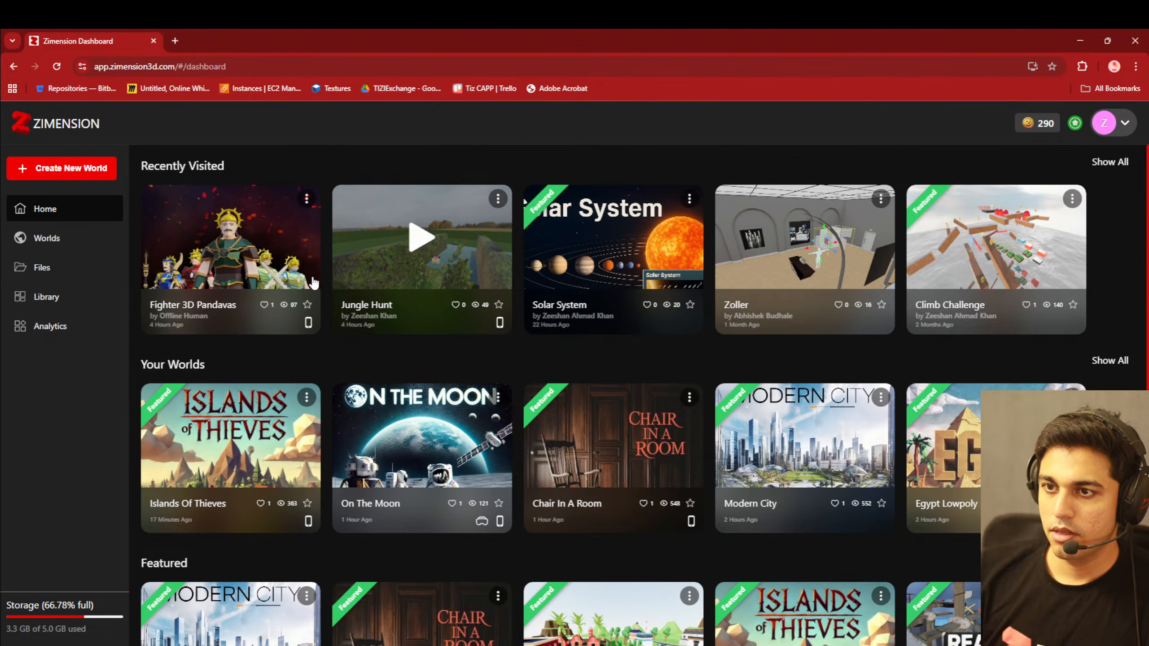
- Look at the world creation dialog without creating a world, and browse the full list under Your Worlds
{"action": "left_click", "coordinate": [74, 172]}
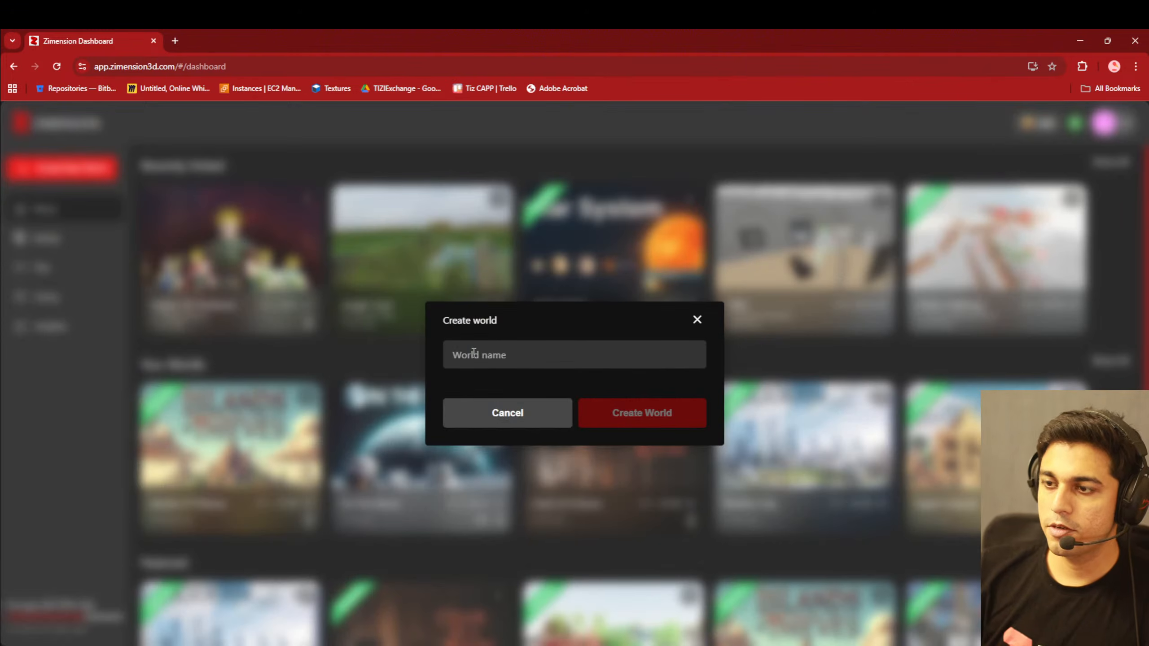
{"action": "left_click", "coordinate": [696, 321]}
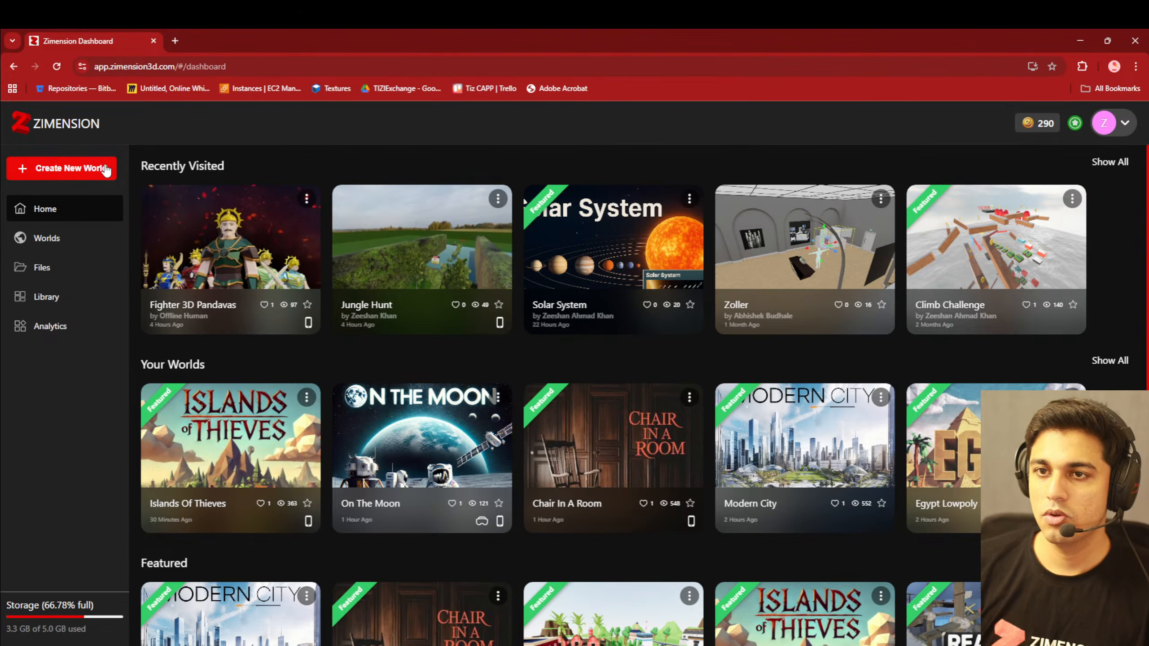
{"action": "scroll", "coordinate": [258, 285], "scroll_direction": "down", "scroll_amount": 1}
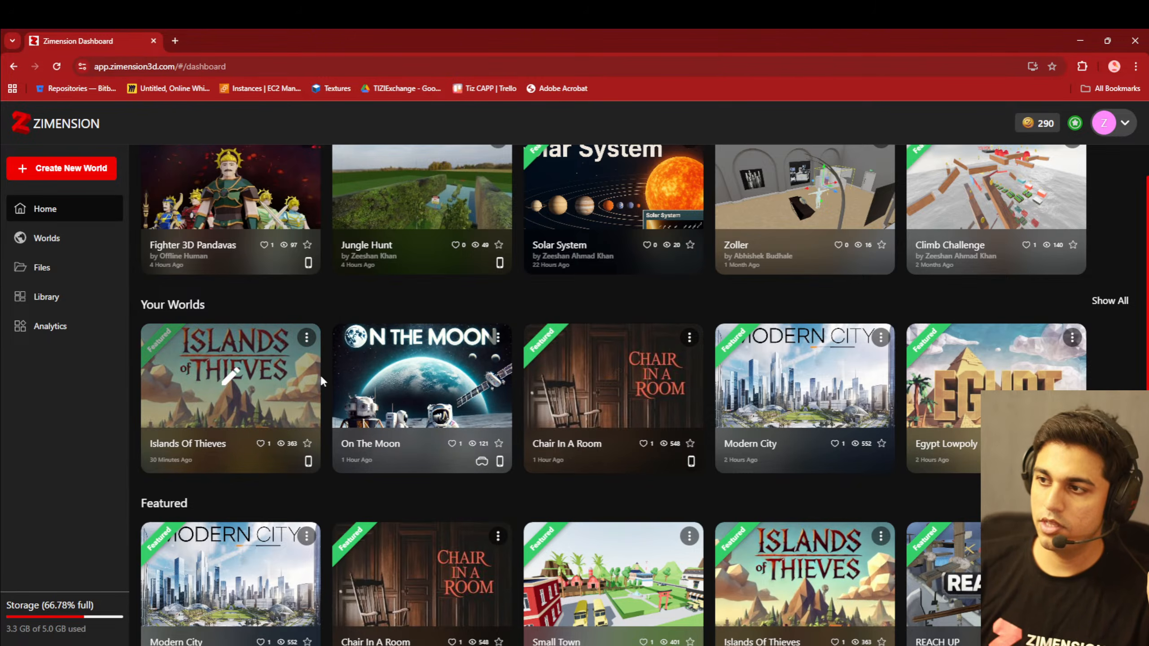
{"action": "left_click", "coordinate": [1109, 301]}
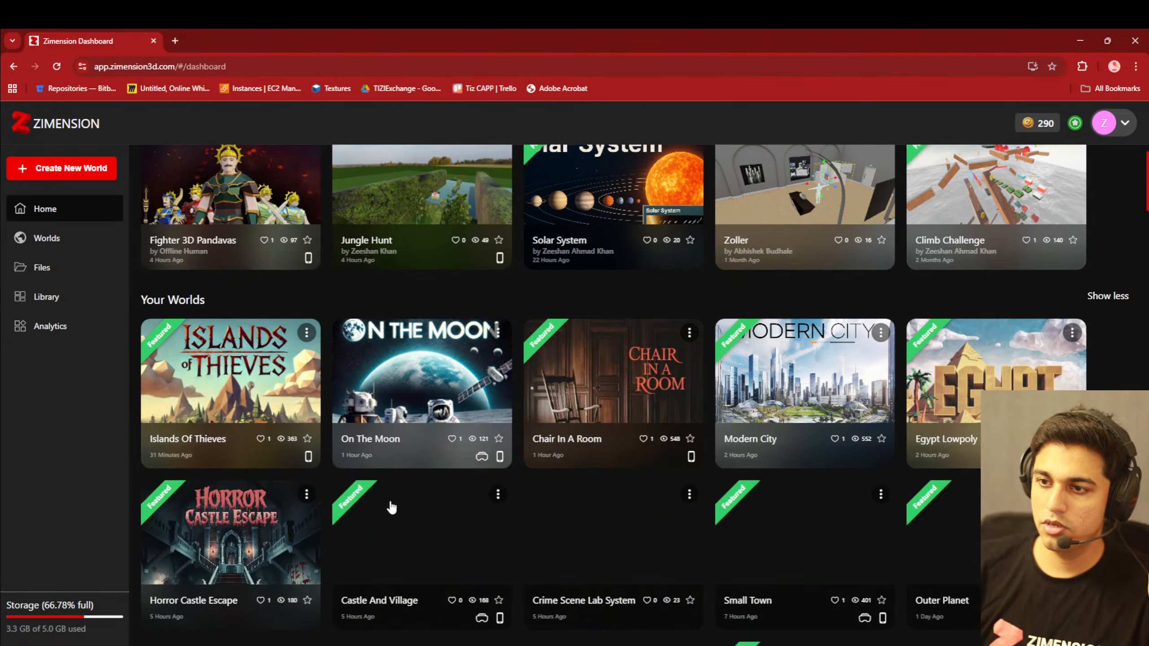
{"action": "scroll", "coordinate": [437, 478], "scroll_direction": "down", "scroll_amount": 4}
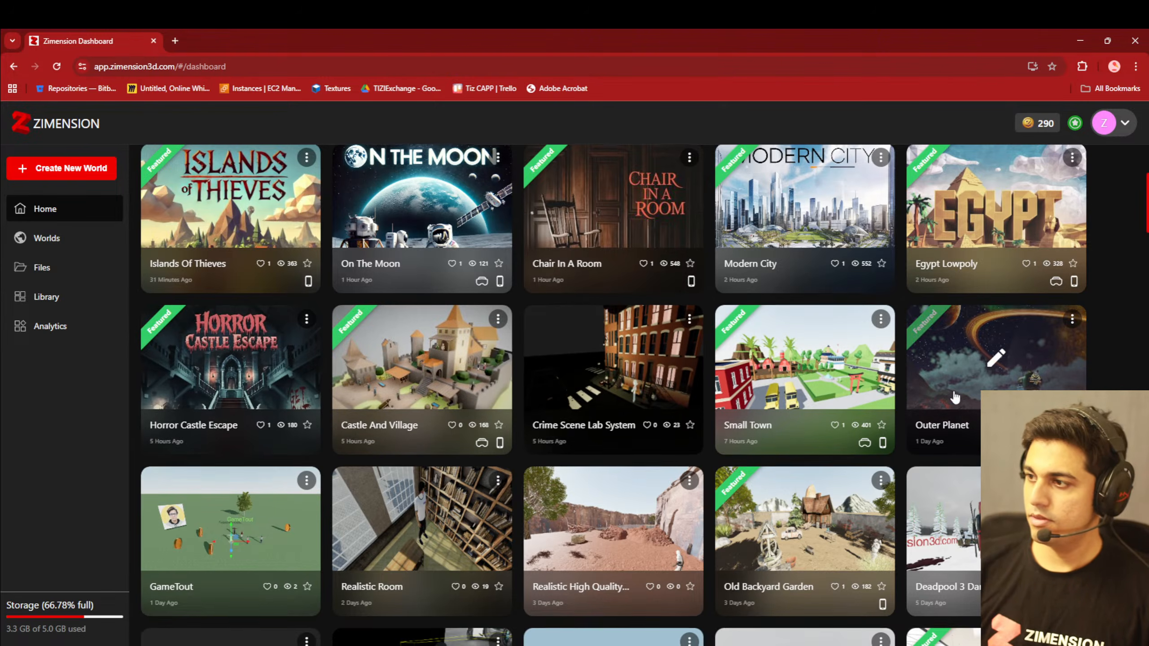
{"action": "scroll", "coordinate": [837, 395], "scroll_direction": "down", "scroll_amount": 3}
{"action": "scroll", "coordinate": [644, 461], "scroll_direction": "up", "scroll_amount": 6}
{"action": "scroll", "coordinate": [644, 461], "scroll_direction": "up", "scroll_amount": 2}
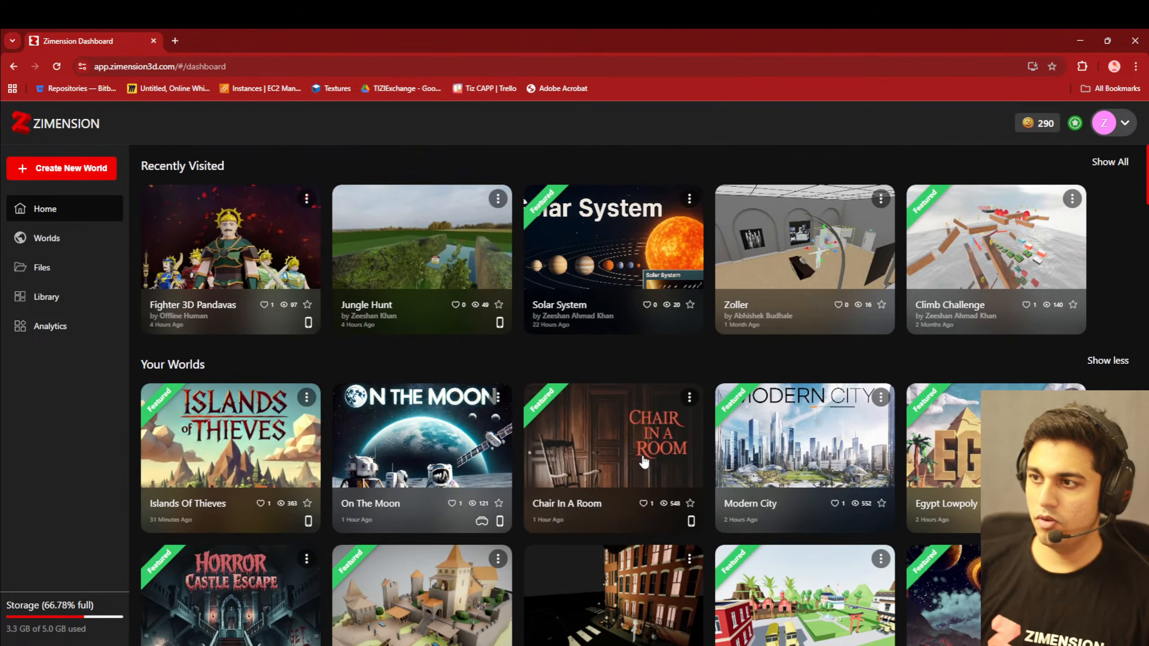
- Open the Jungle Hunt world from the recently visited worlds and start playing it
{"action": "left_click", "coordinate": [419, 246]}
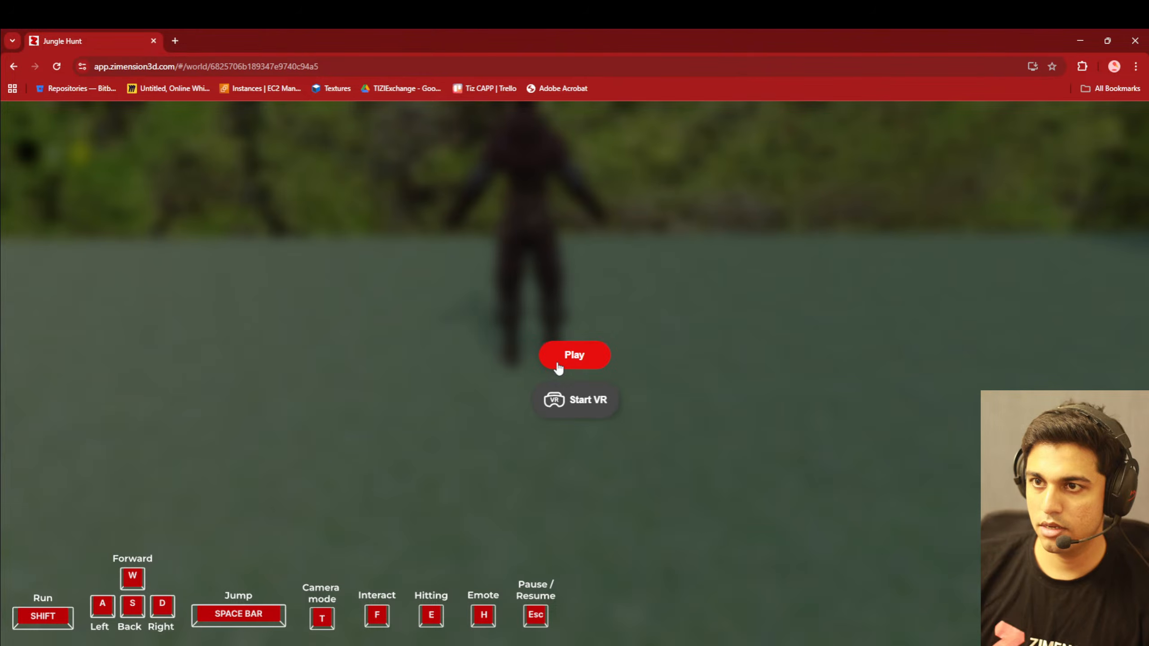
{"action": "left_click", "coordinate": [558, 364]}
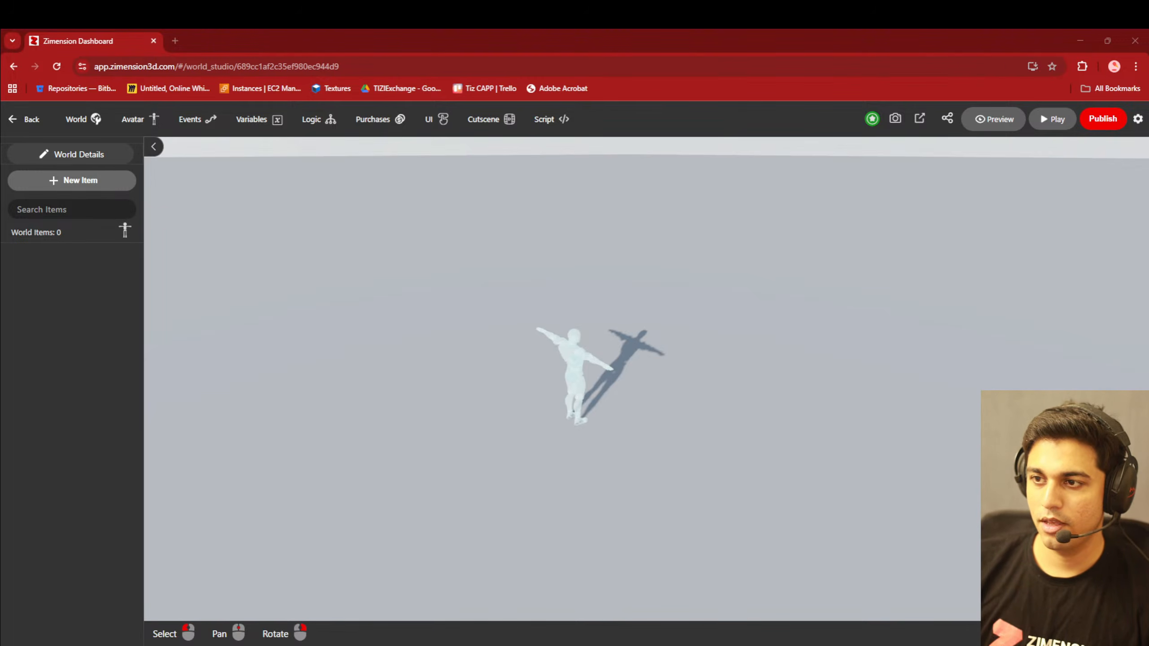
- Change the world's background environment to Nature
{"action": "right_click_drag", "start_coordinate": [501, 505], "coordinate": [518, 494]}
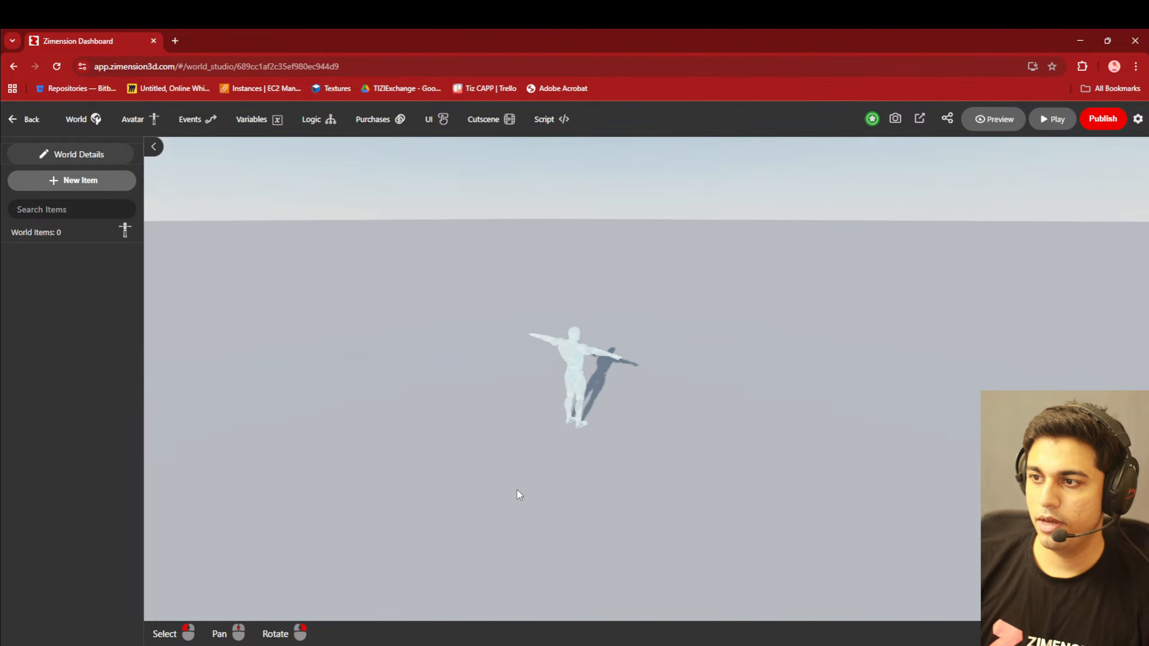
{"action": "left_click", "coordinate": [86, 119]}
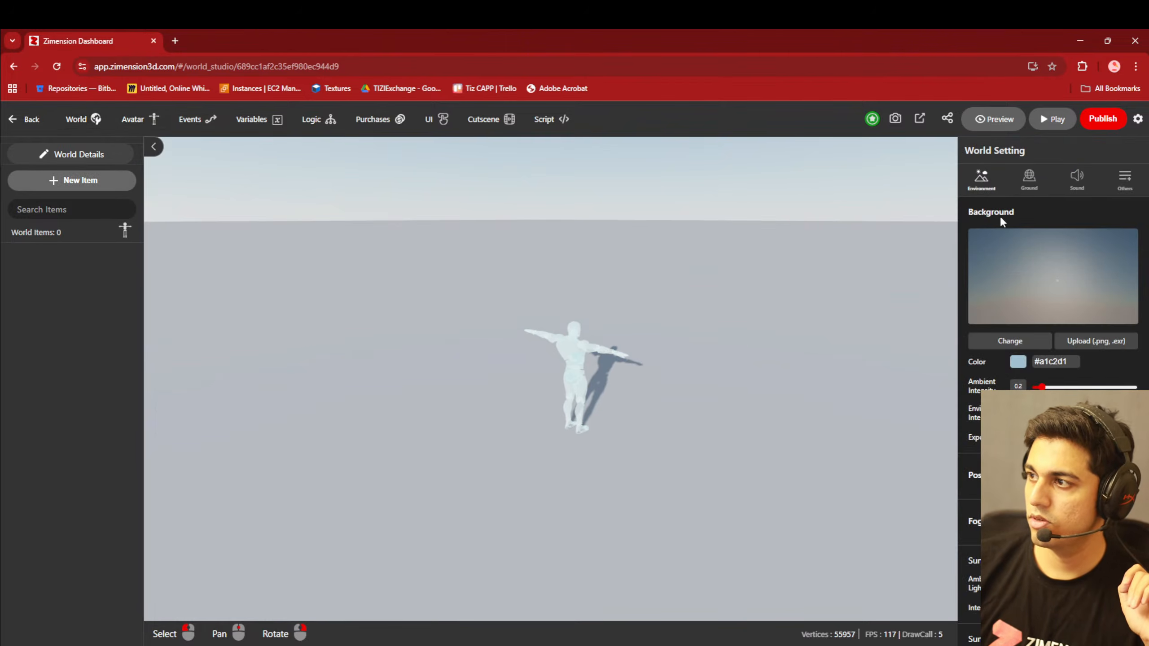
{"action": "left_click", "coordinate": [1013, 344]}
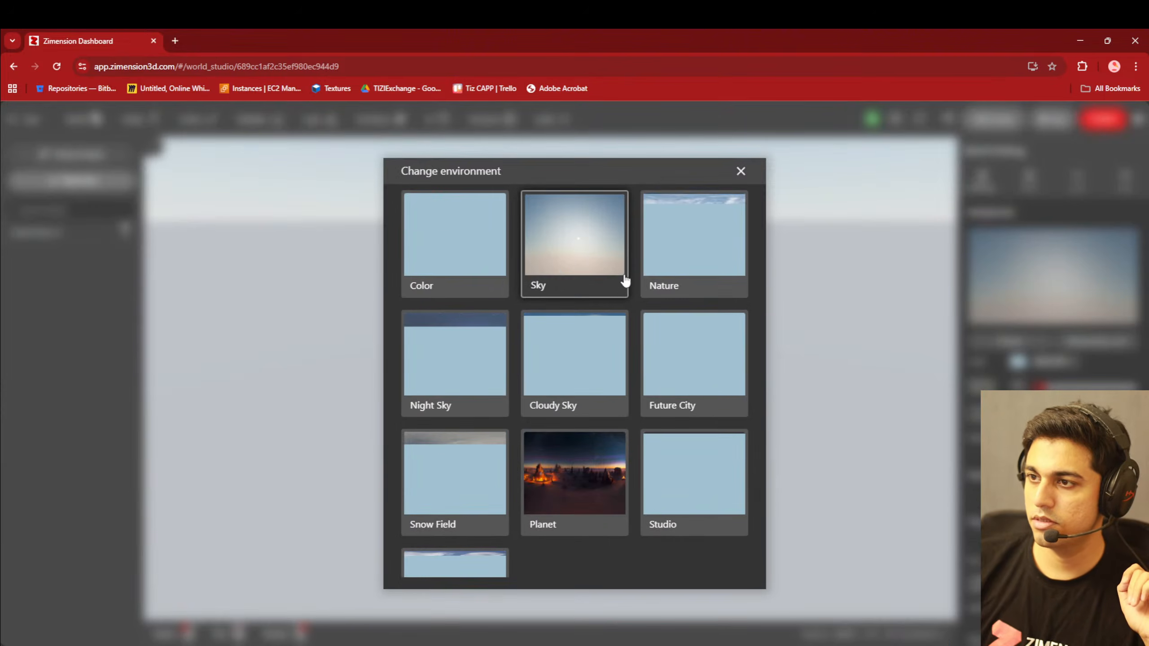
{"action": "left_click", "coordinate": [670, 252]}
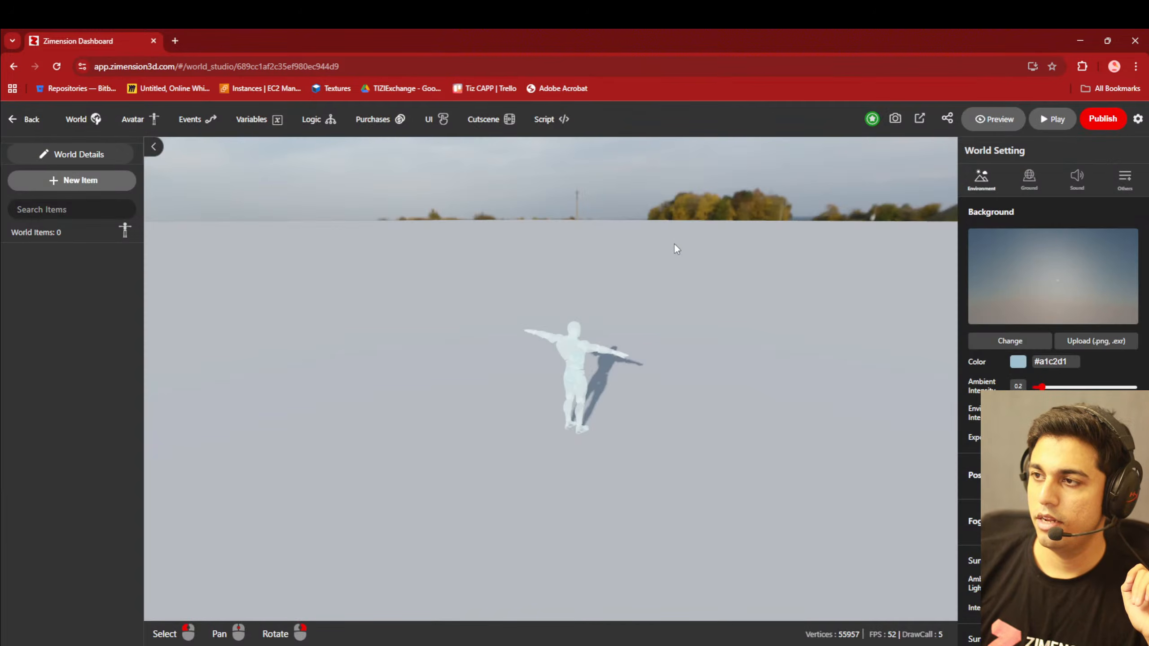
{"action": "right_click_drag", "start_coordinate": [675, 246], "coordinate": [714, 361]}
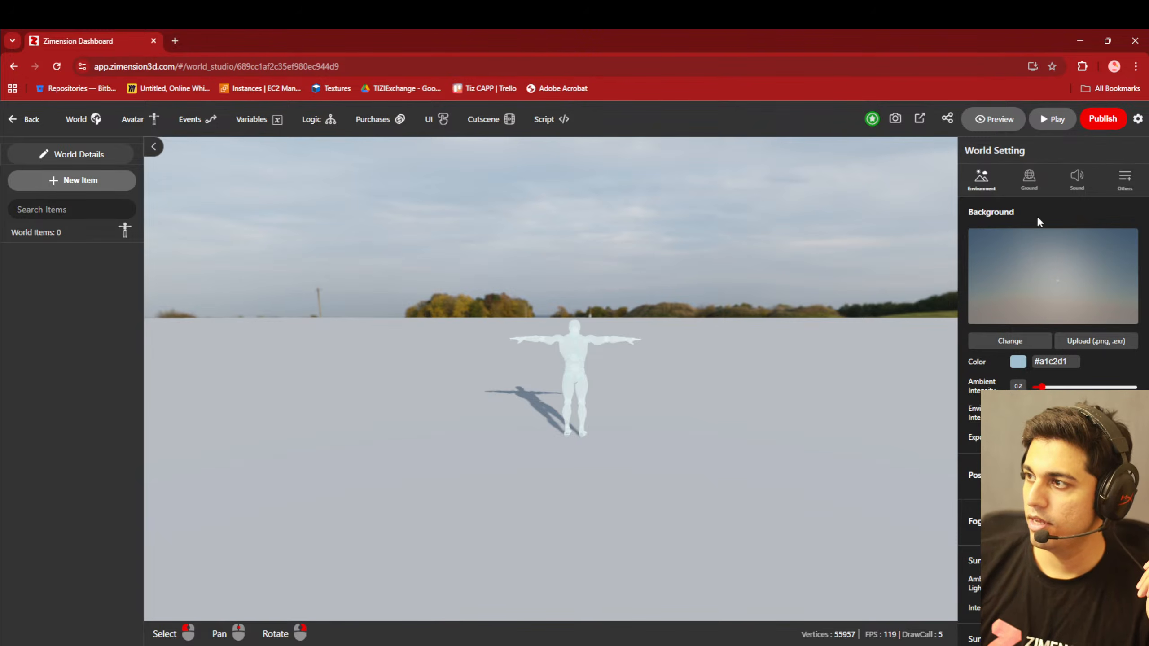
- Set the world's ground to Grass and adjust its color to a deeper green
{"action": "left_click", "coordinate": [1027, 186]}
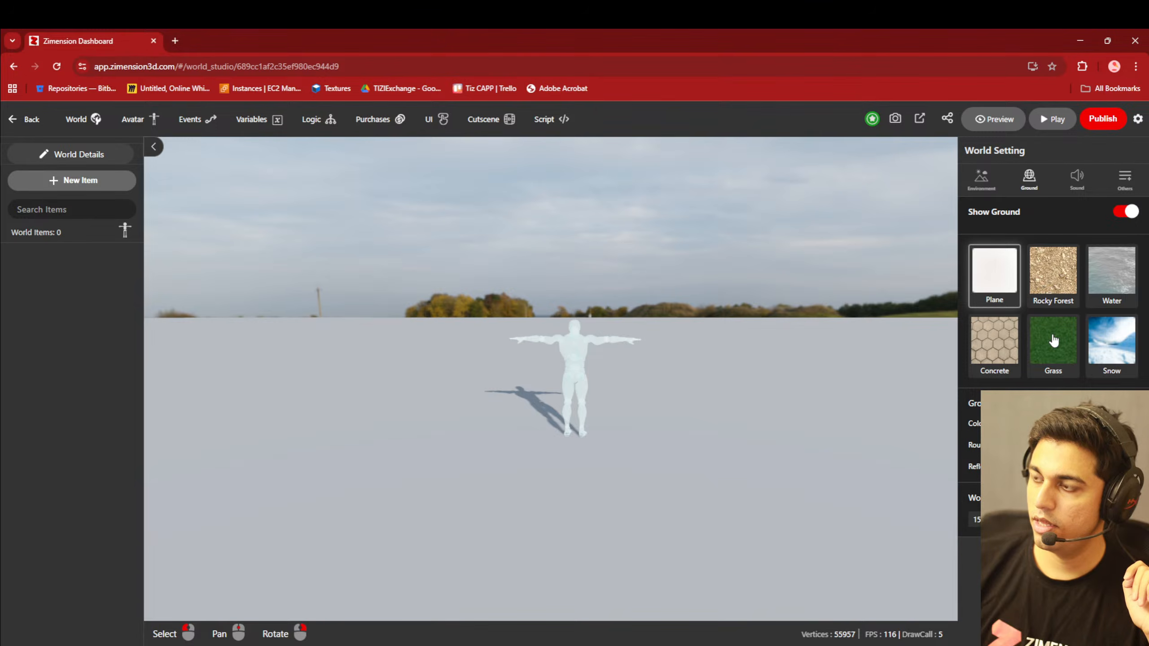
{"action": "left_click", "coordinate": [1034, 342]}
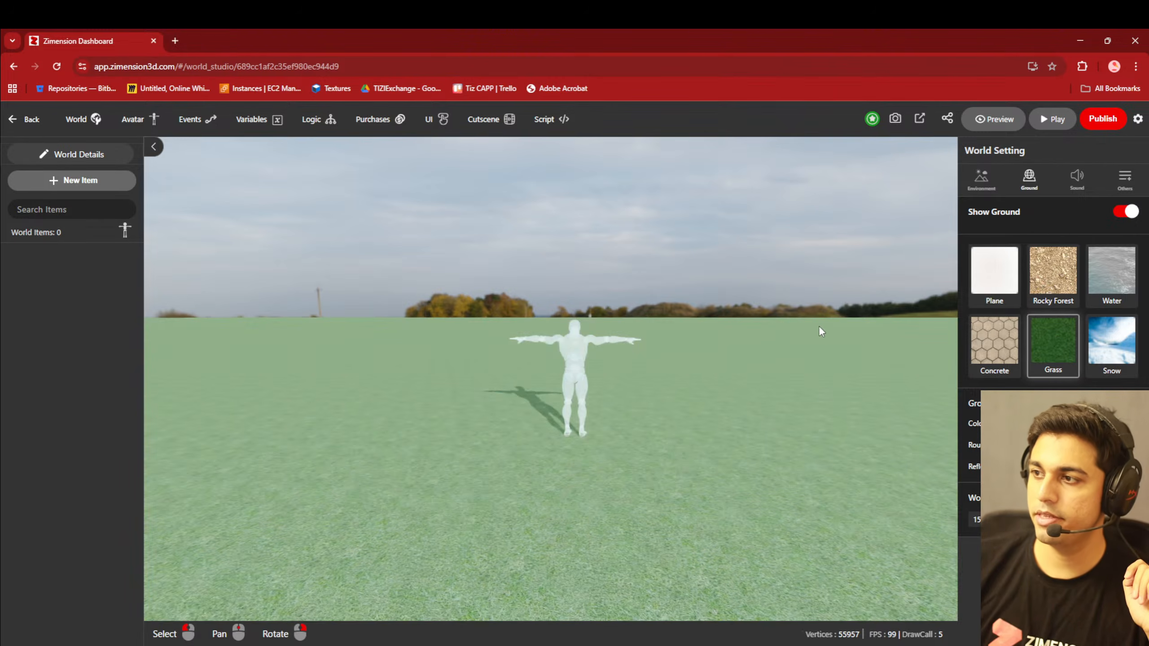
{"action": "mouse_move", "coordinate": [820, 328]}
{"action": "right_mouse_down"}
{"action": "mouse_move", "coordinate": [872, 341]}
{"action": "mouse_move", "coordinate": [823, 340]}
{"action": "right_mouse_up"}
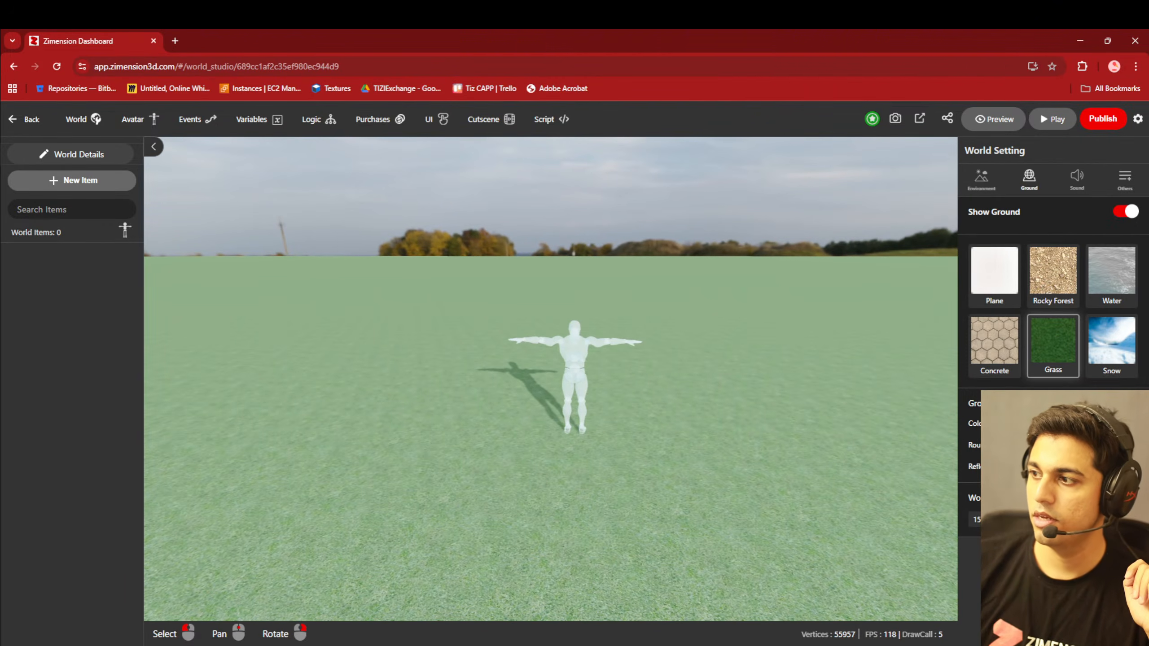
{"action": "right_click_drag", "start_coordinate": [604, 449], "coordinate": [608, 488]}
{"action": "scroll", "coordinate": [610, 488], "scroll_direction": "up", "scroll_amount": 5}
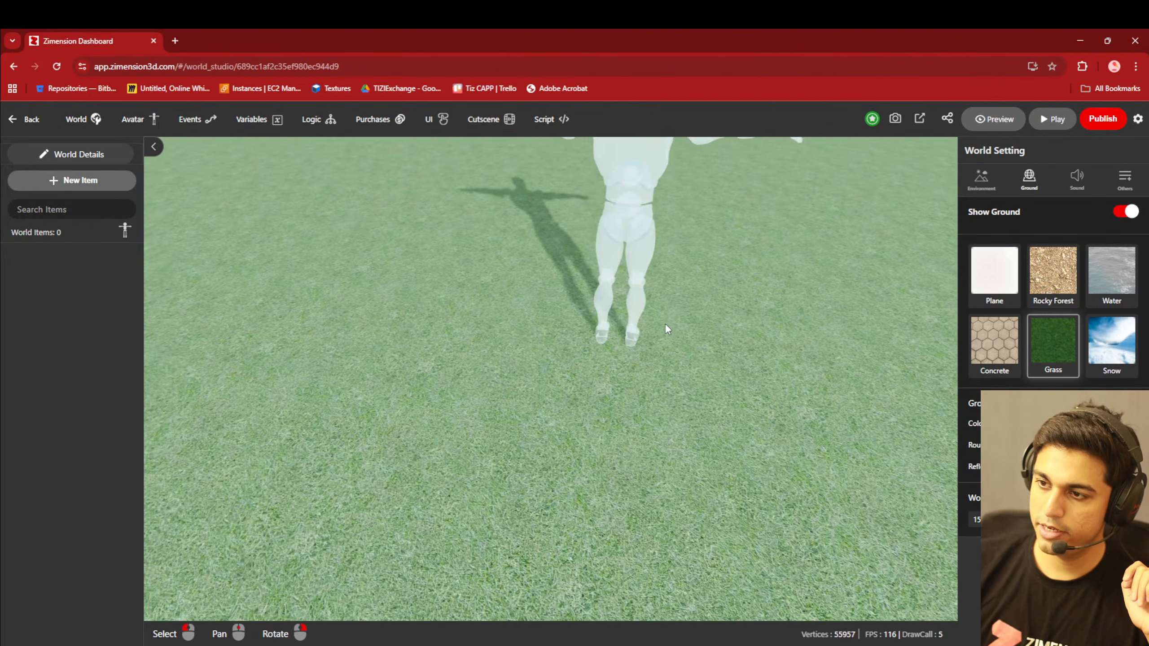
{"action": "right_click_drag", "start_coordinate": [646, 381], "coordinate": [898, 361]}
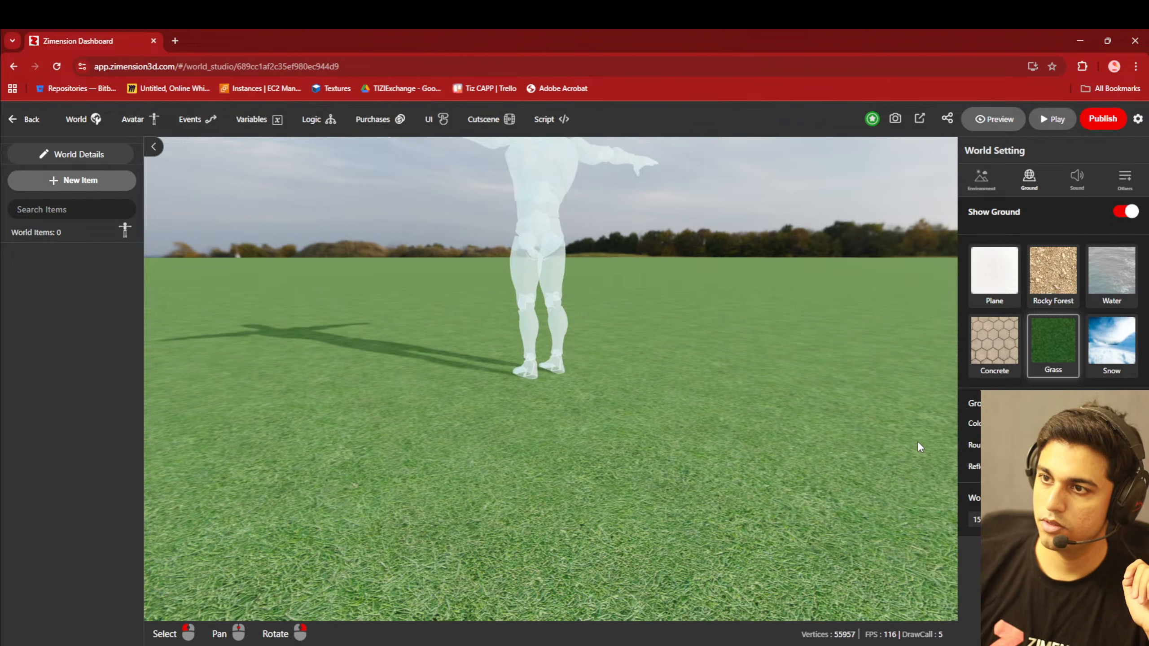
{"action": "scroll", "coordinate": [591, 406], "scroll_direction": "down", "scroll_amount": 3}
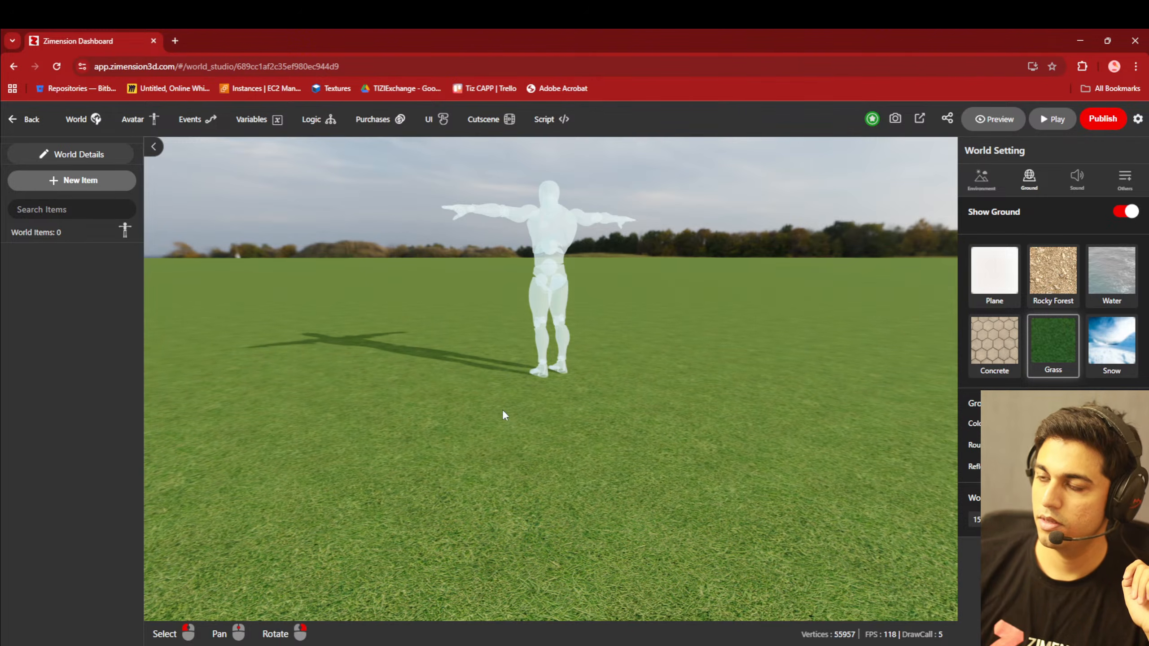
- Add the Tree optimized foliage library item behind the avatar and move it to X 5.79, Z -11.442
{"action": "right_click_drag", "start_coordinate": [506, 411], "coordinate": [303, 307]}
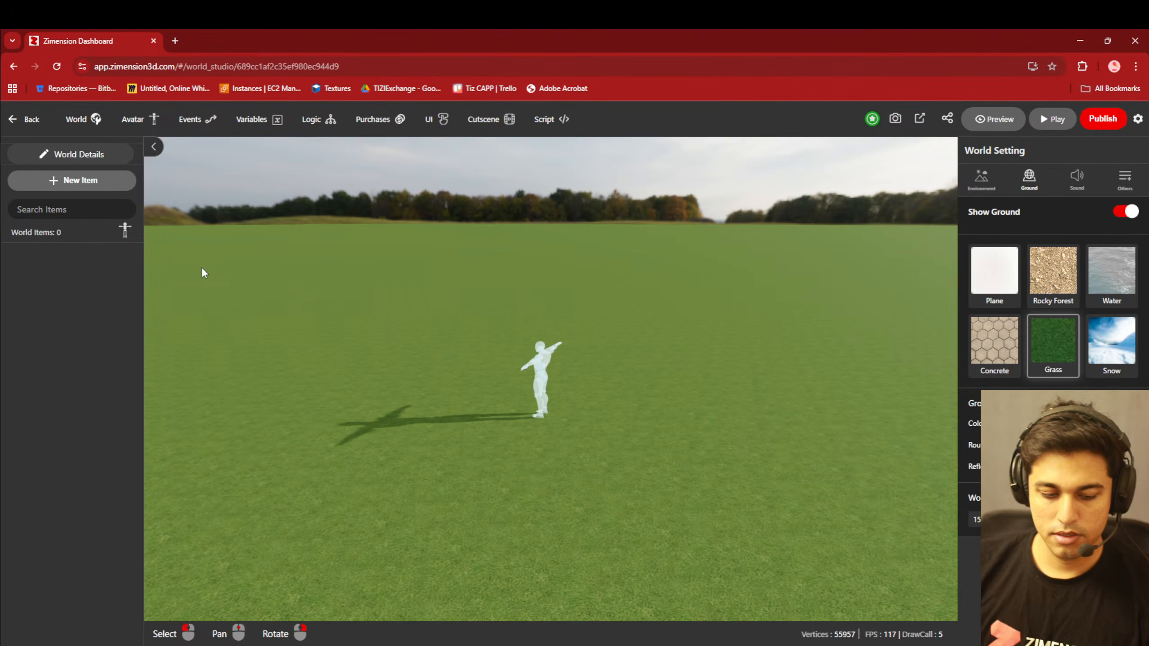
{"action": "left_click", "coordinate": [73, 180]}
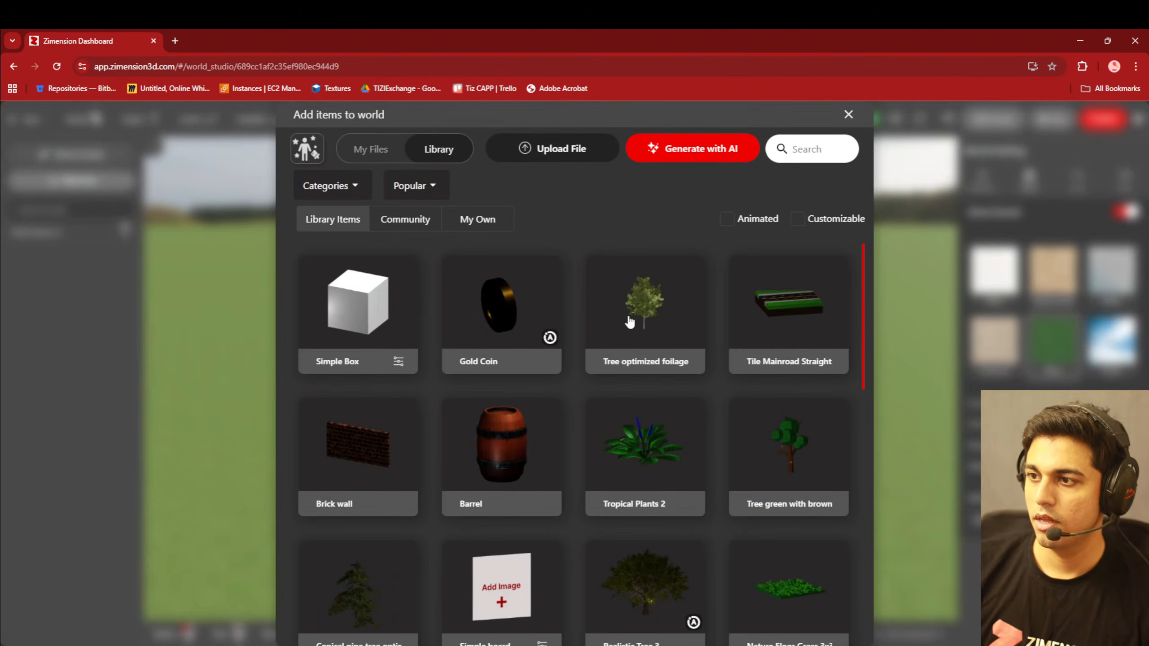
{"action": "left_click", "coordinate": [625, 322]}
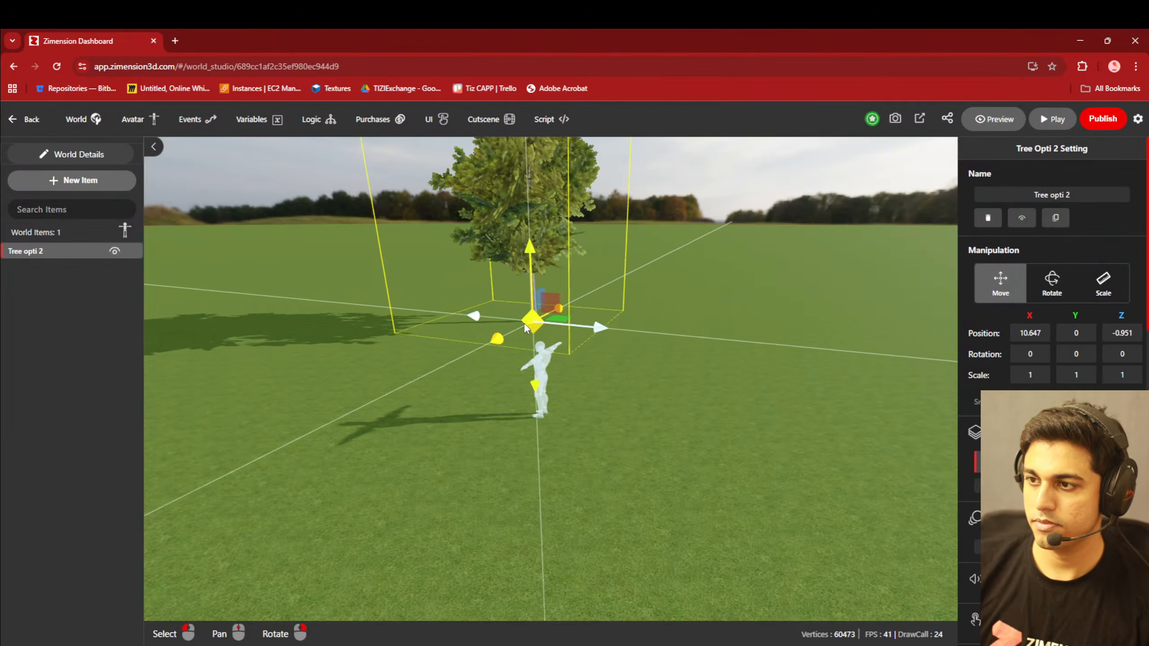
{"action": "scroll", "coordinate": [471, 380], "scroll_direction": "down", "scroll_amount": 3}
{"action": "right_click_drag", "start_coordinate": [588, 437], "coordinate": [520, 423]}
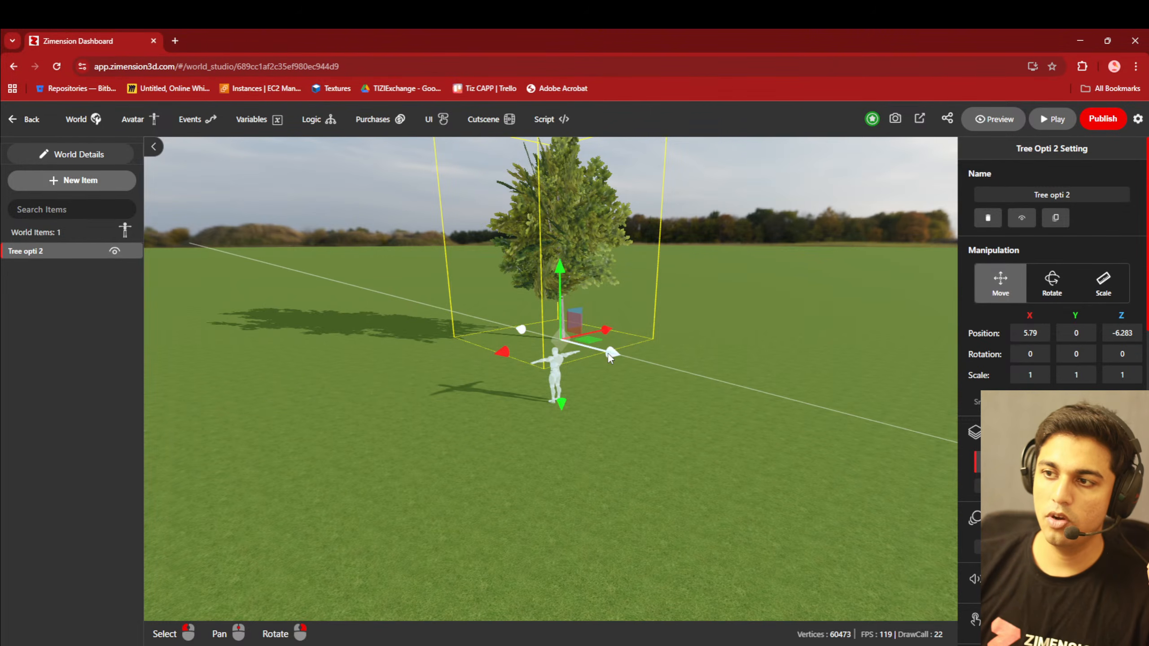
{"action": "left_click_drag", "start_coordinate": [610, 352], "coordinate": [580, 344]}
{"action": "scroll", "coordinate": [544, 362], "scroll_direction": "down", "scroll_amount": 4}
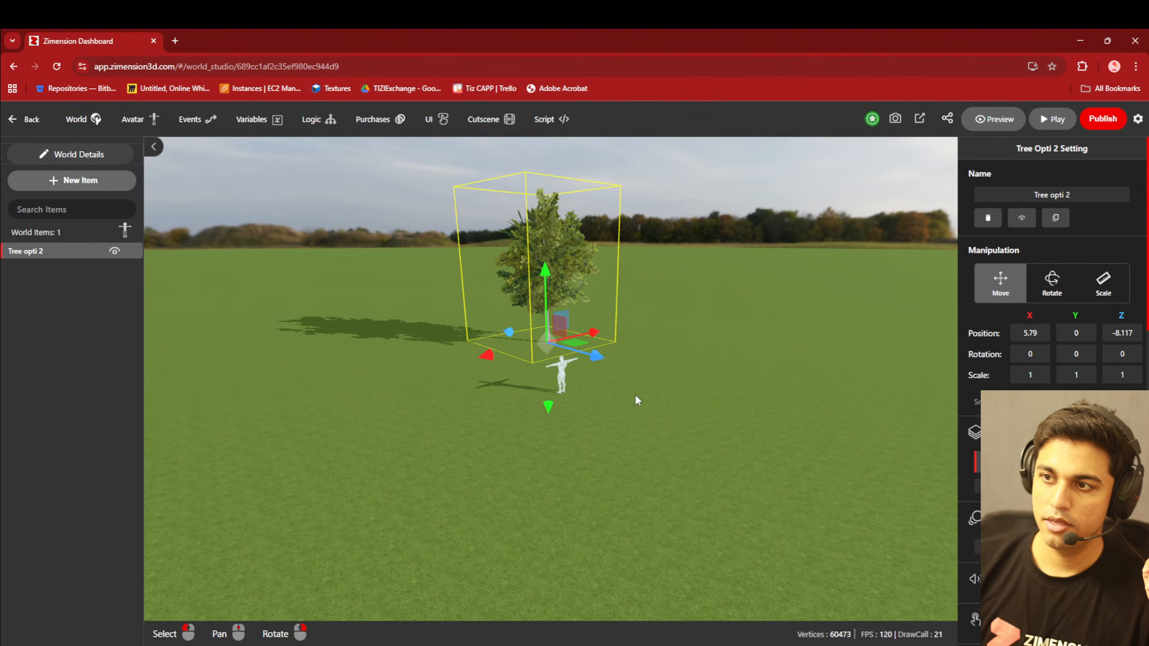
{"action": "mouse_move", "coordinate": [636, 395]}
{"action": "right_mouse_down"}
{"action": "mouse_move", "coordinate": [527, 394]}
{"action": "mouse_move", "coordinate": [544, 446]}
{"action": "mouse_move", "coordinate": [634, 387]}
{"action": "right_mouse_up"}
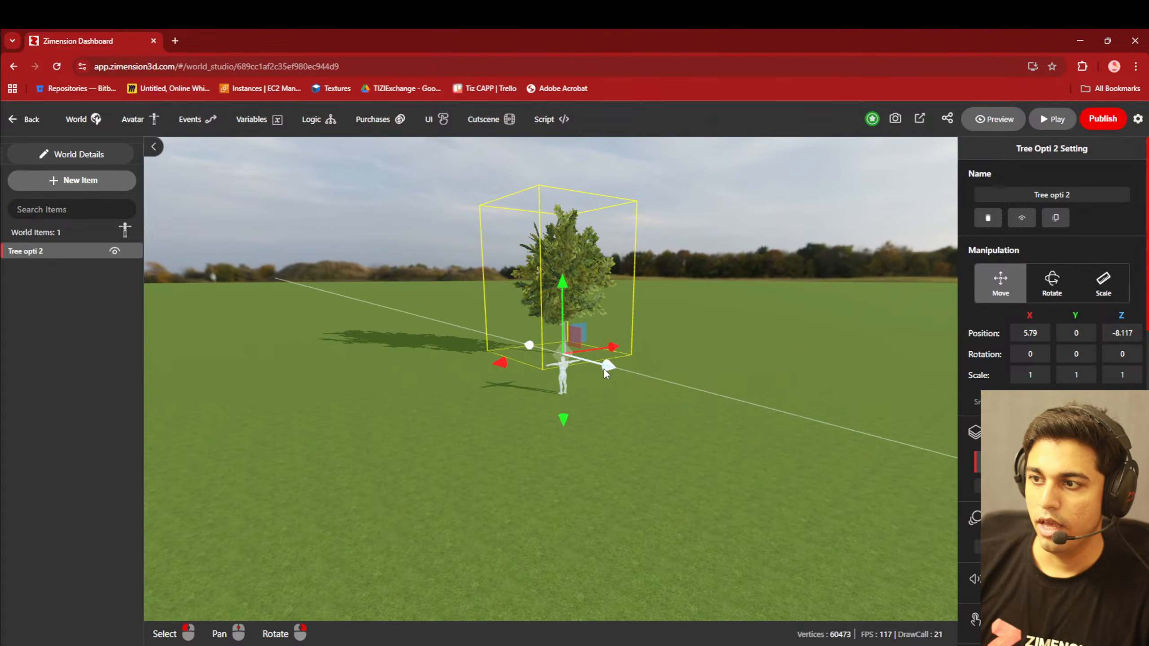
{"action": "left_click_drag", "start_coordinate": [604, 367], "coordinate": [574, 352]}
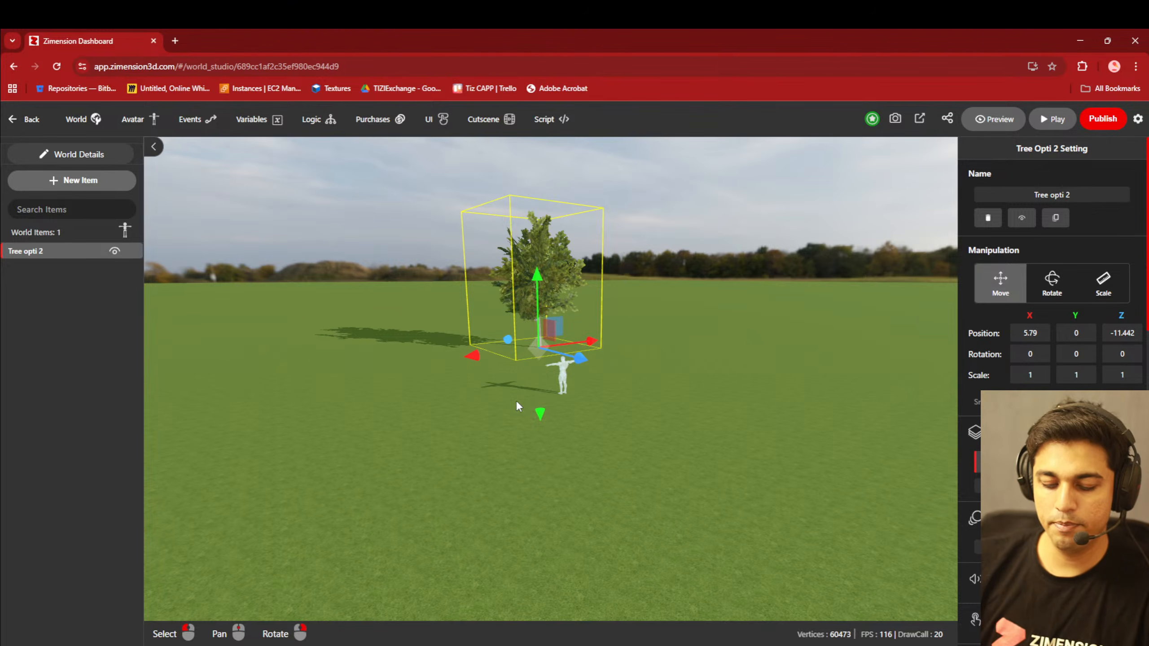
- Place three copies of the tree behind the avatar, the second at X 17.533, Z 5.145 and the third at X 8.521, Z -40.62
{"action": "key", "text": "ctrl+v"}
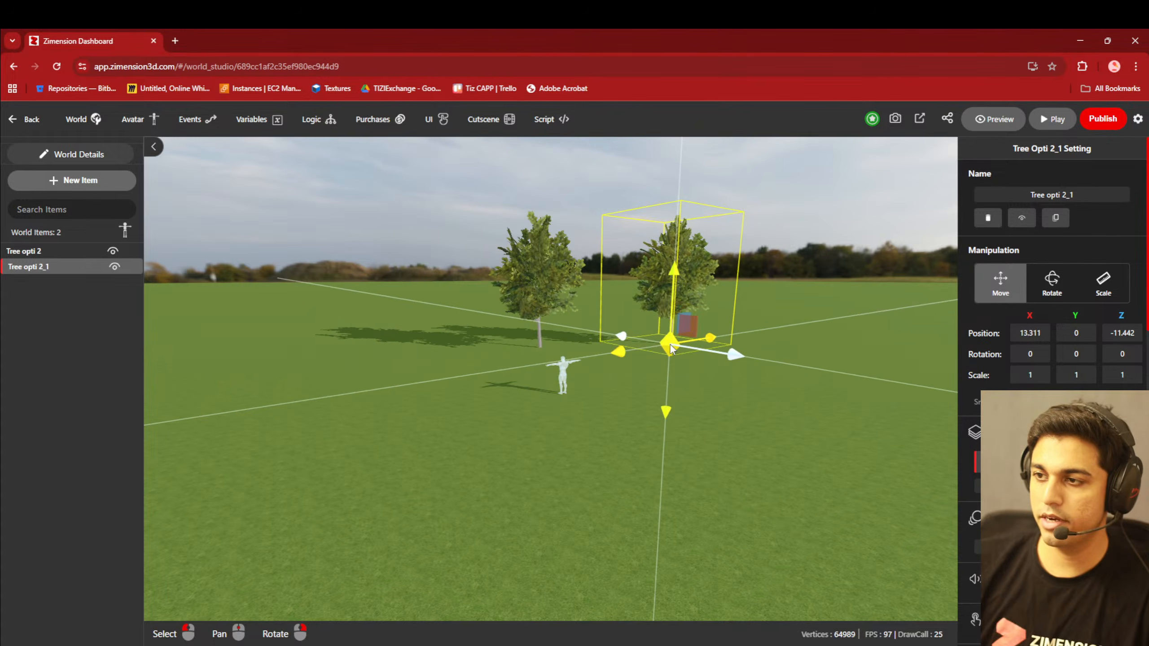
{"action": "left_click", "coordinate": [669, 343]}
{"action": "key", "text": "ctrl+v"}
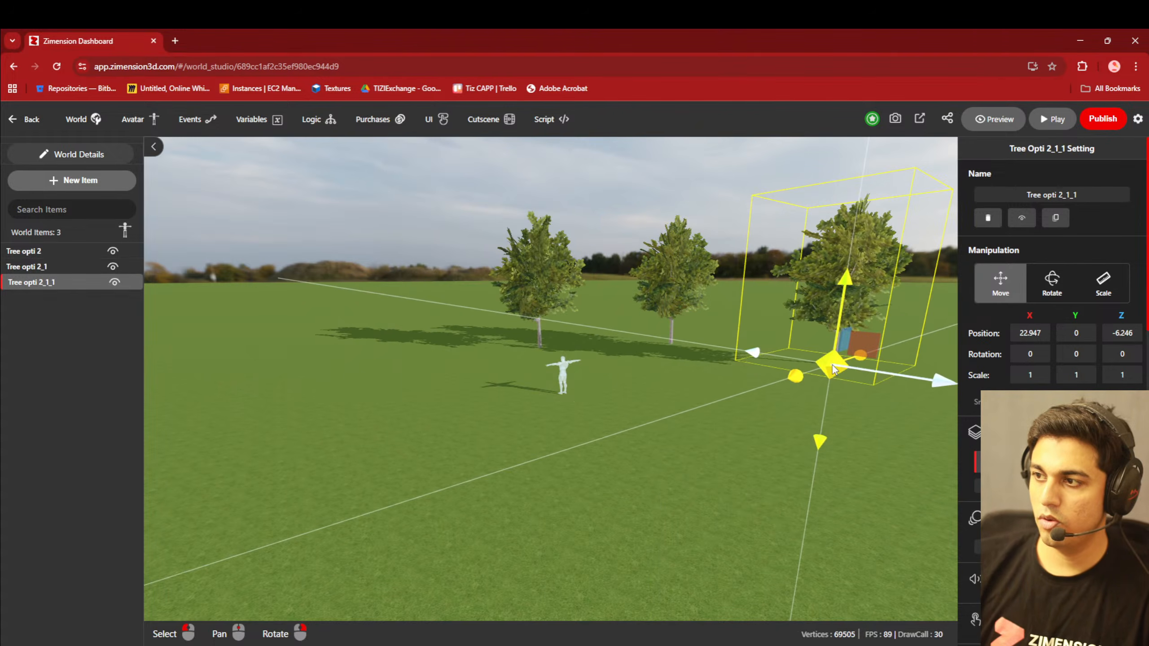
{"action": "left_click", "coordinate": [796, 362]}
{"action": "right_click_drag", "start_coordinate": [542, 417], "coordinate": [575, 419]}
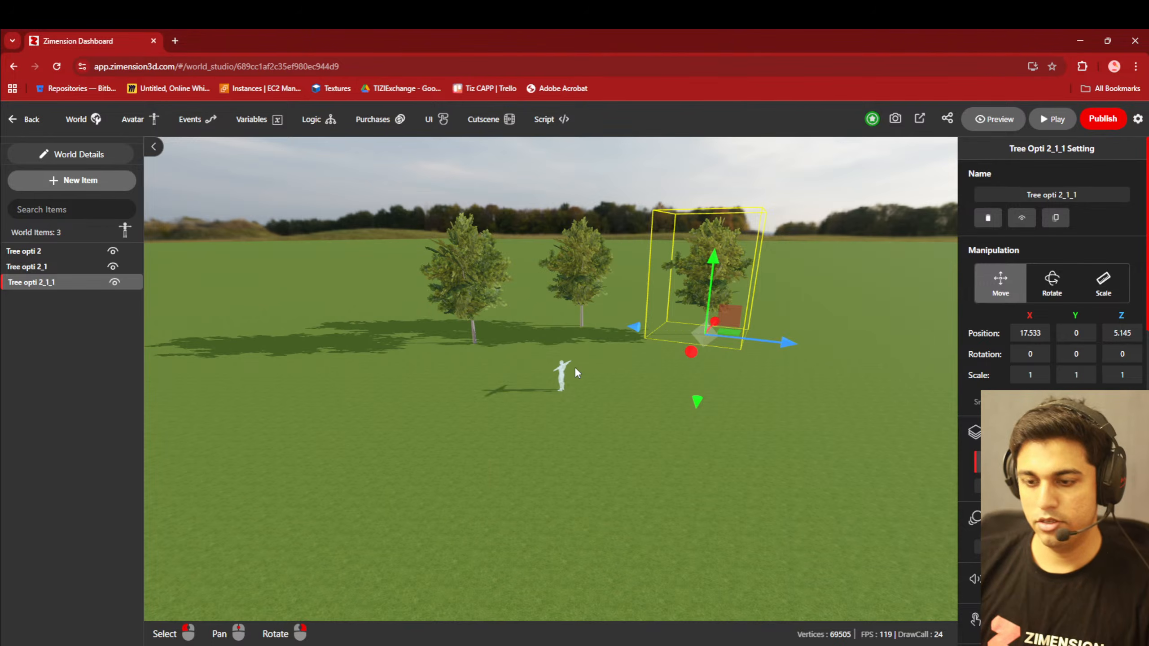
{"action": "key", "text": "ctrl+d"}
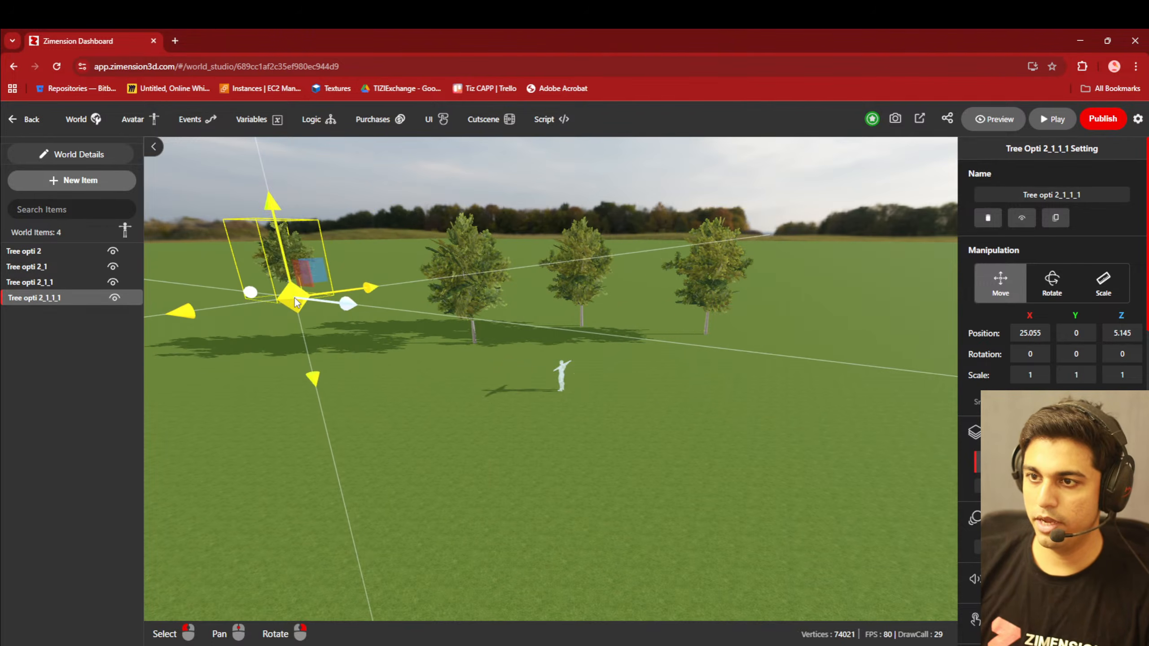
{"action": "left_click", "coordinate": [300, 309]}
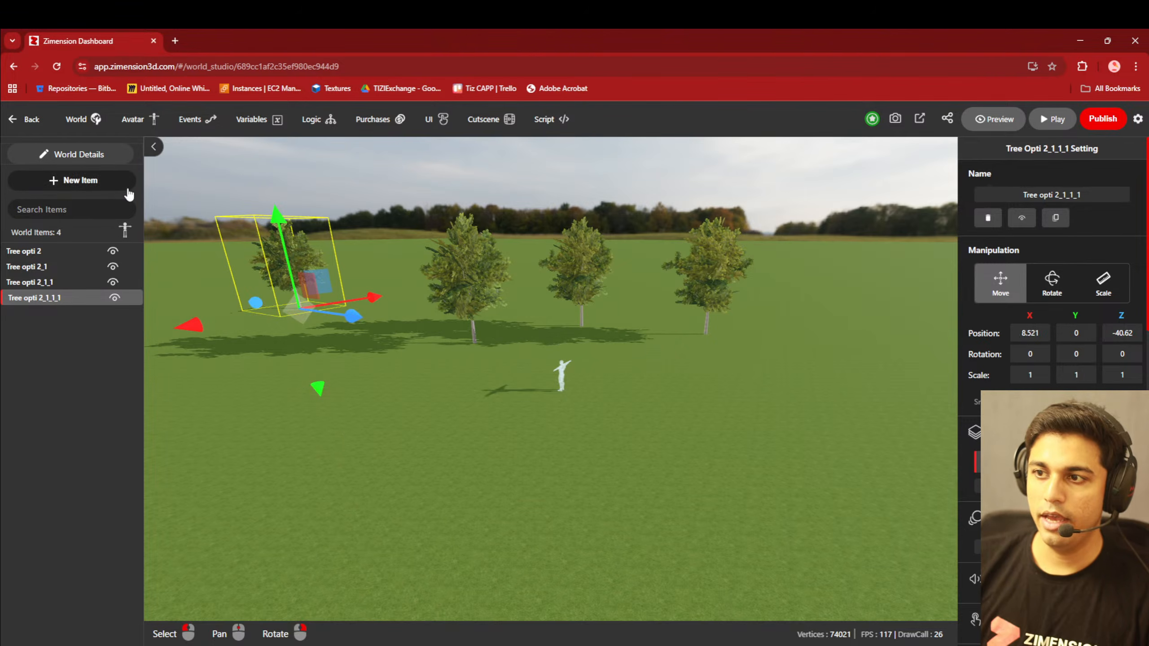
- Add the Tree green with brown library item beside the avatar and move it to X 4.302, Z 5.72
{"action": "left_click", "coordinate": [112, 183]}
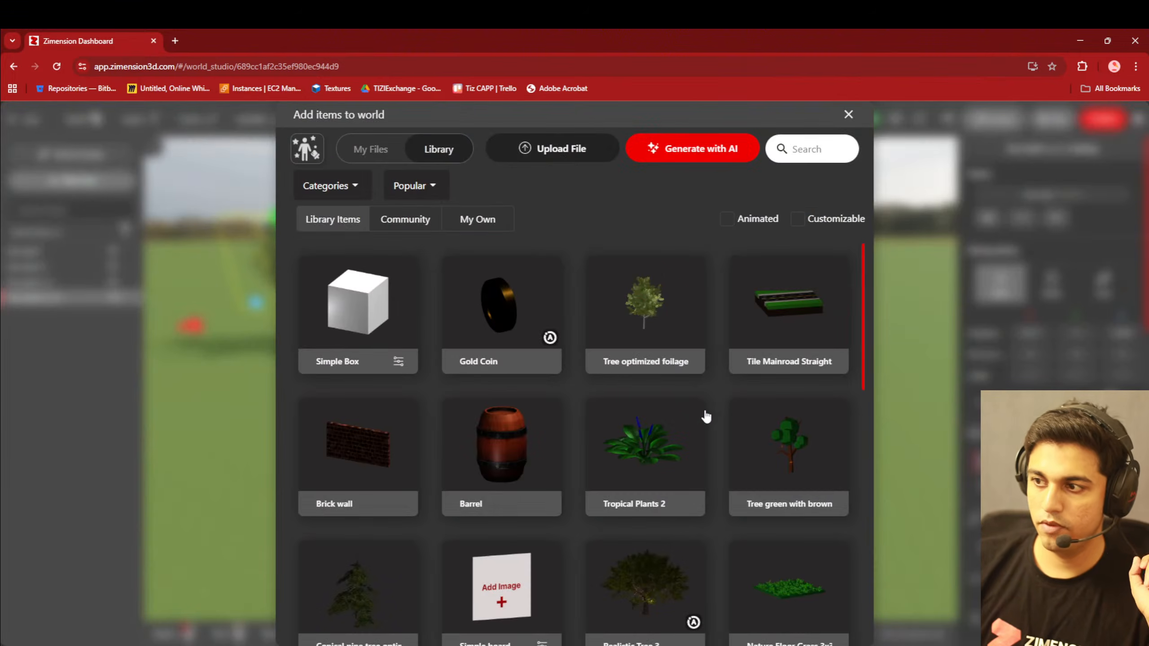
{"action": "left_click", "coordinate": [782, 446]}
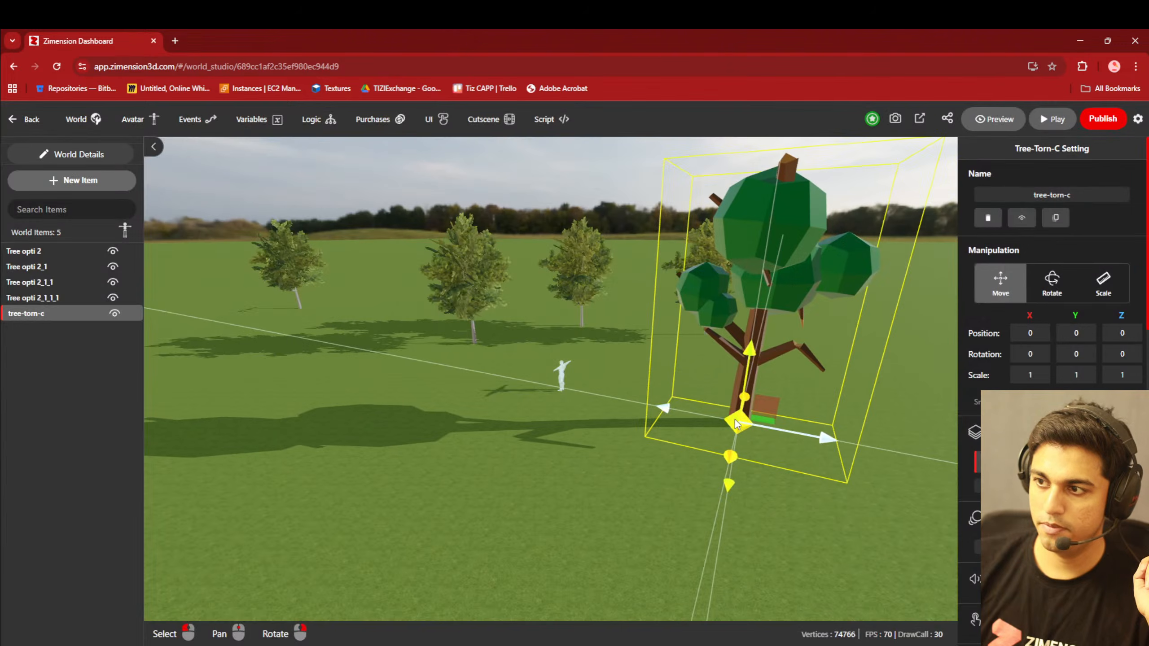
{"action": "left_click", "coordinate": [690, 385]}
{"action": "mouse_move", "coordinate": [785, 467]}
{"action": "right_mouse_down"}
{"action": "mouse_move", "coordinate": [550, 465]}
{"action": "mouse_move", "coordinate": [758, 470]}
{"action": "mouse_move", "coordinate": [774, 458]}
{"action": "right_mouse_up"}
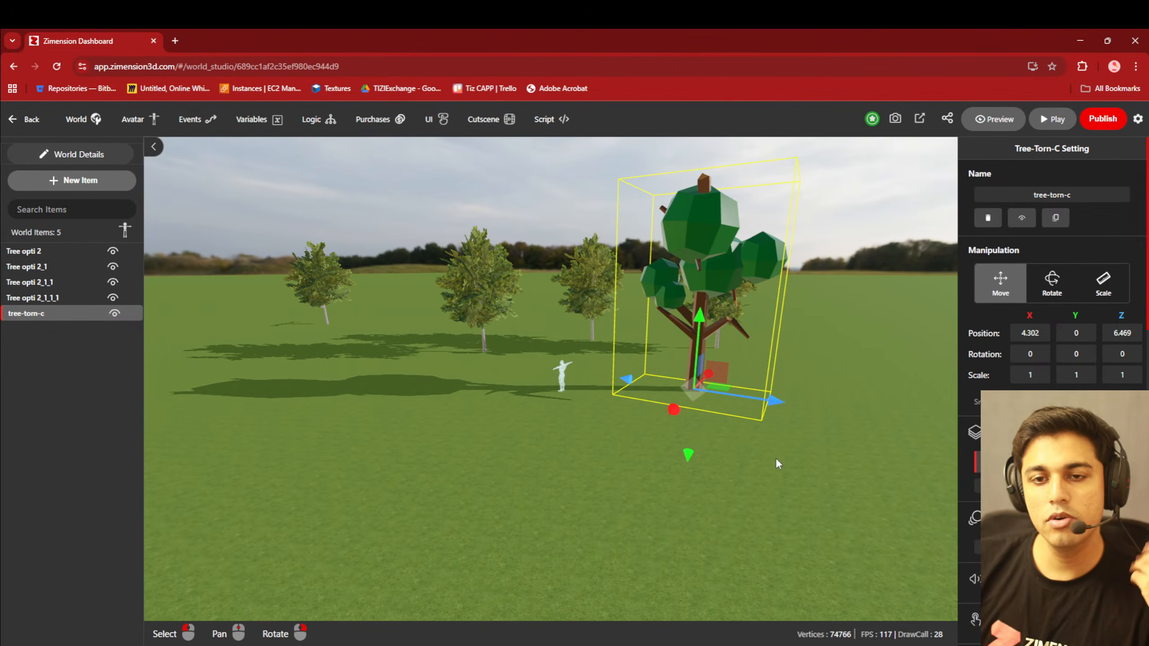
{"action": "left_click_drag", "start_coordinate": [771, 400], "coordinate": [739, 406]}
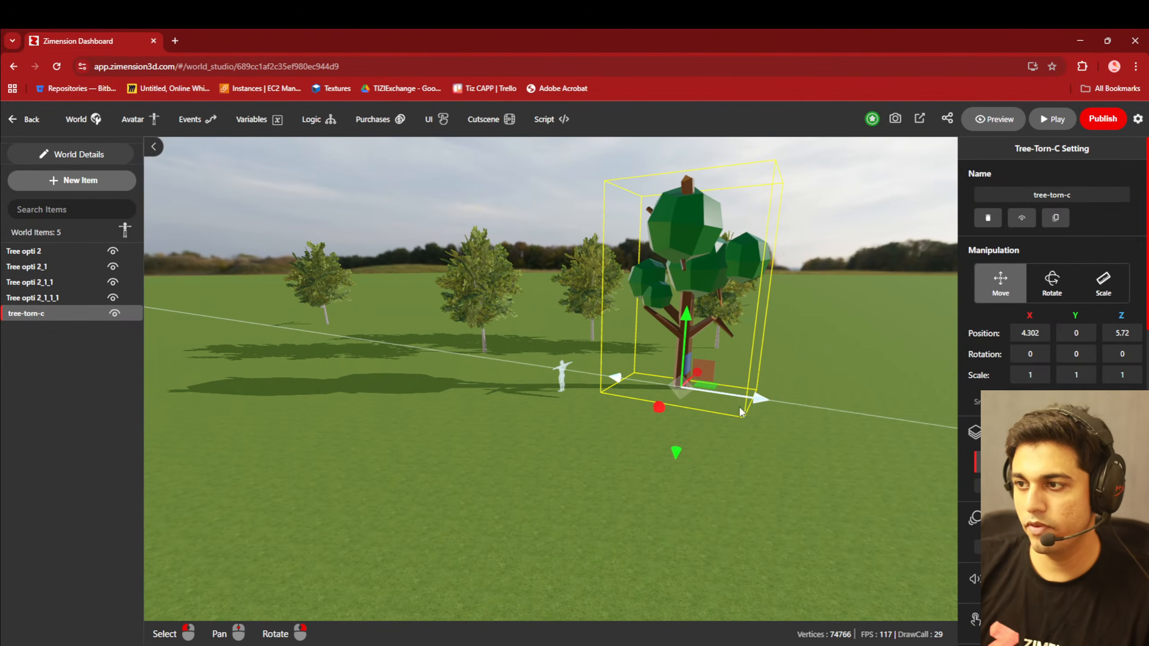
- Examine the arrangement of trees around the avatar from several angles and distances
{"action": "scroll", "coordinate": [615, 456], "scroll_direction": "up", "scroll_amount": 3}
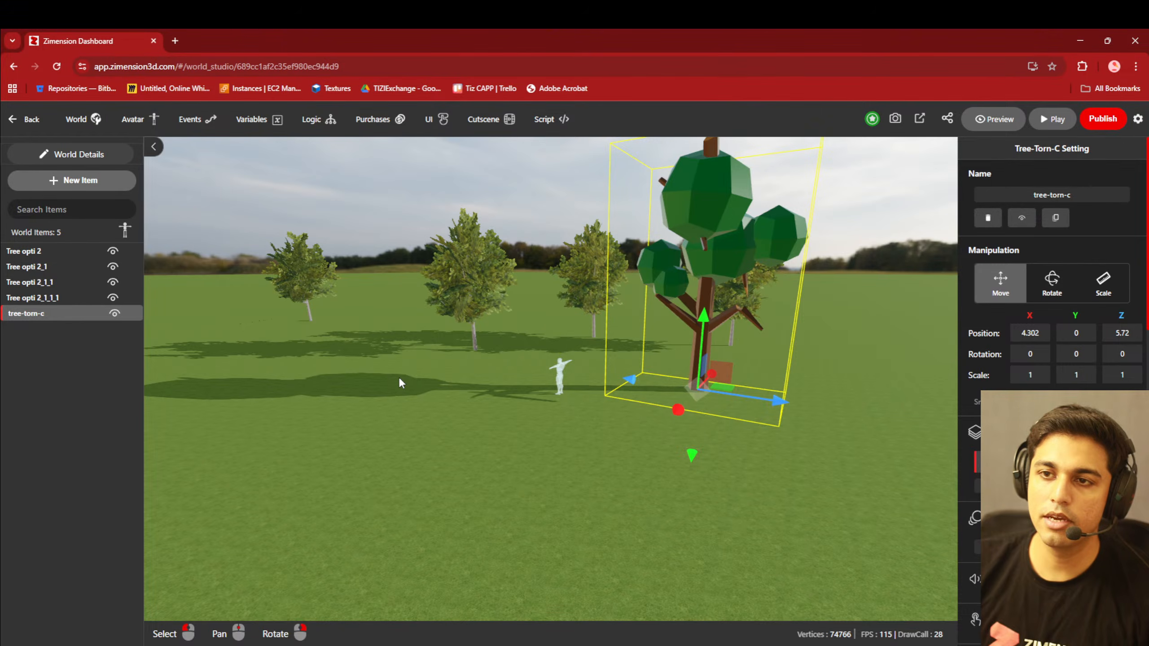
{"action": "scroll", "coordinate": [457, 408], "scroll_direction": "up", "scroll_amount": 4}
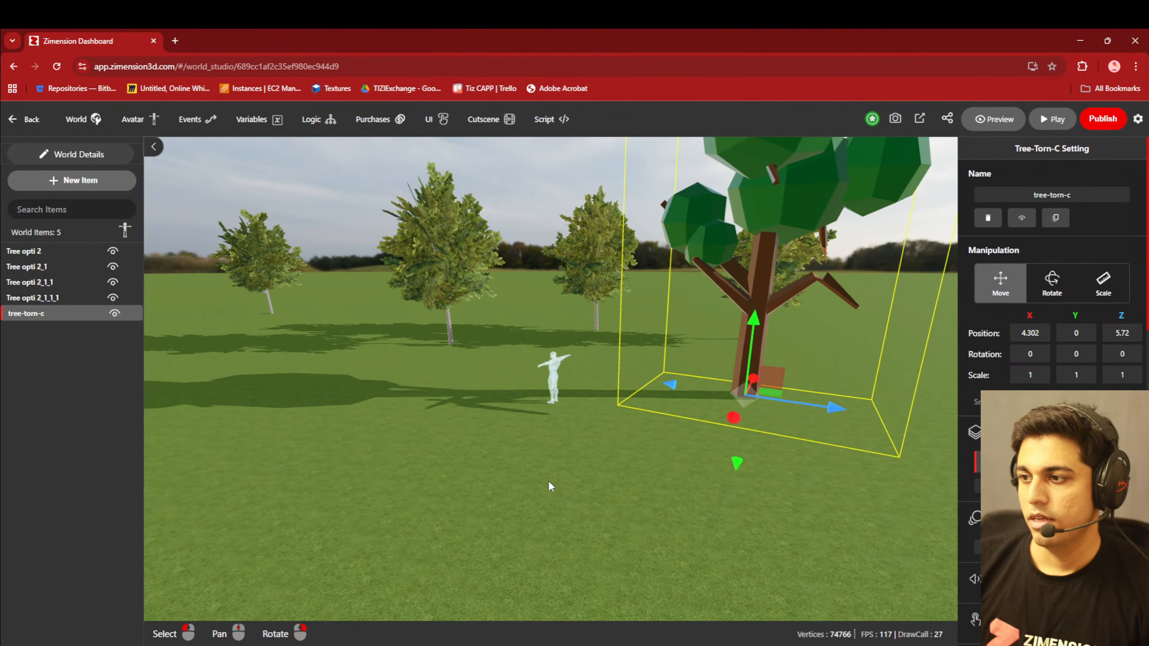
{"action": "right_click_drag", "start_coordinate": [549, 481], "coordinate": [583, 480]}
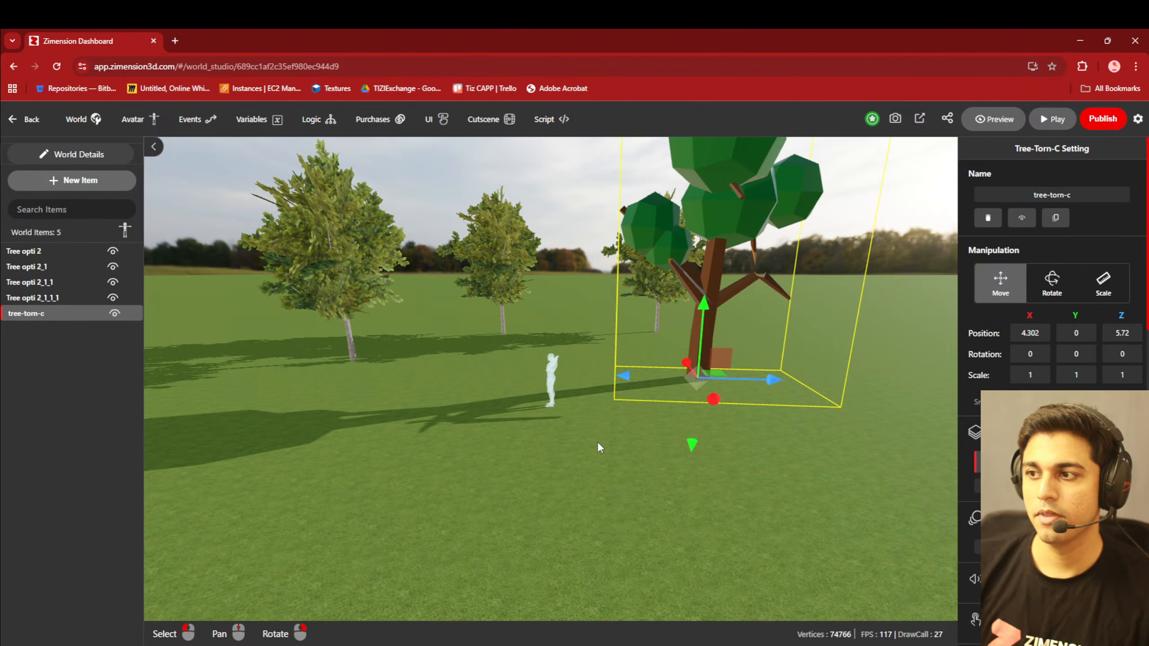
{"action": "right_click_drag", "start_coordinate": [598, 442], "coordinate": [552, 468]}
{"action": "scroll", "coordinate": [553, 468], "scroll_direction": "down", "scroll_amount": 5}
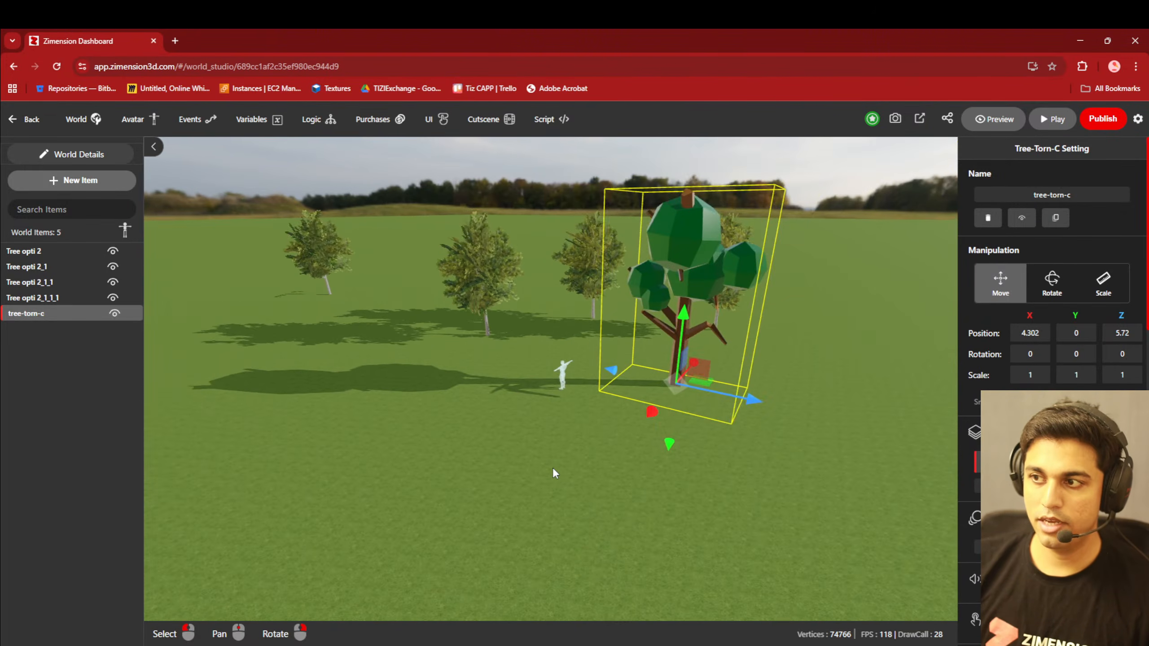
{"action": "scroll", "coordinate": [551, 344], "scroll_direction": "up", "scroll_amount": 5}
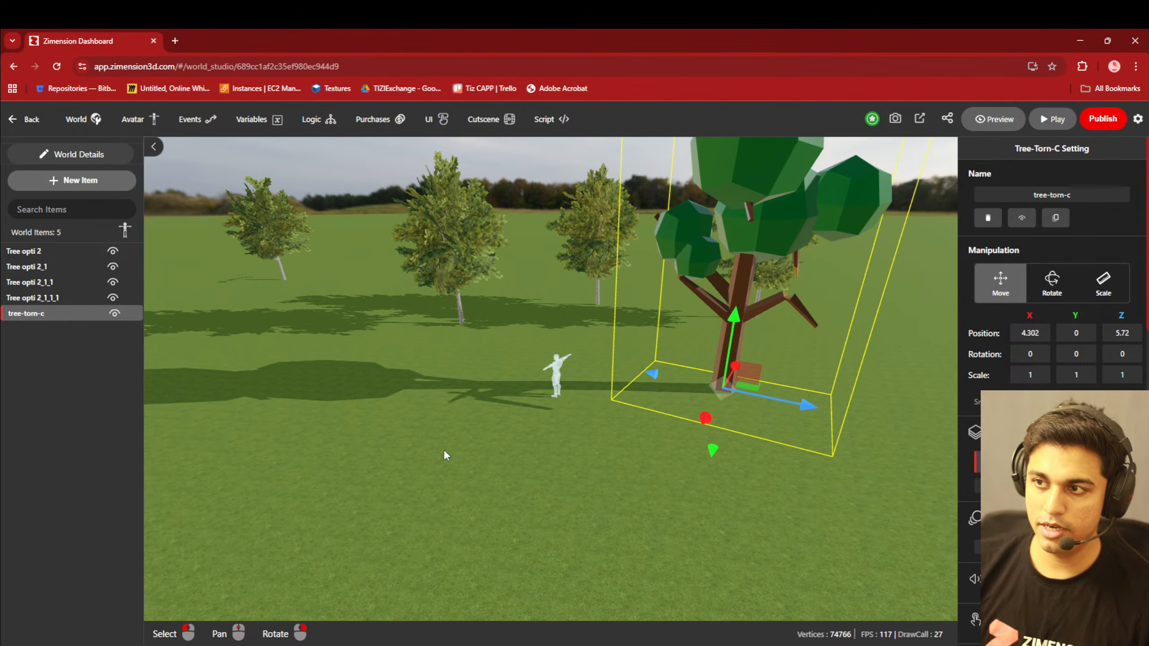
{"action": "right_click_drag", "start_coordinate": [443, 449], "coordinate": [481, 396]}
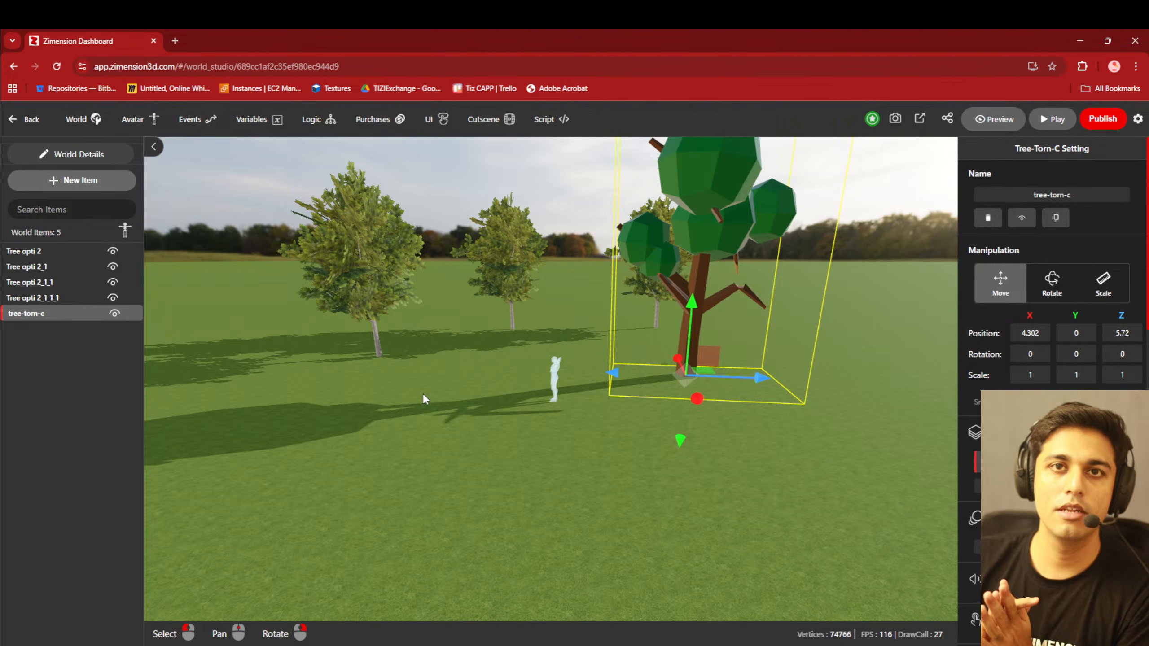
{"action": "scroll", "coordinate": [422, 398], "scroll_direction": "down", "scroll_amount": 5}
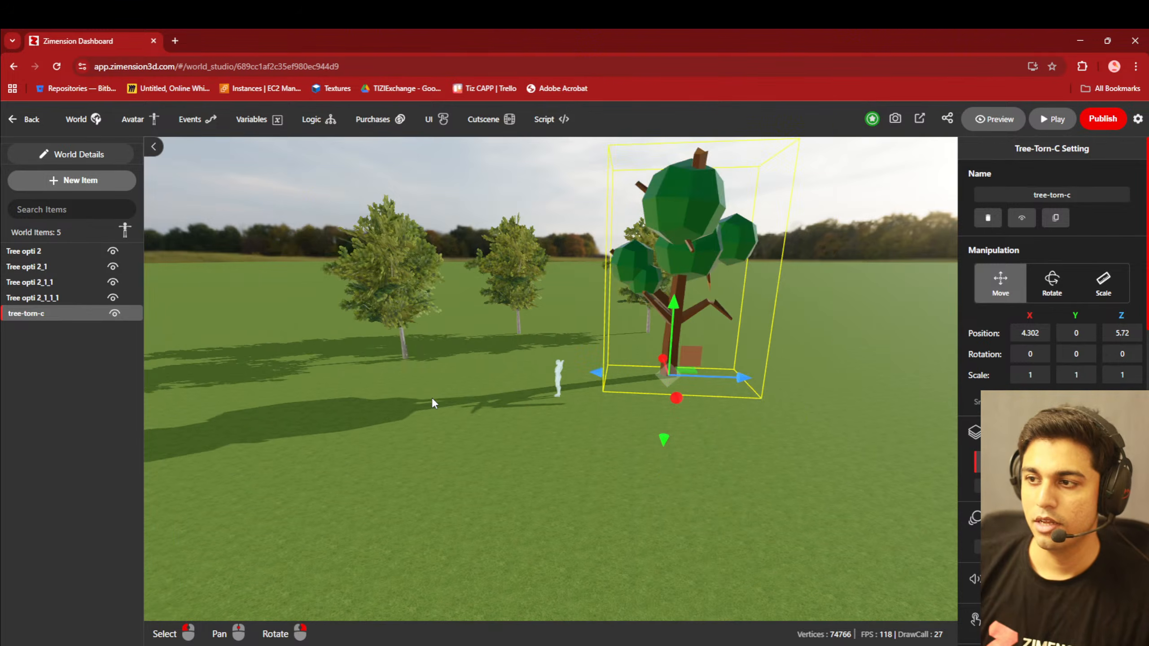
- Add the Crate Box Traingle library item beside the avatar at X -2.679, Z -6.307
{"action": "left_click", "coordinate": [77, 181]}
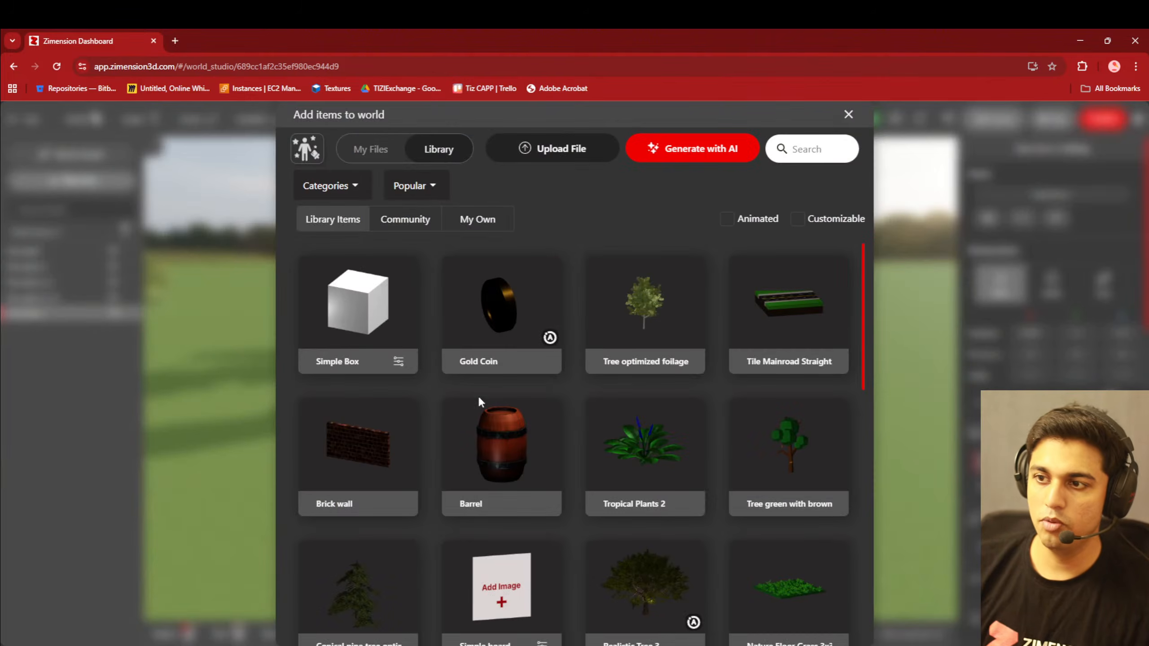
{"action": "scroll", "coordinate": [497, 421], "scroll_direction": "down", "scroll_amount": 5}
{"action": "scroll", "coordinate": [558, 429], "scroll_direction": "down", "scroll_amount": 4}
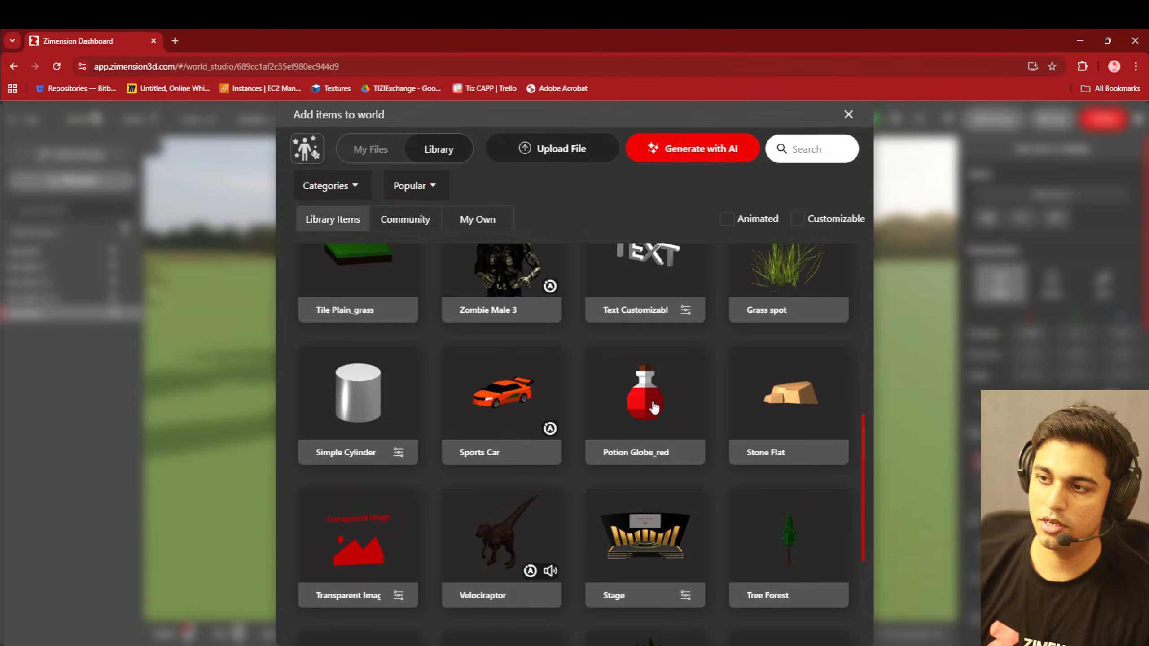
{"action": "scroll", "coordinate": [780, 412], "scroll_direction": "down", "scroll_amount": 3}
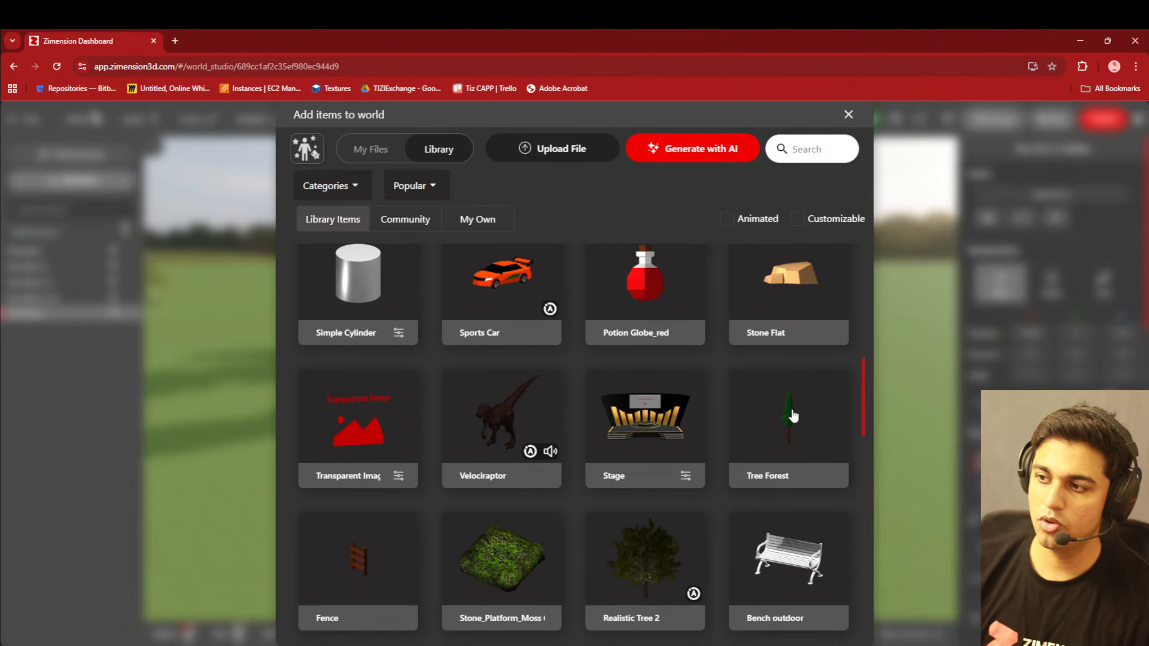
{"action": "scroll", "coordinate": [513, 487], "scroll_direction": "down", "scroll_amount": 7}
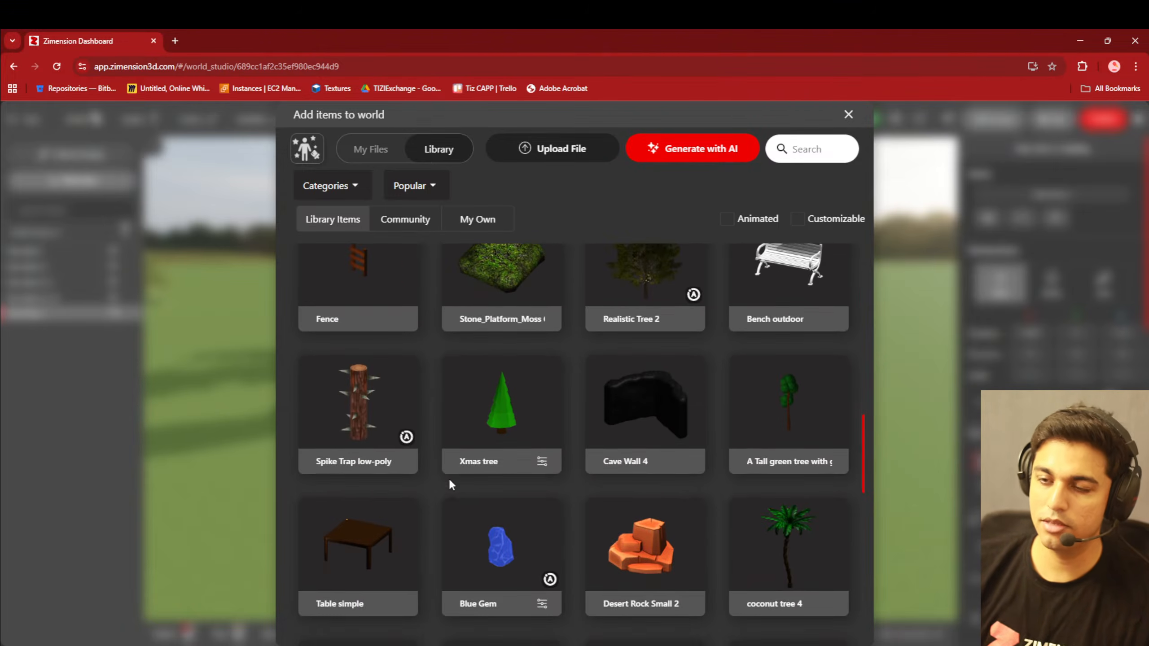
{"action": "scroll", "coordinate": [449, 527], "scroll_direction": "down", "scroll_amount": 4}
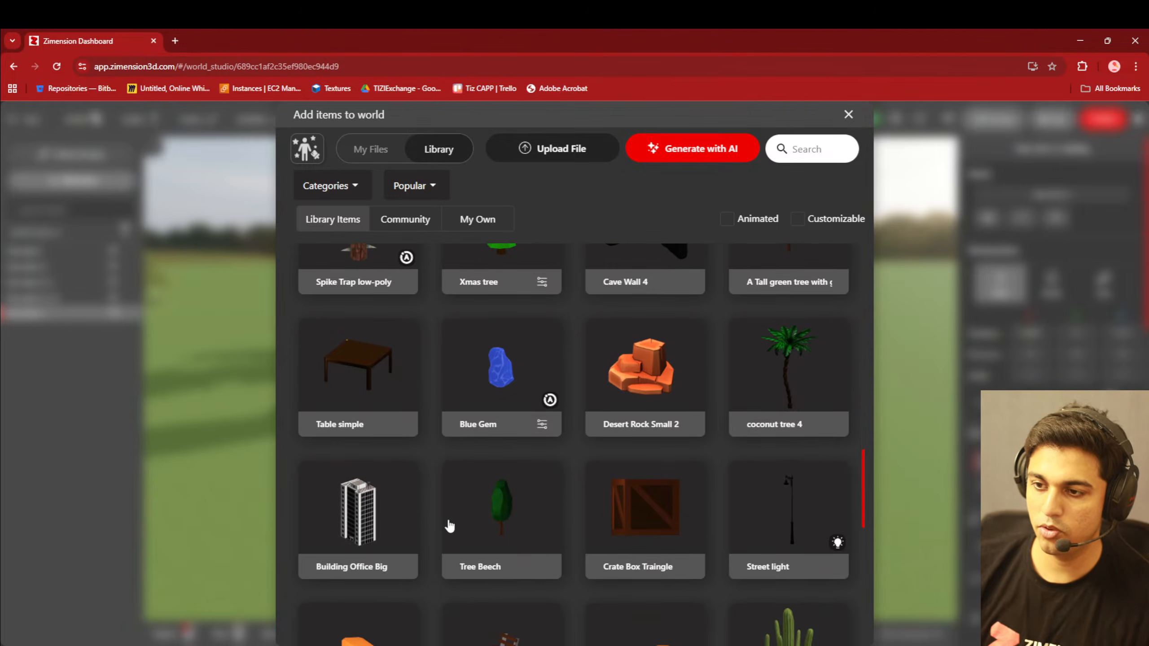
{"action": "scroll", "coordinate": [644, 438], "scroll_direction": "down", "scroll_amount": 3}
{"action": "left_click", "coordinate": [644, 400]}
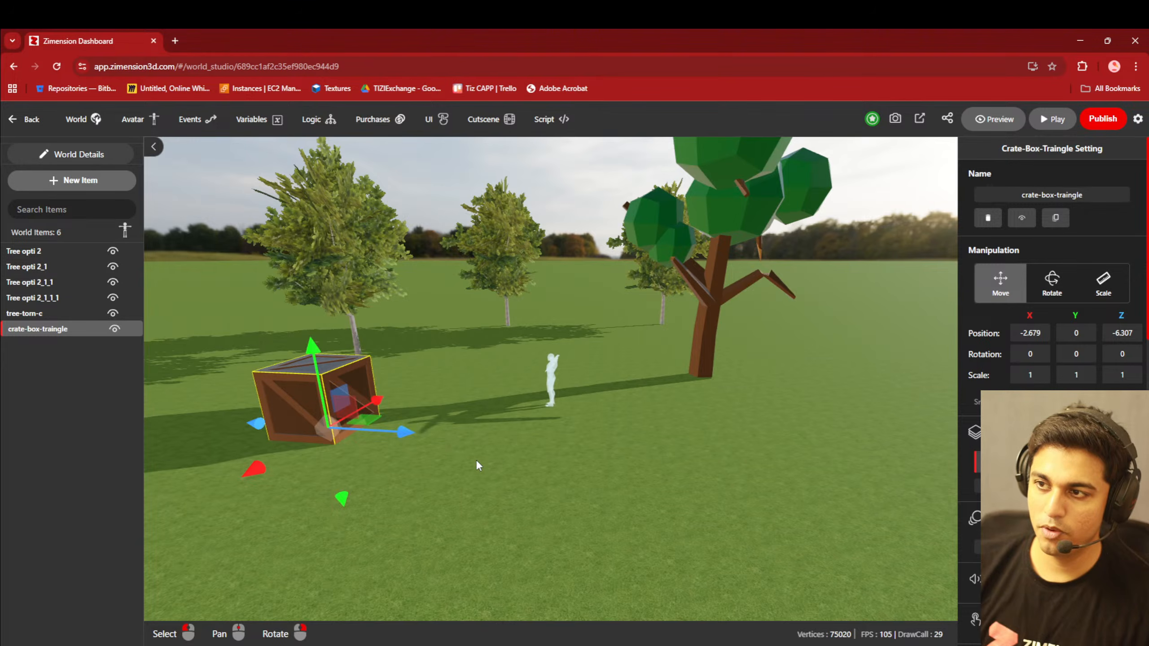
- Examine the crate's placement next to the avatar, from a distance and up close
{"action": "right_click_drag", "start_coordinate": [476, 459], "coordinate": [445, 454]}
{"action": "scroll", "coordinate": [524, 418], "scroll_direction": "down", "scroll_amount": 1}
{"action": "scroll", "coordinate": [569, 438], "scroll_direction": "up", "scroll_amount": 4}
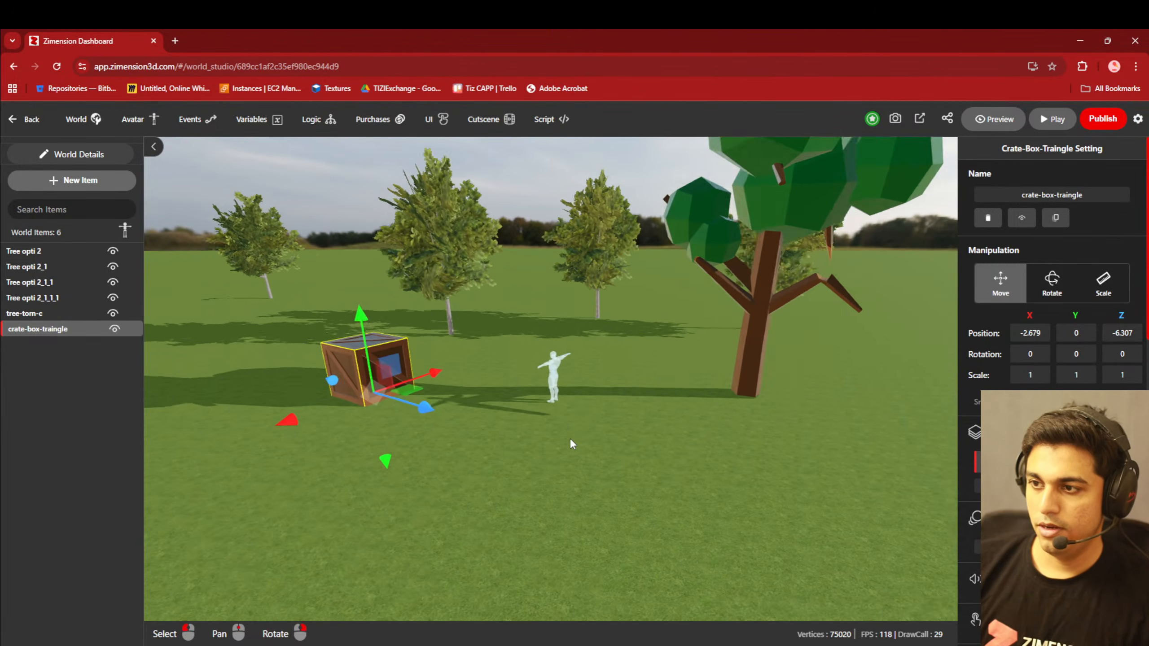
{"action": "right_click_drag", "start_coordinate": [612, 466], "coordinate": [594, 464]}
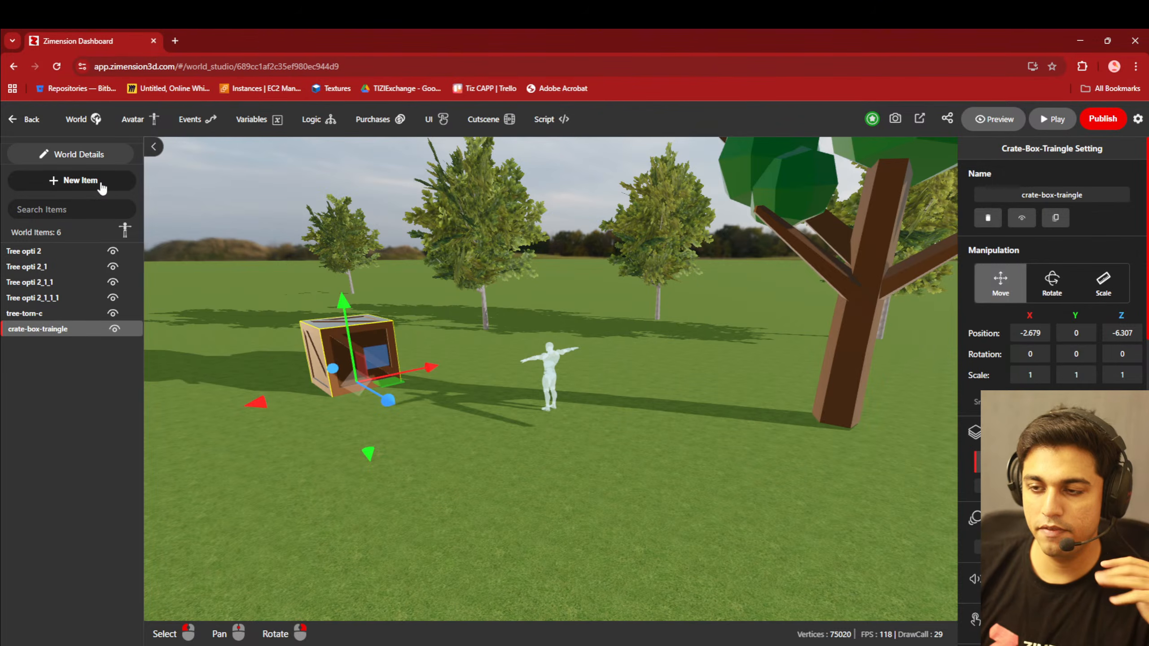
{"action": "scroll", "coordinate": [557, 409], "scroll_direction": "up", "scroll_amount": 4}
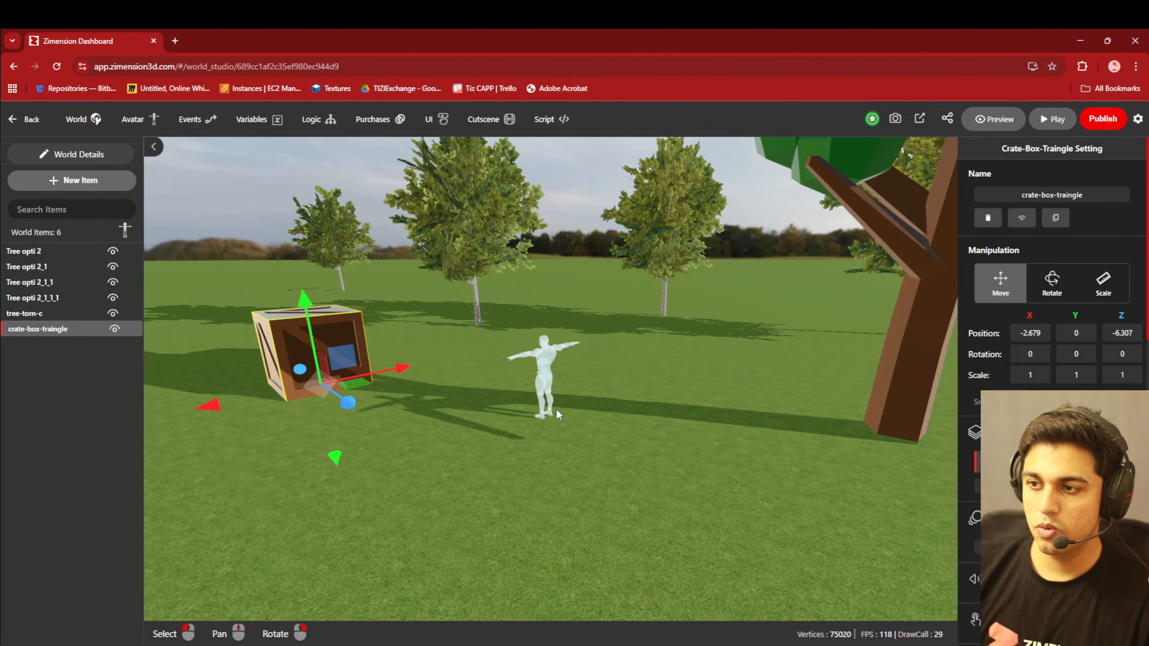
{"action": "middle_click_drag", "start_coordinate": [551, 409], "coordinate": [571, 499]}
{"action": "scroll", "coordinate": [570, 500], "scroll_direction": "up", "scroll_amount": 5}
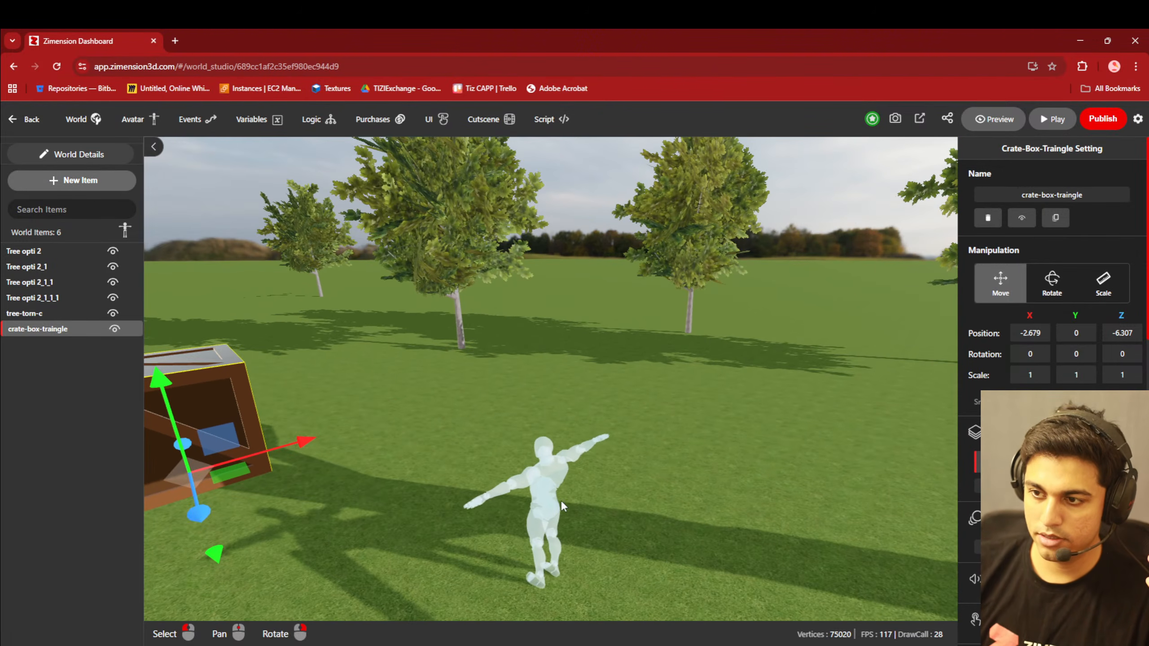
{"action": "right_click_drag", "start_coordinate": [550, 473], "coordinate": [524, 492]}
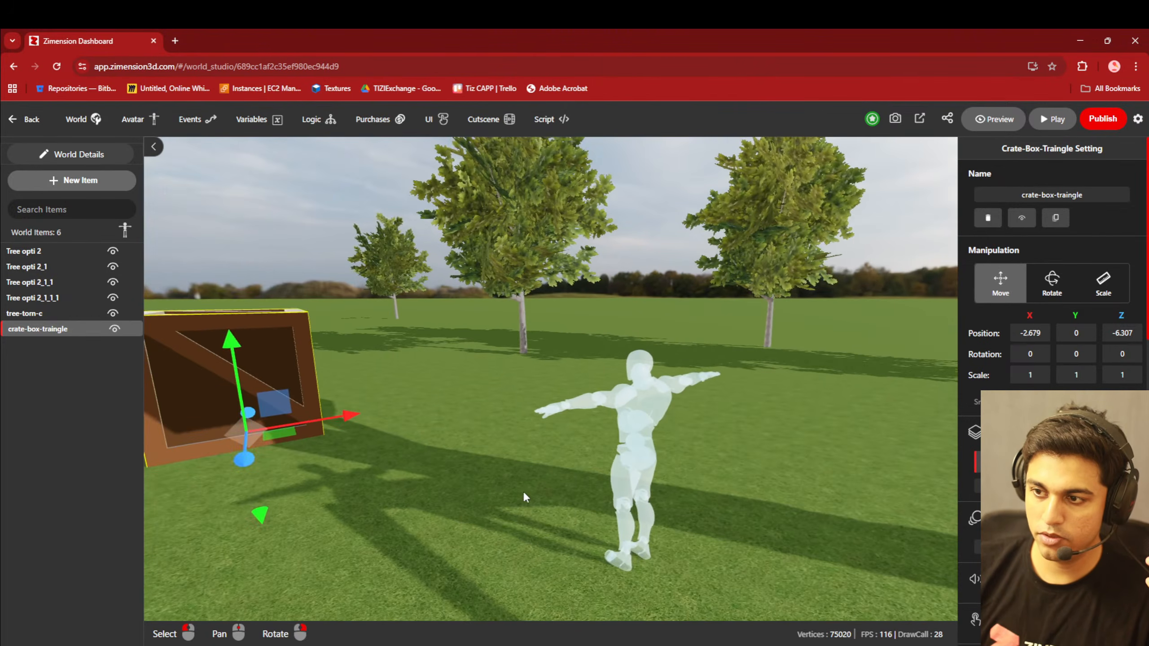
- Browse the popular library items for the world and sort the library by Newest
{"action": "left_click", "coordinate": [79, 183]}
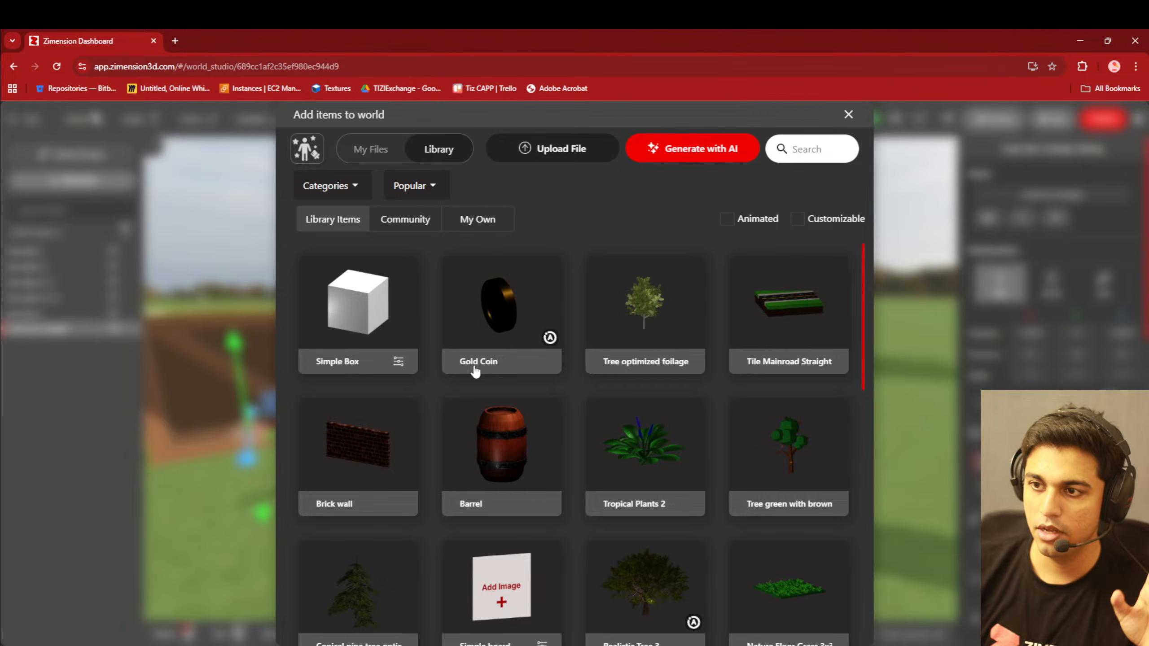
{"action": "scroll", "coordinate": [557, 411], "scroll_direction": "down", "scroll_amount": 5}
{"action": "scroll", "coordinate": [557, 411], "scroll_direction": "down", "scroll_amount": 5}
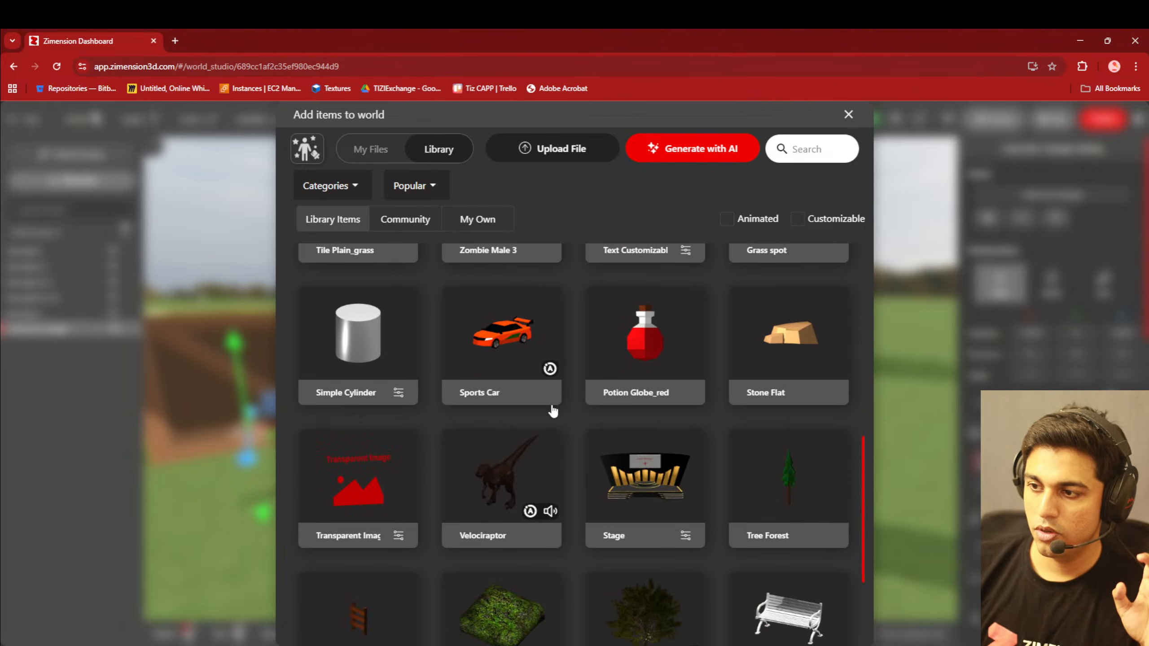
{"action": "scroll", "coordinate": [549, 409], "scroll_direction": "up", "scroll_amount": 8}
{"action": "left_click", "coordinate": [413, 186]}
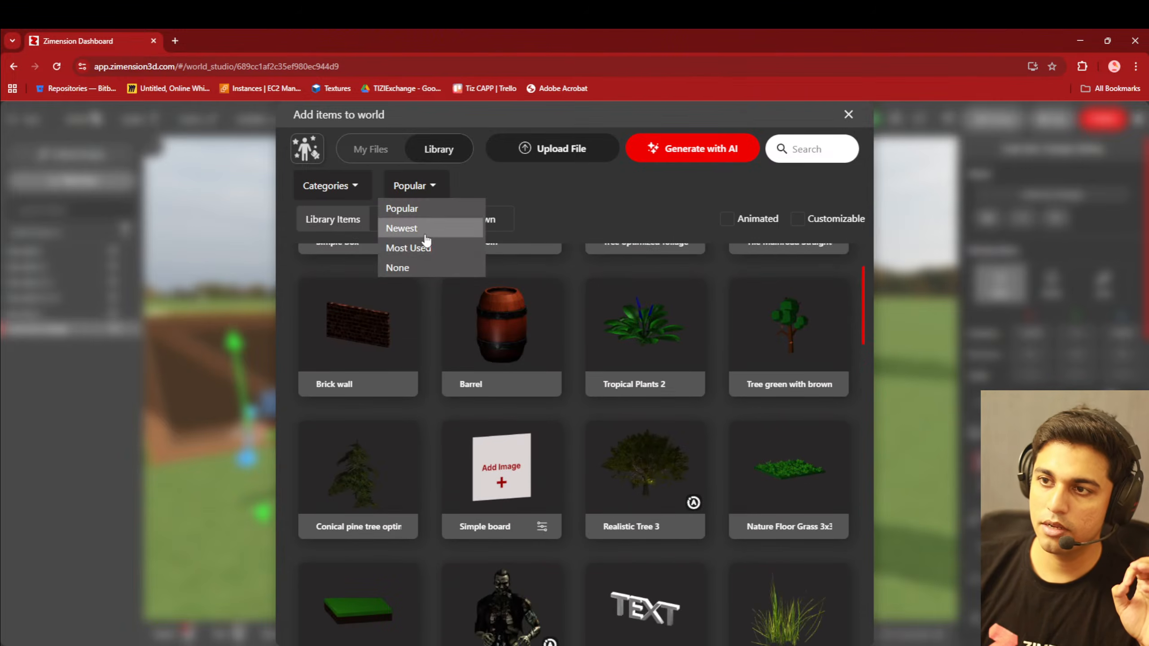
{"action": "left_click", "coordinate": [425, 229]}
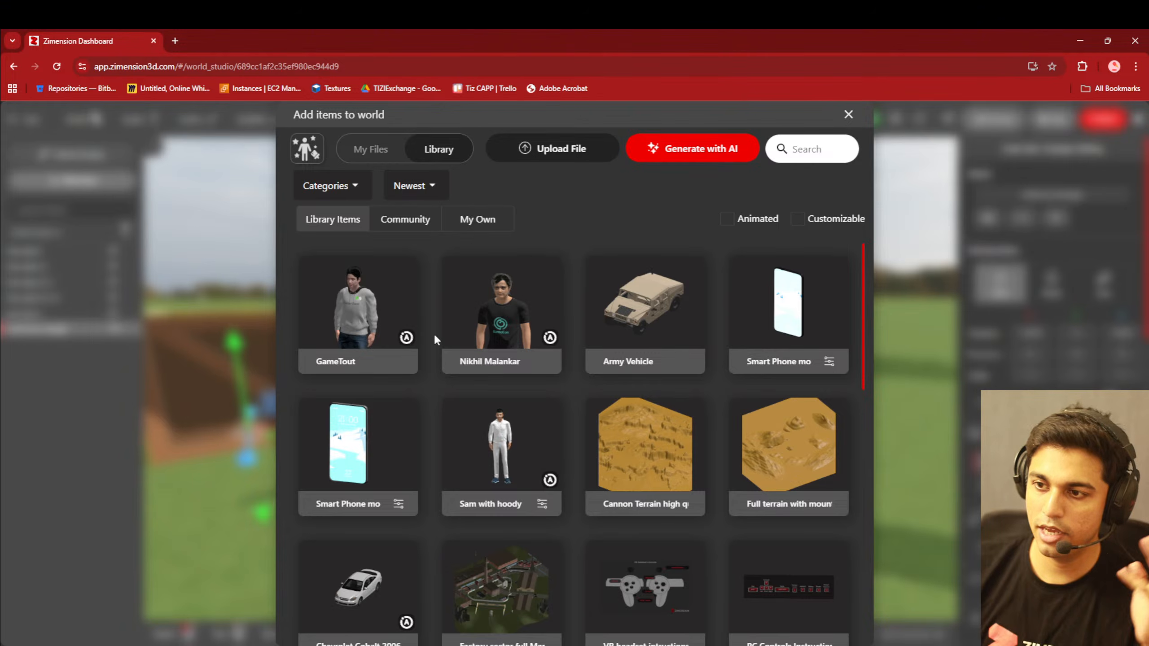
- Add the Indian Man in Kurta library item near the avatar and move it to X -2.663, Z -2.256
{"action": "scroll", "coordinate": [506, 392], "scroll_direction": "down", "scroll_amount": 10}
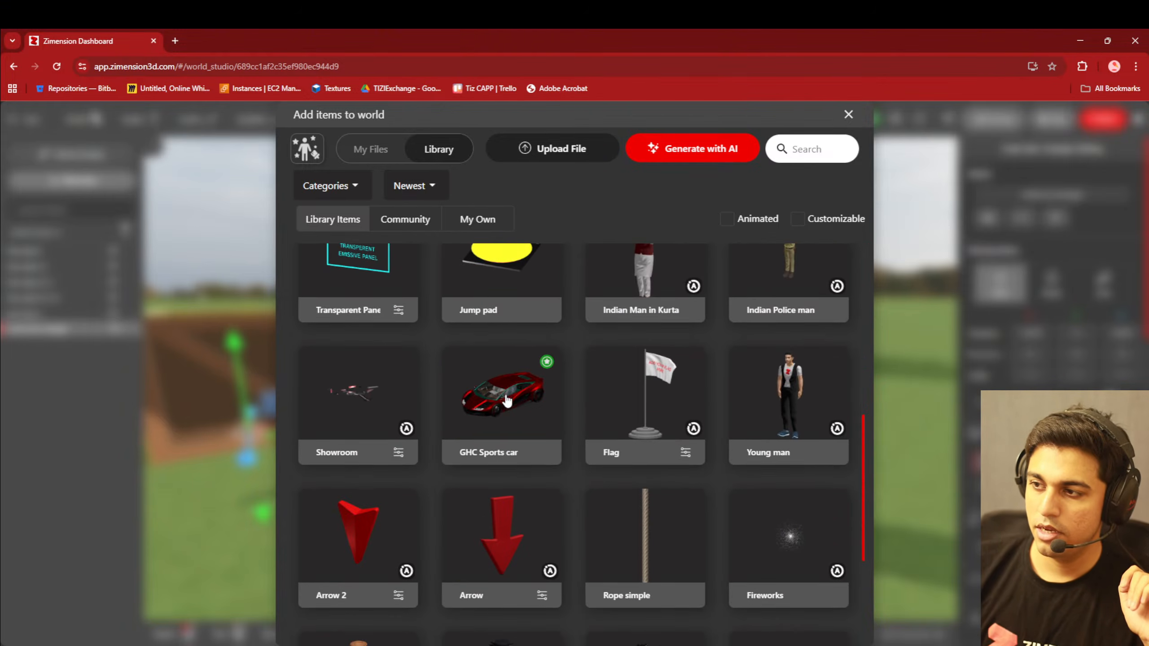
{"action": "scroll", "coordinate": [688, 359], "scroll_direction": "up", "scroll_amount": 3}
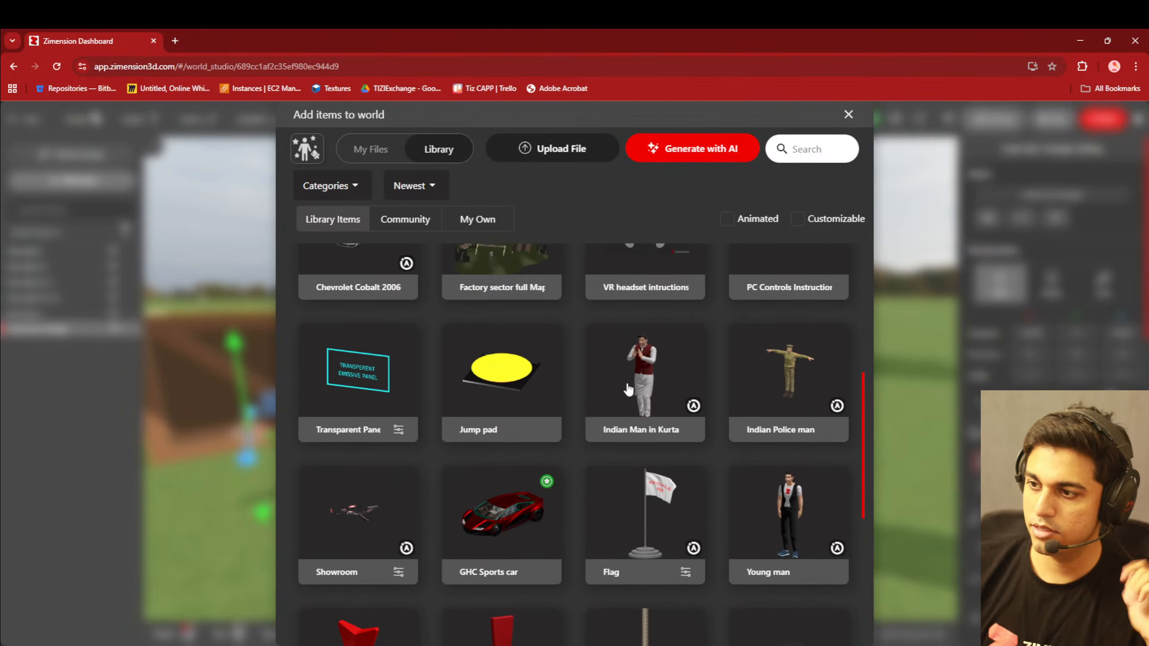
{"action": "left_click", "coordinate": [627, 388]}
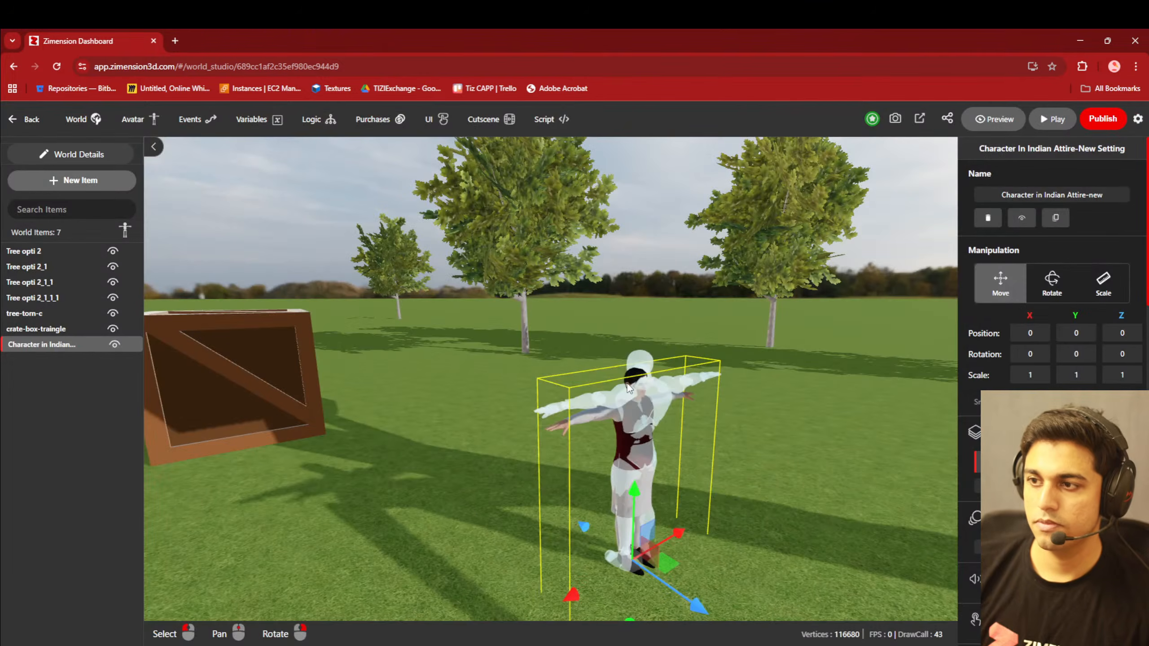
{"action": "left_click_drag", "start_coordinate": [628, 387], "coordinate": [465, 476]}
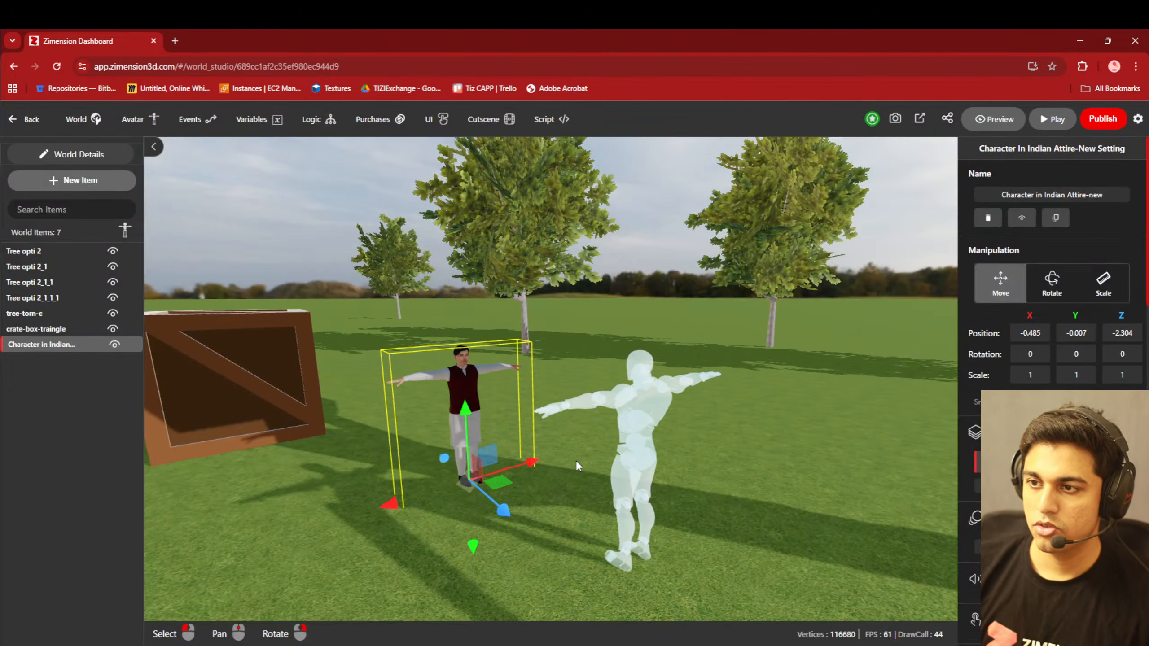
{"action": "scroll", "coordinate": [576, 461], "scroll_direction": "up", "scroll_amount": 4}
{"action": "right_click_drag", "start_coordinate": [576, 460], "coordinate": [509, 484]}
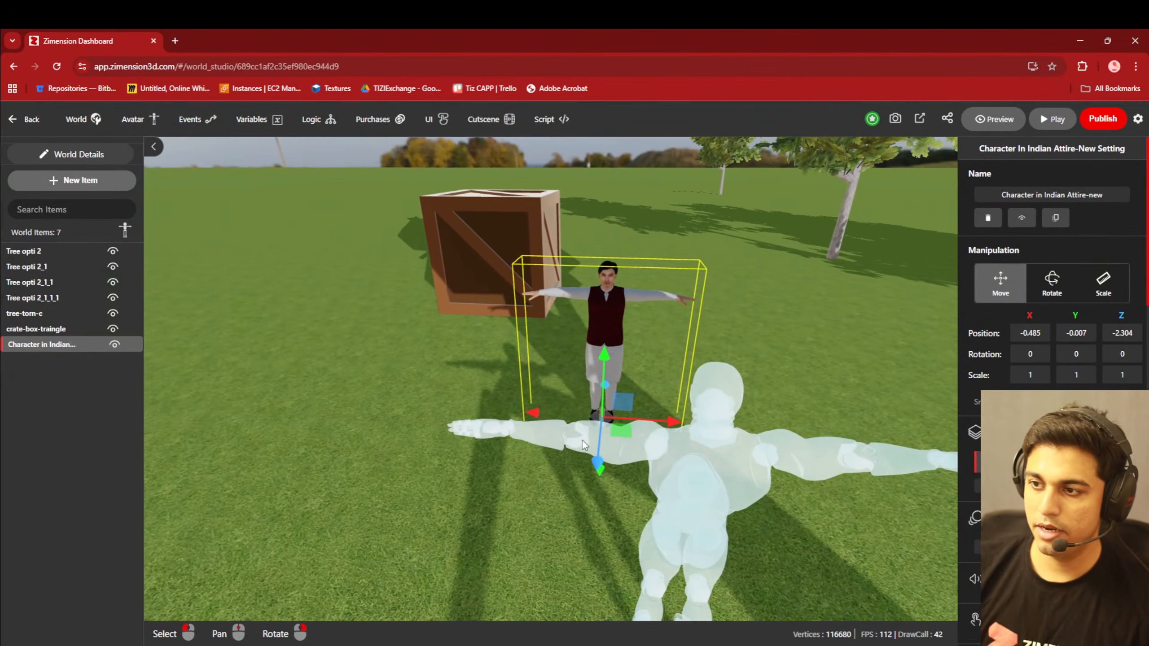
{"action": "left_click_drag", "start_coordinate": [618, 429], "coordinate": [422, 418]}
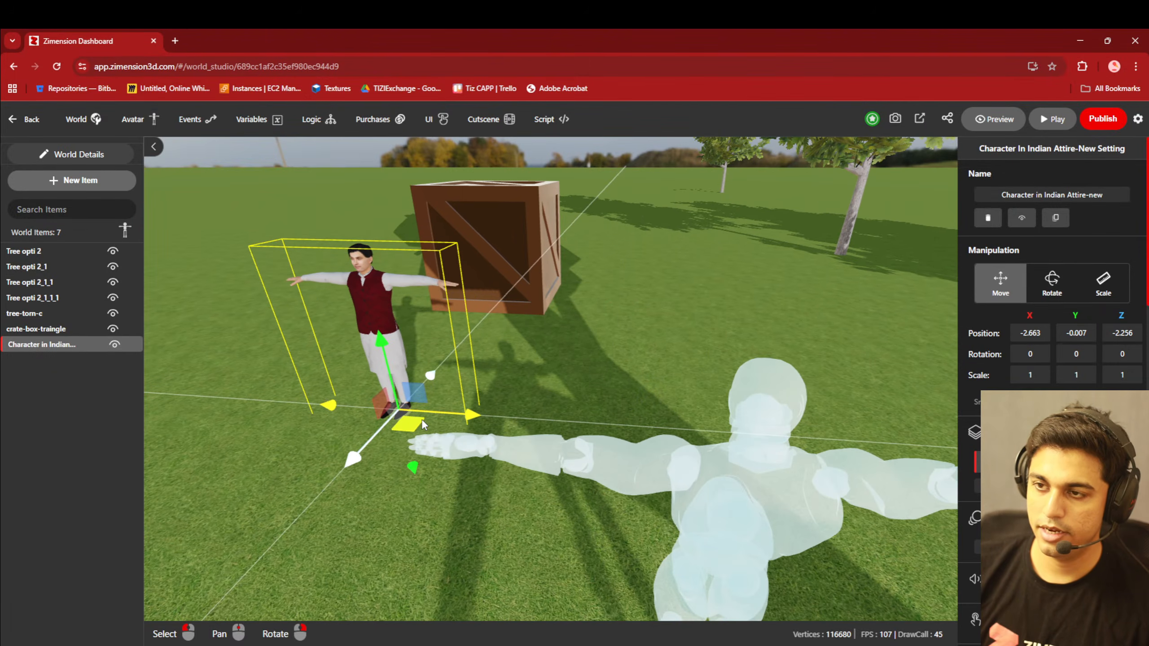
- Add a second animation action to the kurta character and set its animation to Cheering
{"action": "right_click_drag", "start_coordinate": [421, 419], "coordinate": [965, 516]}
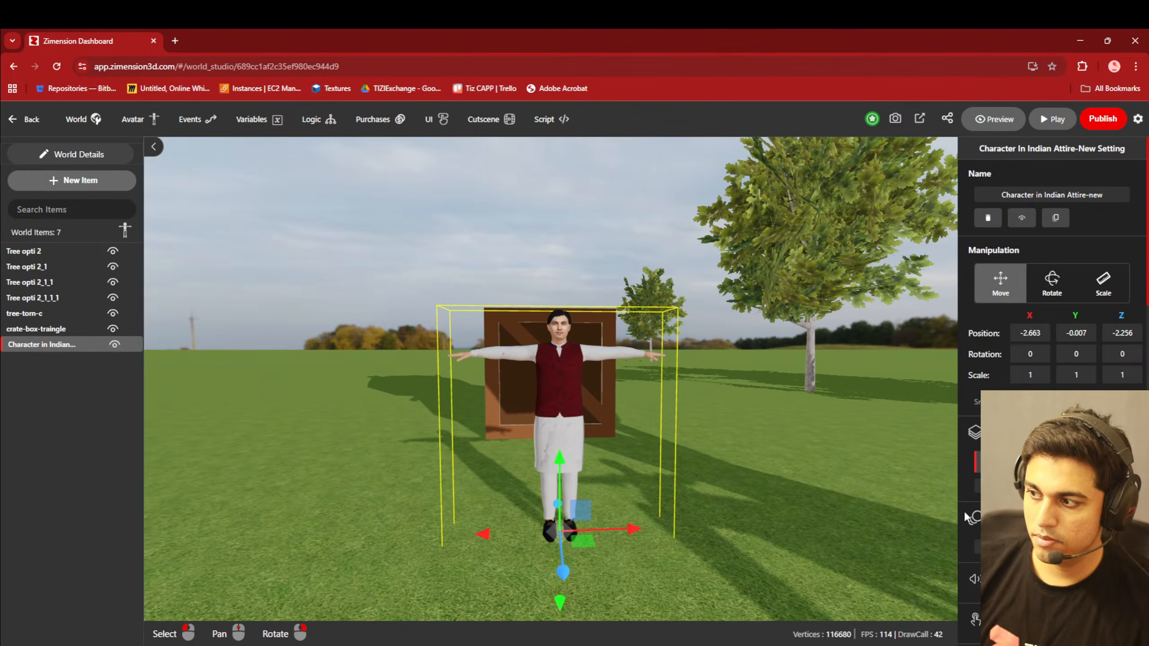
{"action": "scroll", "coordinate": [966, 516], "scroll_direction": "down", "scroll_amount": 6}
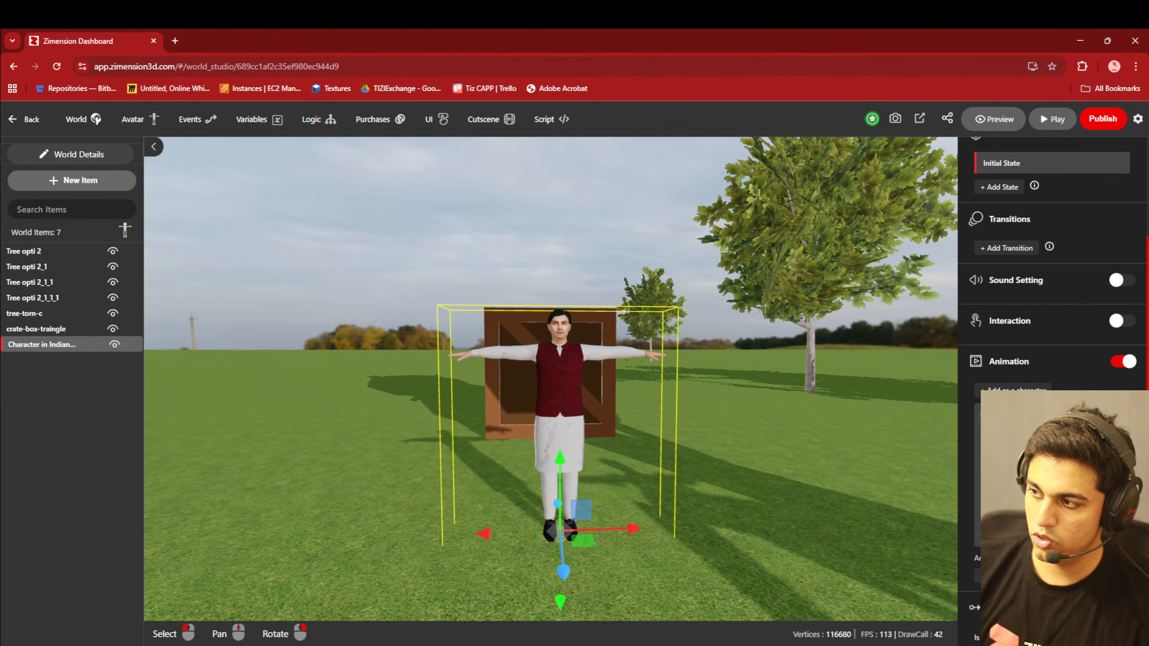
{"action": "scroll", "coordinate": [1049, 317], "scroll_direction": "down", "scroll_amount": 2}
{"action": "left_click", "coordinate": [1011, 456]}
{"action": "scroll", "coordinate": [1011, 455], "scroll_direction": "down", "scroll_amount": 2}
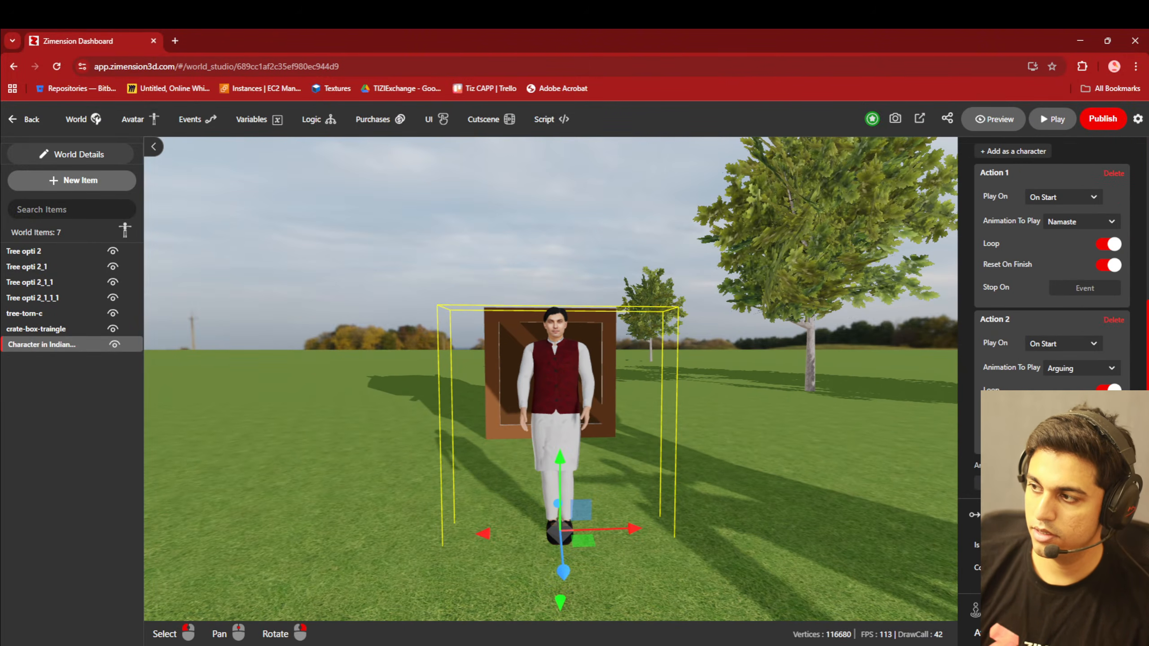
{"action": "left_click", "coordinate": [1068, 368]}
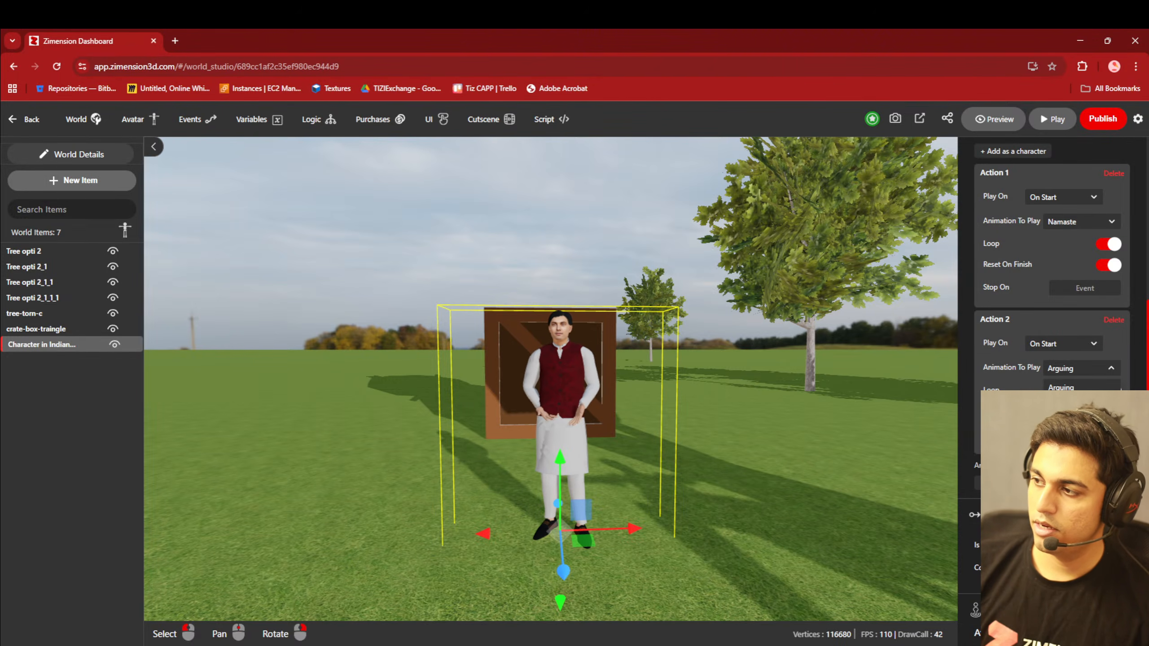
{"action": "left_click", "coordinate": [1063, 408]}
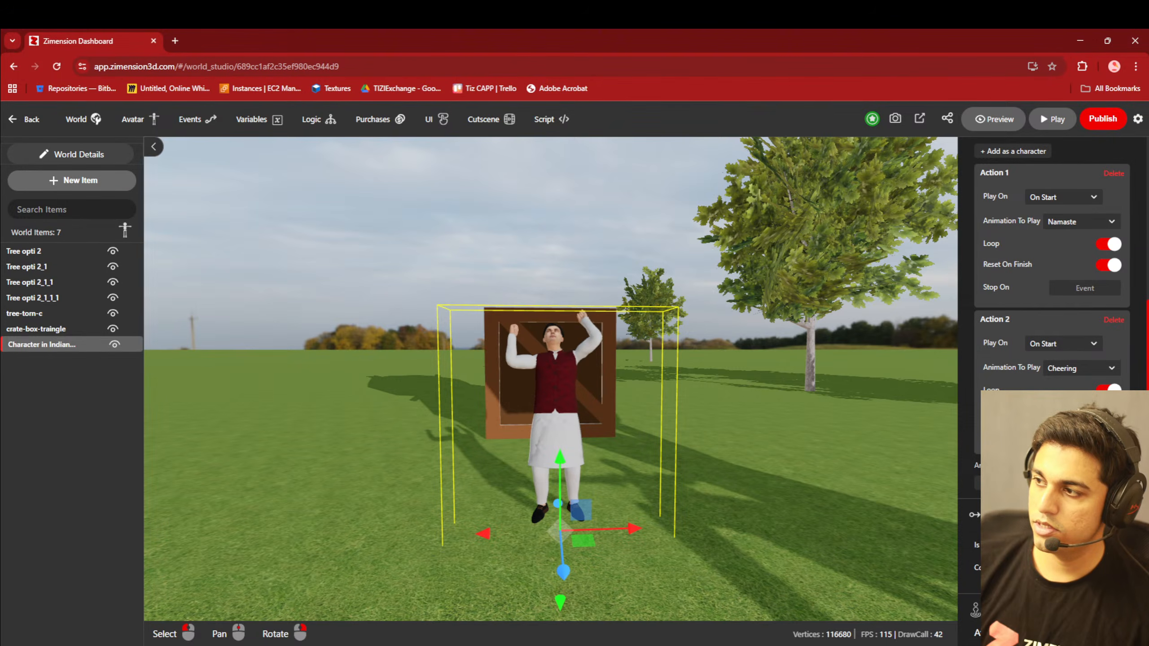
- Try the Idle, Jump and Jump_forward animations on the kurta character's second action
{"action": "left_click", "coordinate": [1073, 370]}
{"action": "scroll", "coordinate": [1076, 412], "scroll_direction": "down", "scroll_amount": 1}
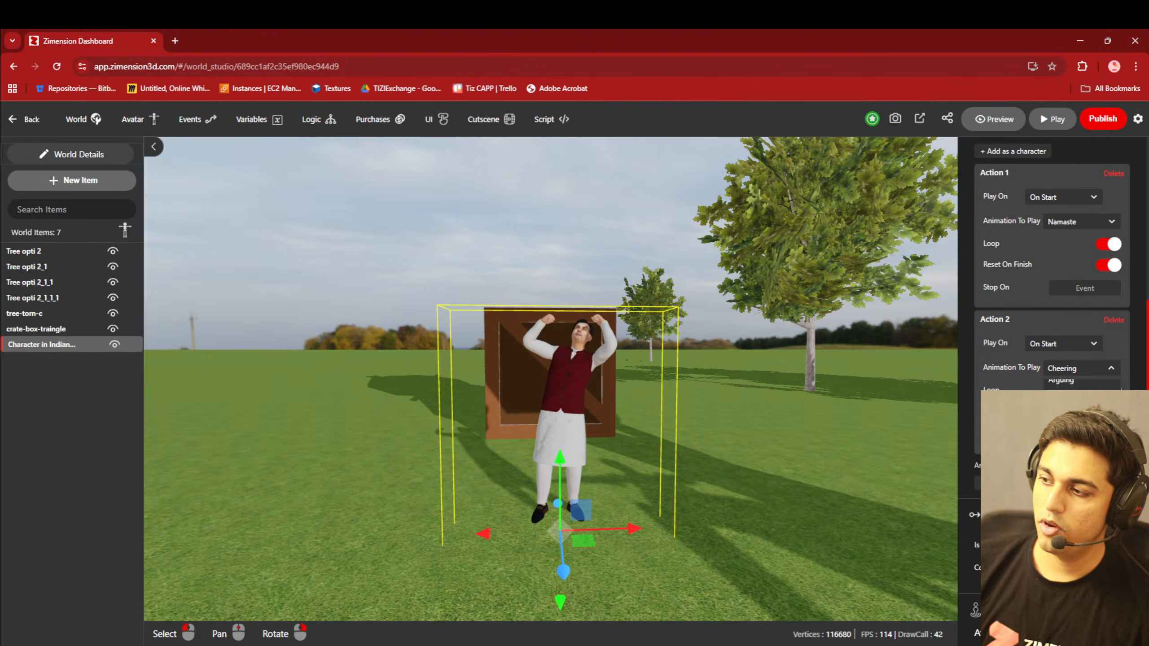
{"action": "scroll", "coordinate": [1076, 411], "scroll_direction": "down", "scroll_amount": 2}
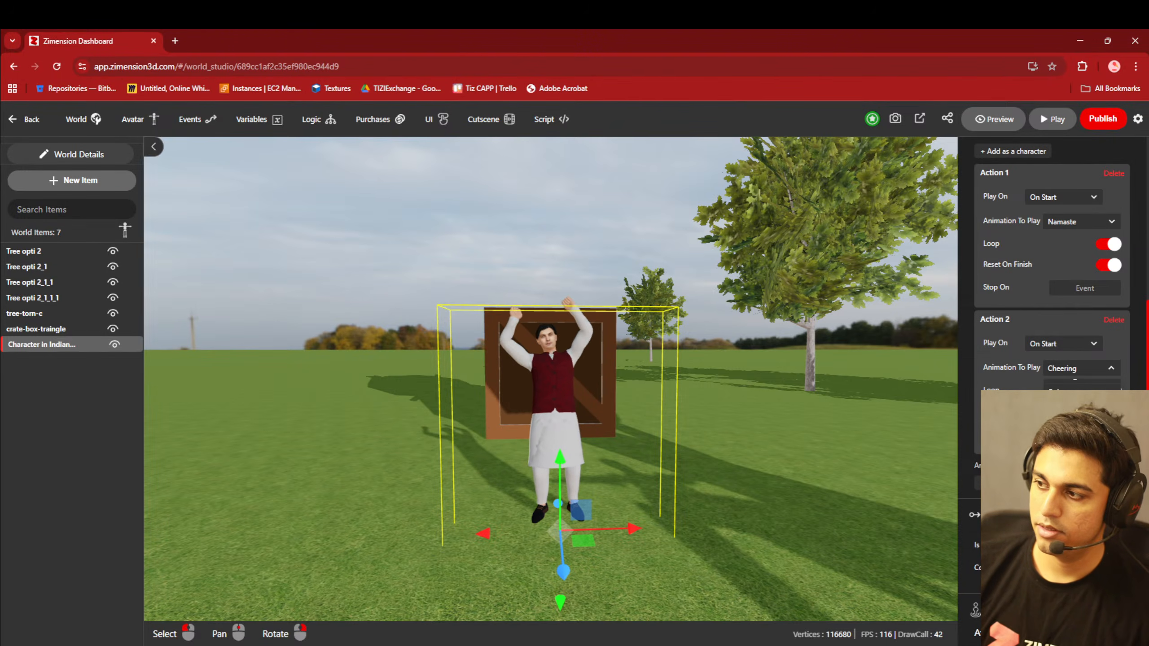
{"action": "left_click", "coordinate": [1070, 416]}
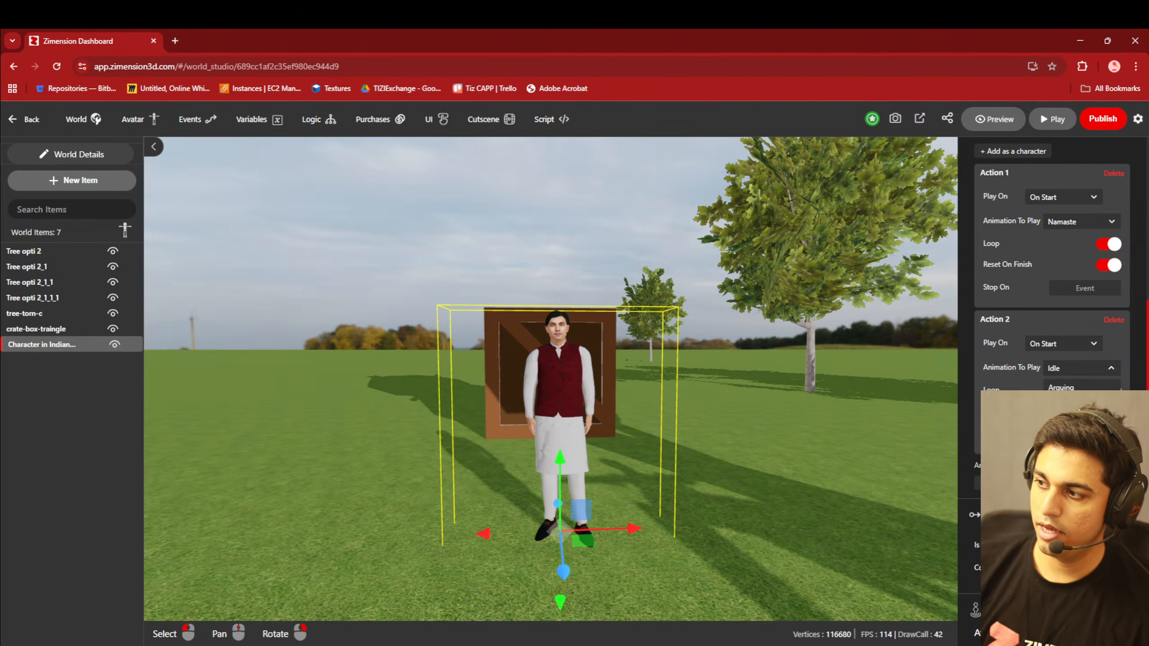
{"action": "left_click", "coordinate": [1070, 425]}
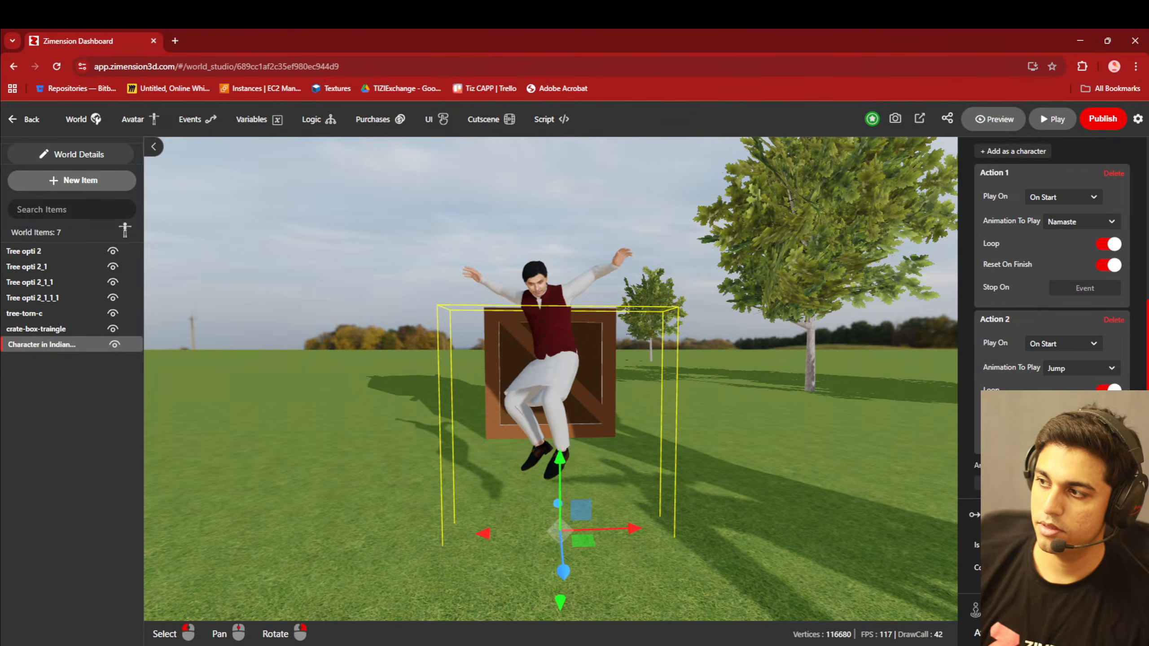
{"action": "left_click", "coordinate": [1070, 371]}
{"action": "left_click", "coordinate": [1070, 434]}
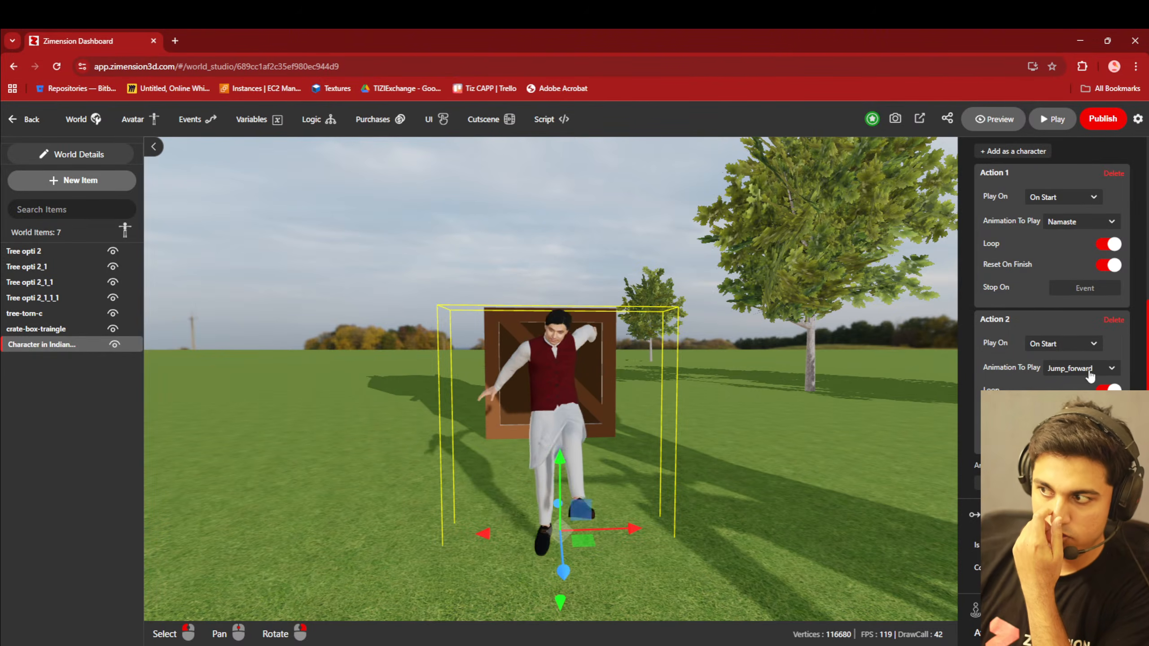
- Set the animation of the kurta character's second action to Waving and view the character from another angle
{"action": "left_click", "coordinate": [1072, 369]}
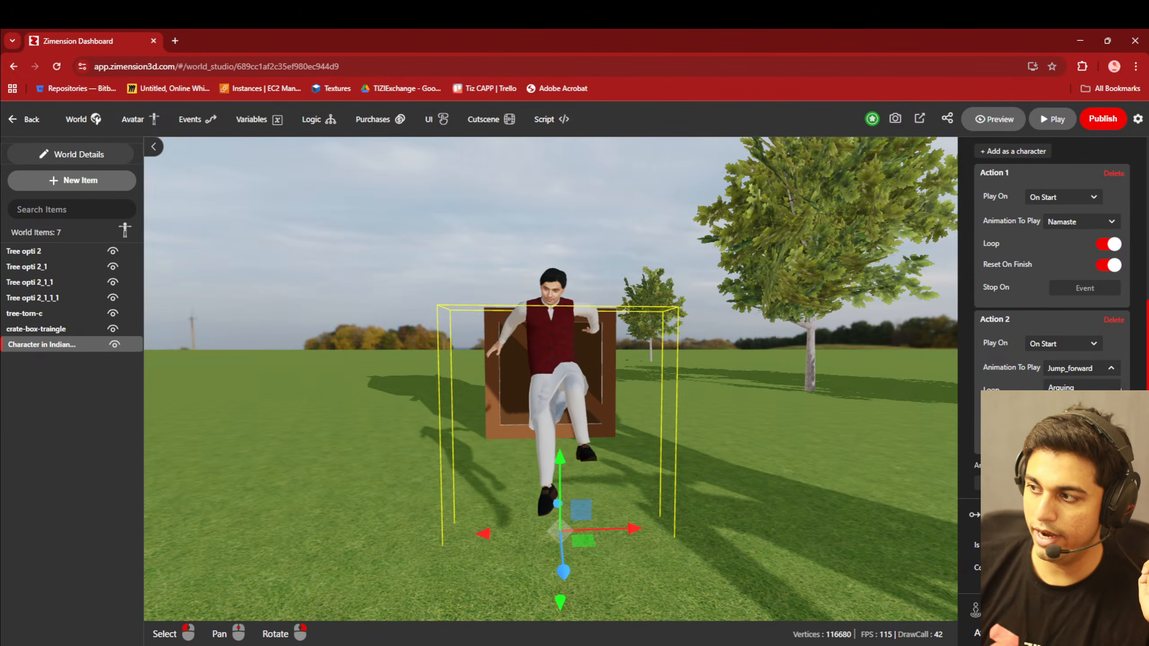
{"action": "scroll", "coordinate": [1081, 416], "scroll_direction": "down", "scroll_amount": 4}
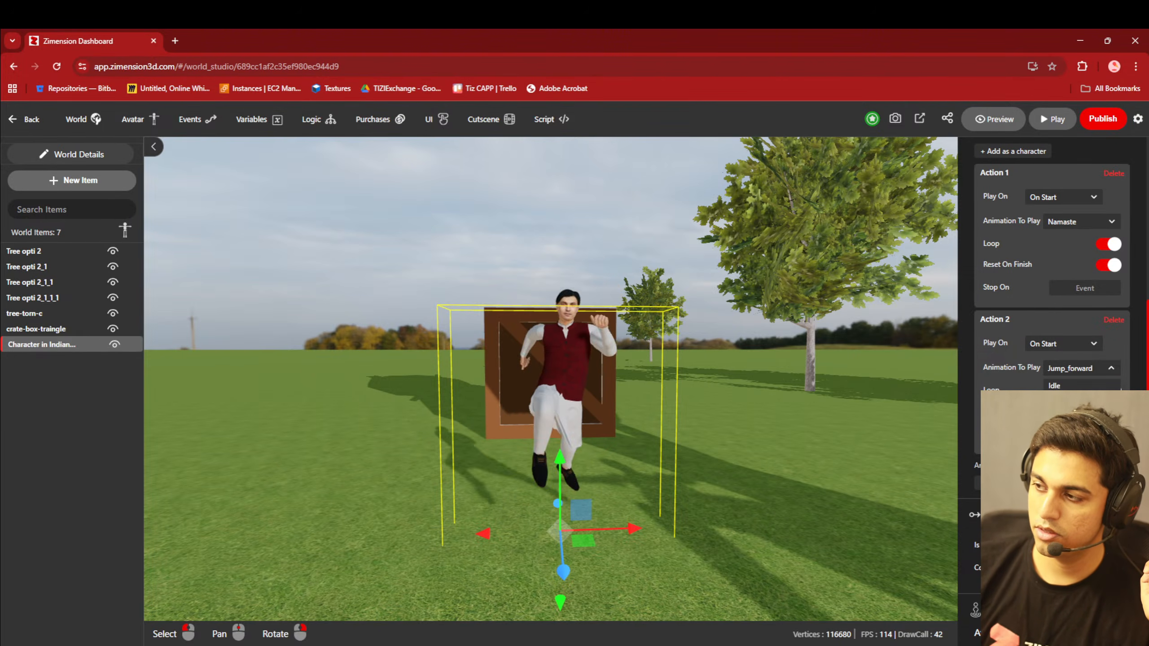
{"action": "scroll", "coordinate": [1082, 417], "scroll_direction": "down", "scroll_amount": 3}
{"action": "scroll", "coordinate": [1082, 416], "scroll_direction": "down", "scroll_amount": 2}
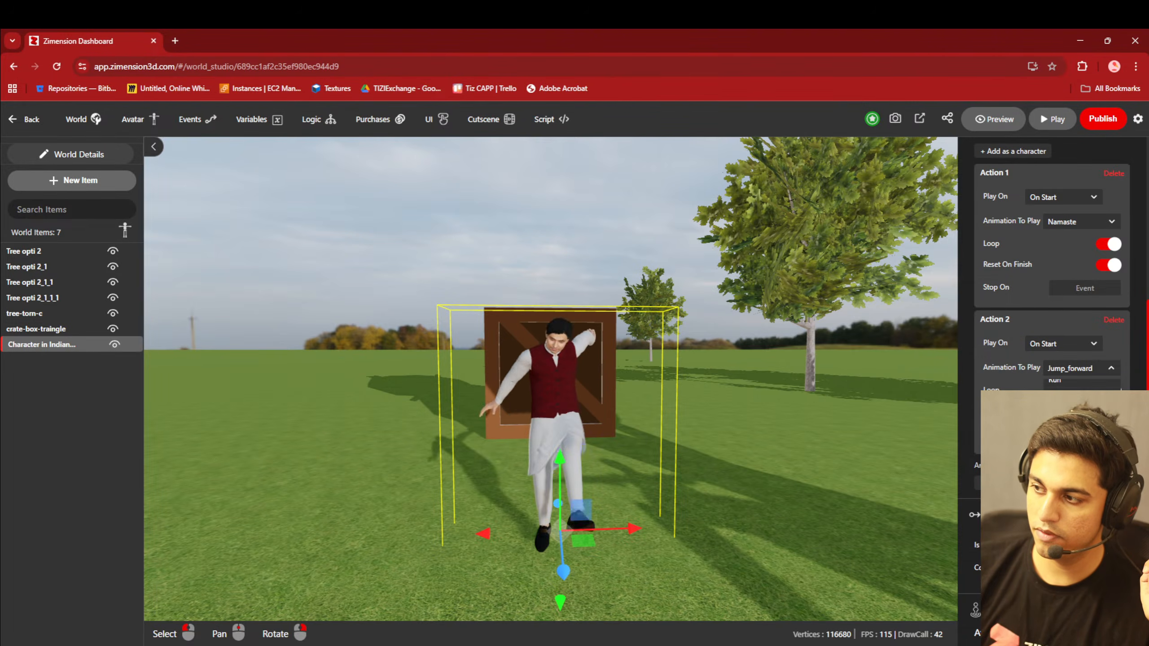
{"action": "scroll", "coordinate": [1081, 417], "scroll_direction": "down", "scroll_amount": 2}
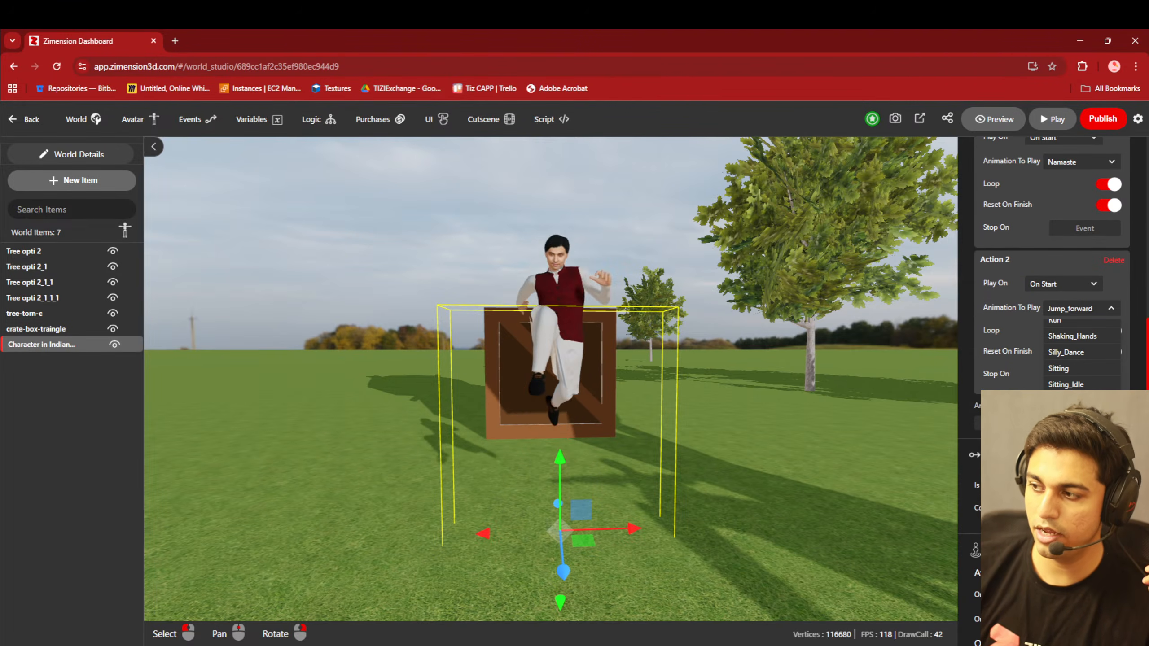
{"action": "left_click", "coordinate": [1076, 434]}
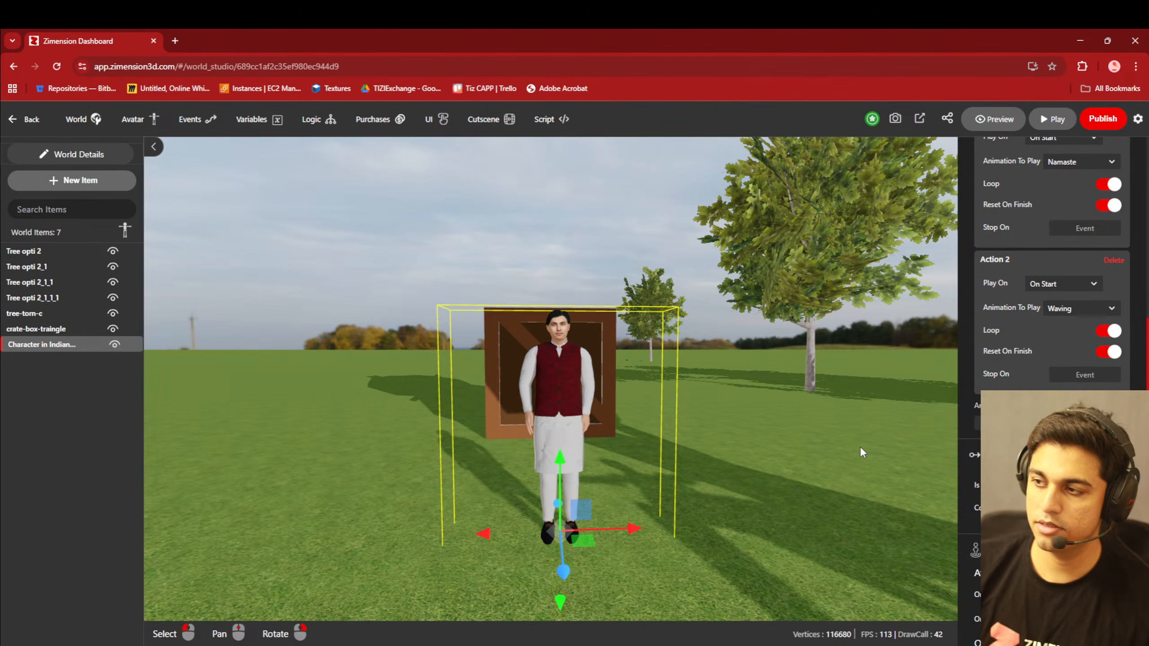
{"action": "right_click_drag", "start_coordinate": [671, 498], "coordinate": [644, 519]}
{"action": "right_click_drag", "start_coordinate": [804, 508], "coordinate": [482, 495]}
{"action": "middle_click_drag", "start_coordinate": [481, 498], "coordinate": [388, 479]}
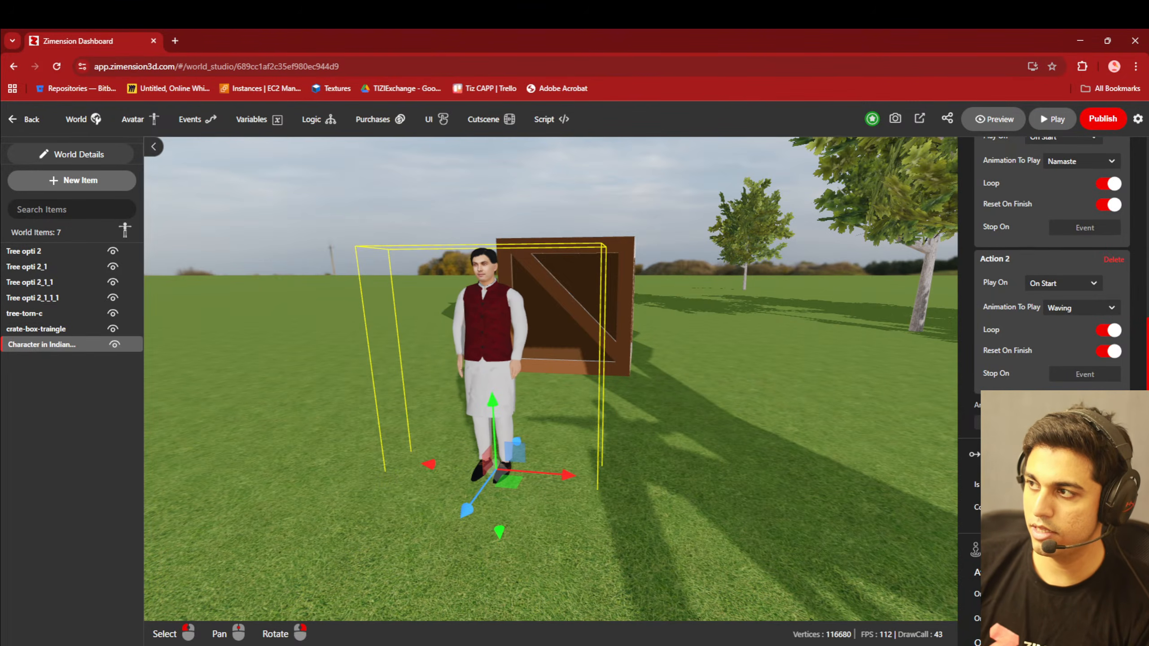
- Open the avatar's settings and bring up the selection of characters for it
{"action": "scroll", "coordinate": [973, 458], "scroll_direction": "up", "scroll_amount": 4}
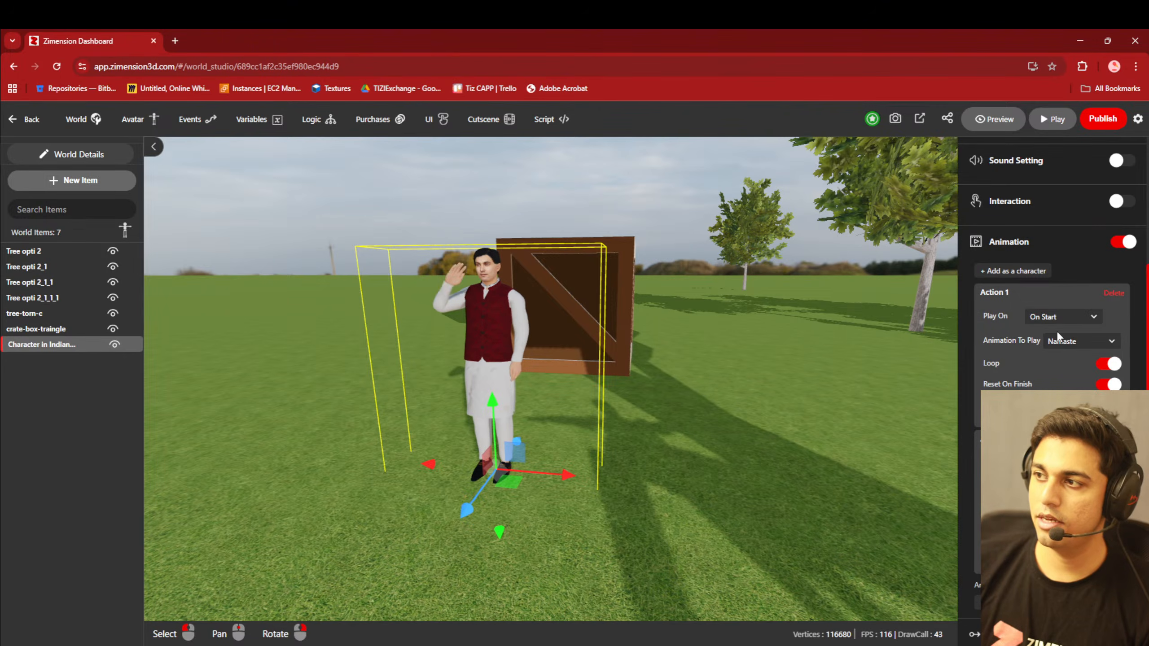
{"action": "scroll", "coordinate": [1053, 327], "scroll_direction": "up", "scroll_amount": 8}
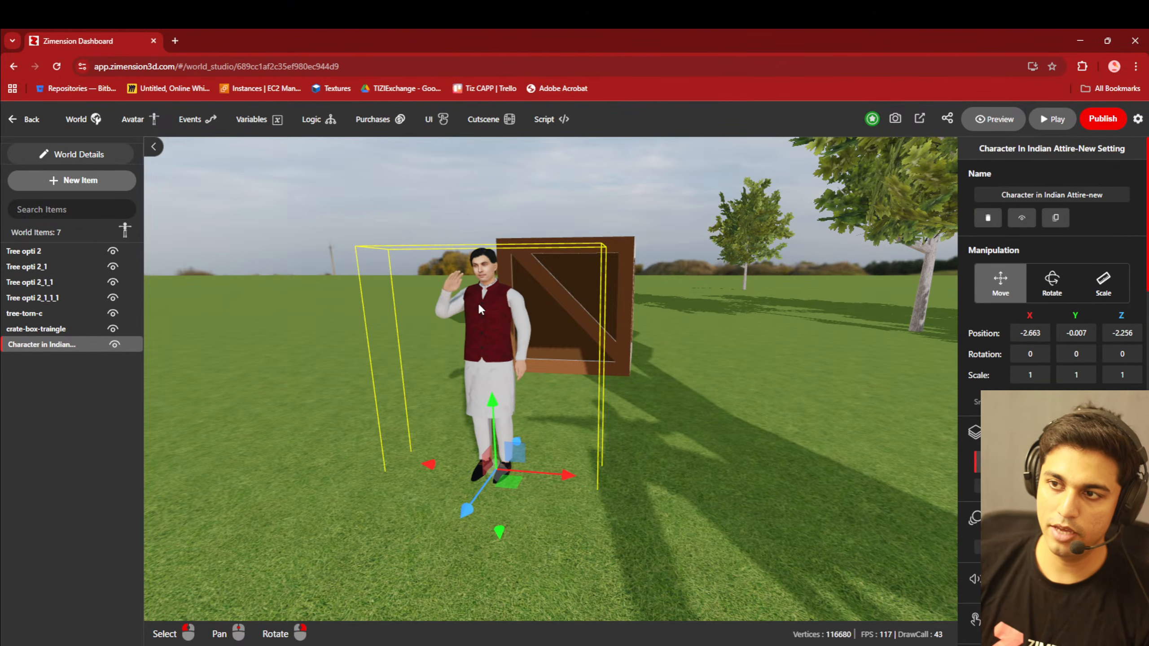
{"action": "left_click", "coordinate": [135, 125]}
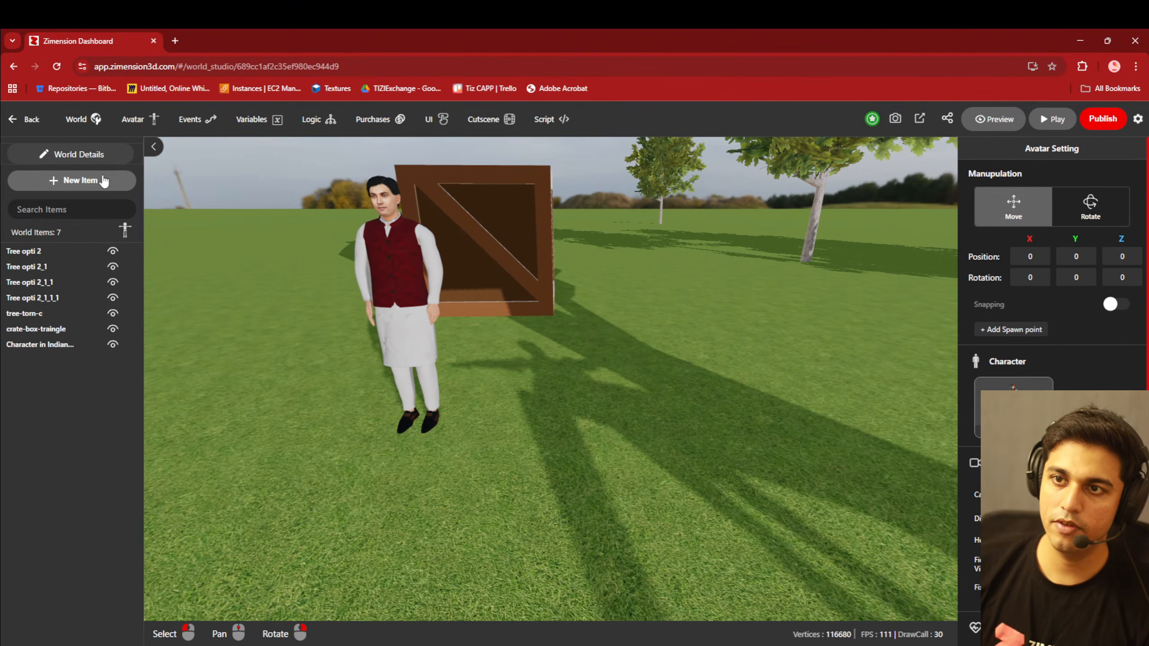
{"action": "scroll", "coordinate": [1044, 317], "scroll_direction": "down", "scroll_amount": 2}
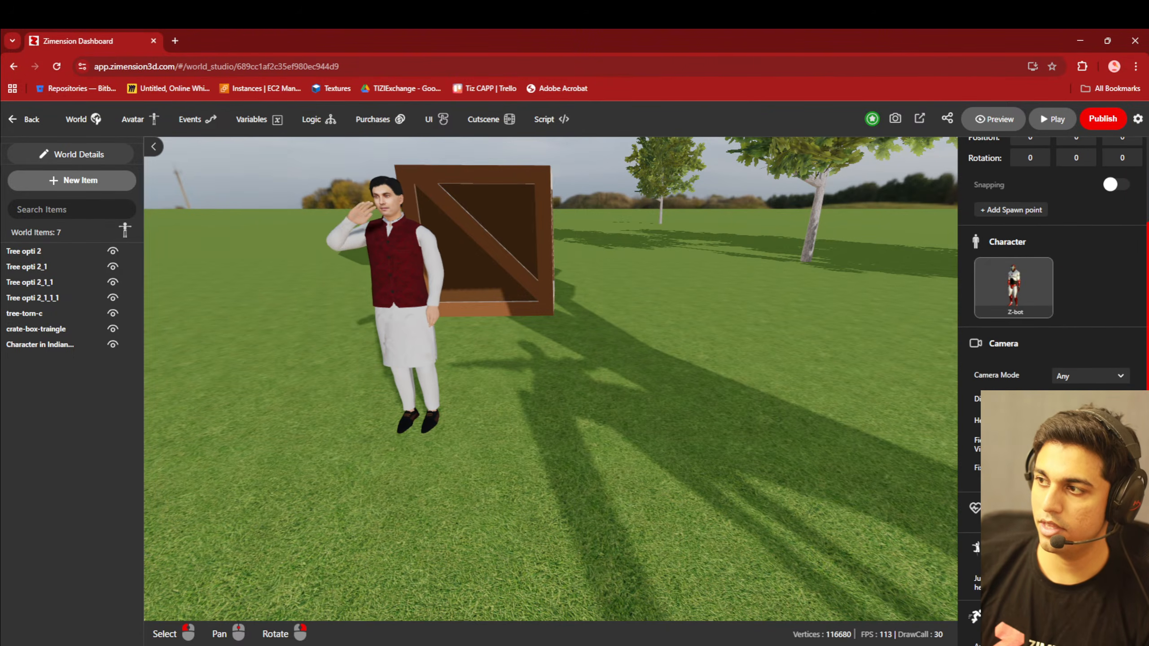
{"action": "scroll", "coordinate": [1040, 326], "scroll_direction": "up", "scroll_amount": 1}
{"action": "mouse_move", "coordinate": [1018, 351]}
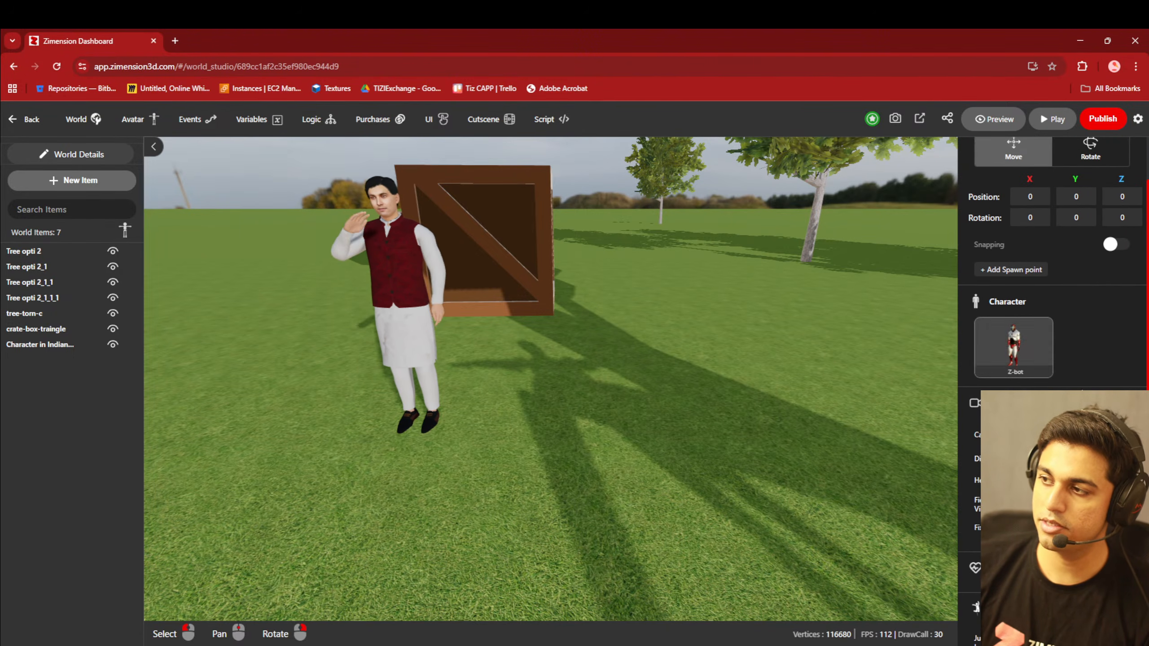
{"action": "scroll", "coordinate": [1017, 351], "scroll_direction": "down", "scroll_amount": 3}
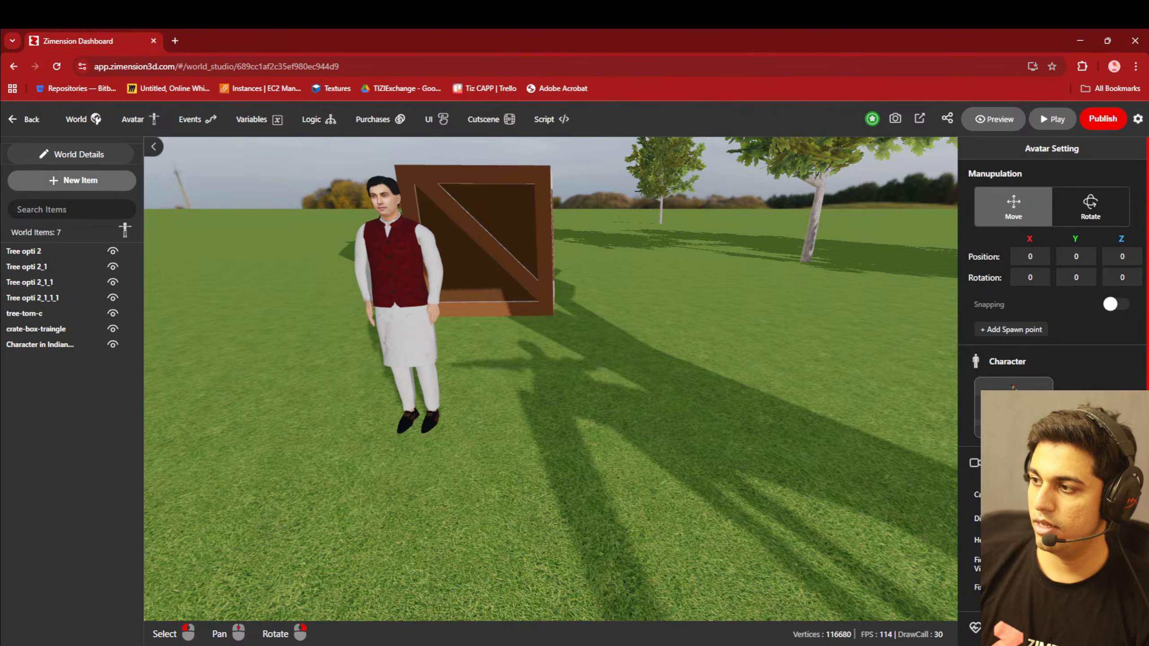
{"action": "left_click", "coordinate": [1013, 404]}
- Look through the personal and library characters and choose Indian Man in Kurta as the avatar's character
{"action": "scroll", "coordinate": [541, 367], "scroll_direction": "down", "scroll_amount": 5}
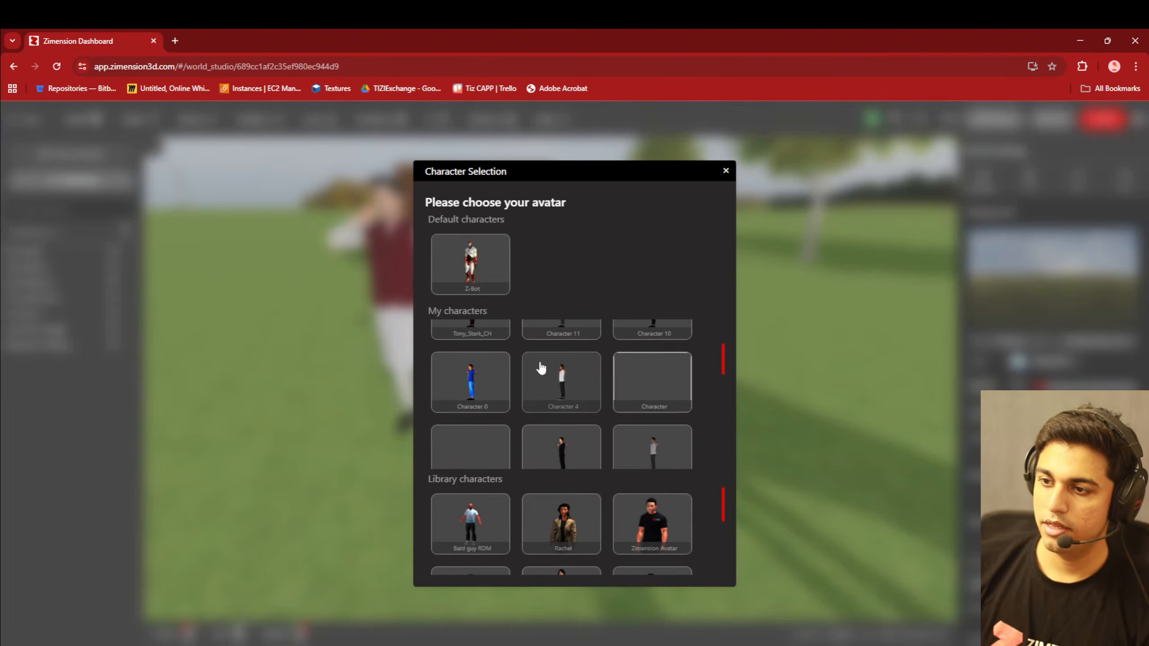
{"action": "scroll", "coordinate": [618, 382], "scroll_direction": "down", "scroll_amount": 5}
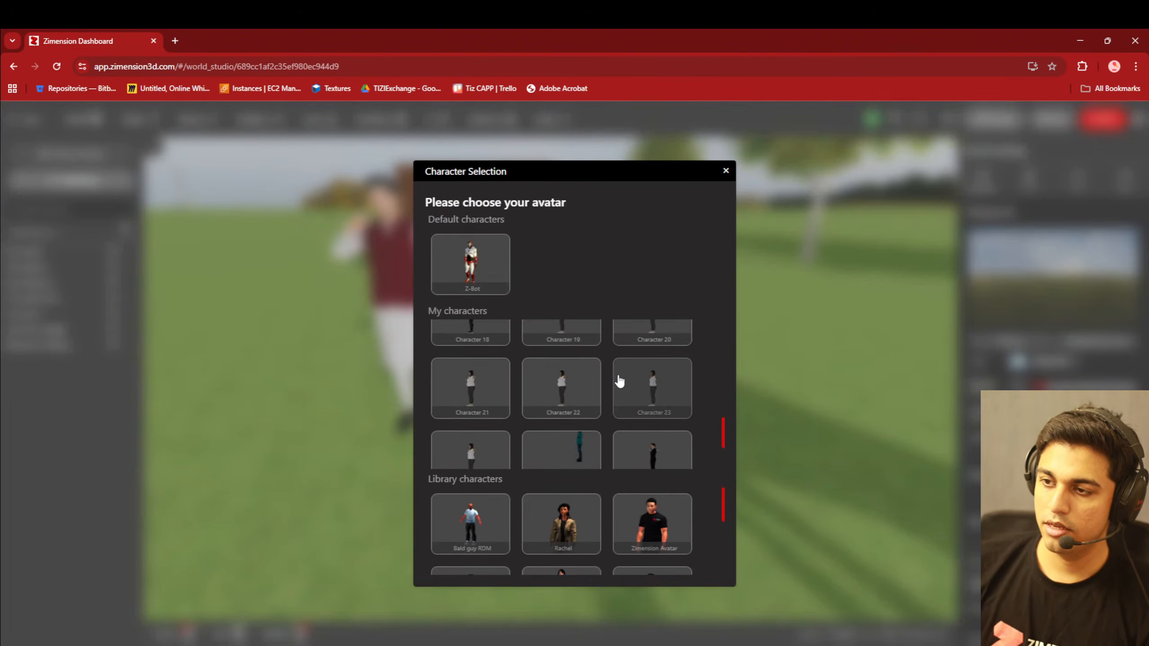
{"action": "scroll", "coordinate": [566, 414], "scroll_direction": "up", "scroll_amount": 10}
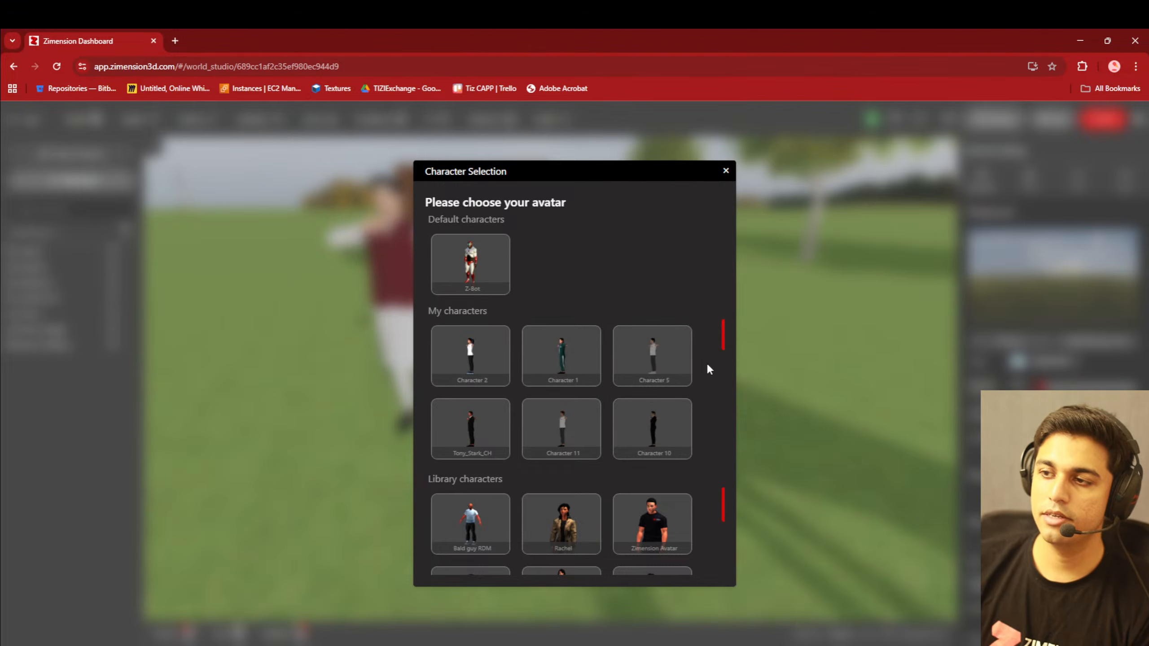
{"action": "scroll", "coordinate": [709, 407], "scroll_direction": "down", "scroll_amount": 3}
{"action": "scroll", "coordinate": [710, 488], "scroll_direction": "down", "scroll_amount": 5}
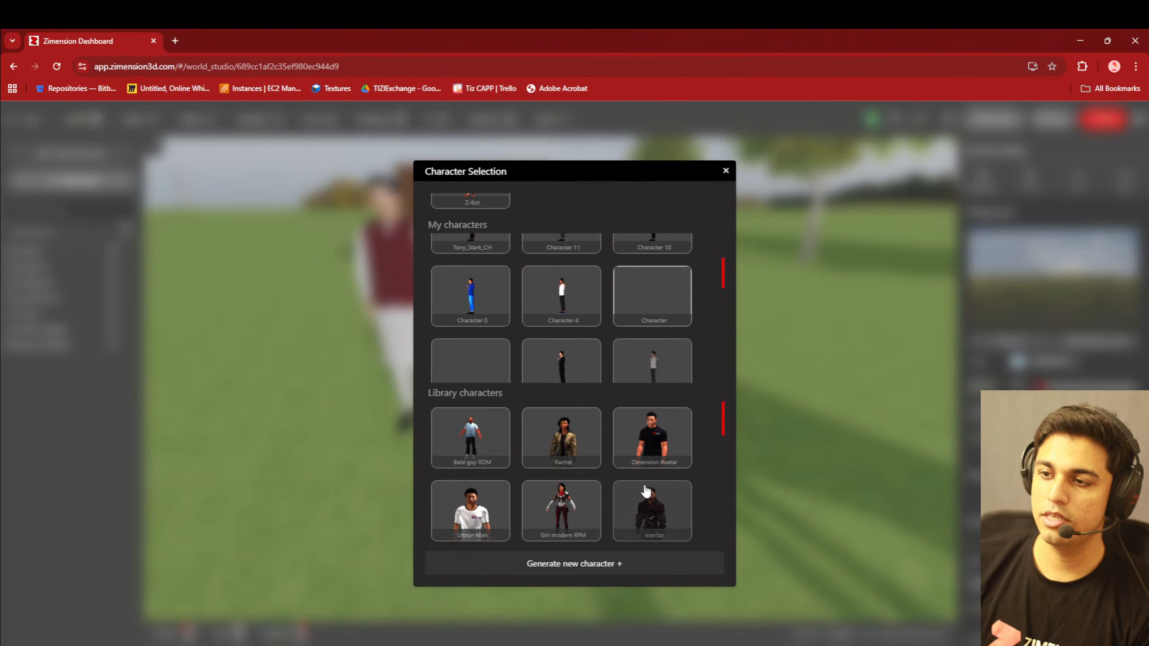
{"action": "scroll", "coordinate": [588, 489], "scroll_direction": "down", "scroll_amount": 2}
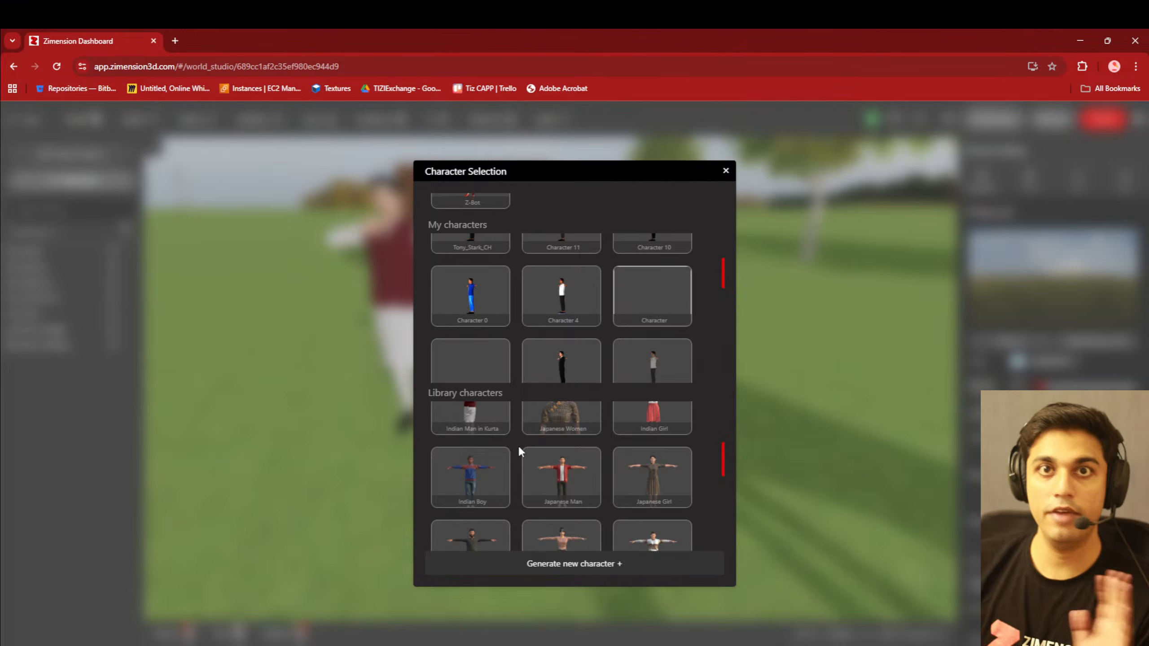
{"action": "scroll", "coordinate": [538, 447], "scroll_direction": "down", "scroll_amount": 3}
{"action": "scroll", "coordinate": [557, 450], "scroll_direction": "up", "scroll_amount": 3}
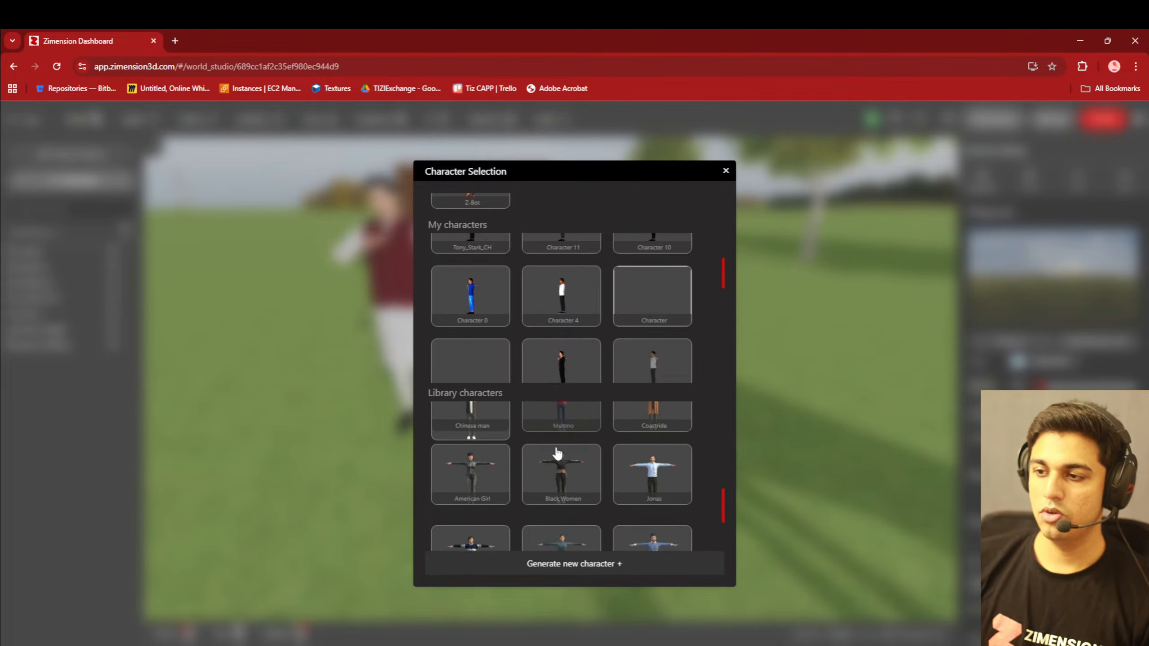
{"action": "scroll", "coordinate": [557, 453], "scroll_direction": "down", "scroll_amount": 2}
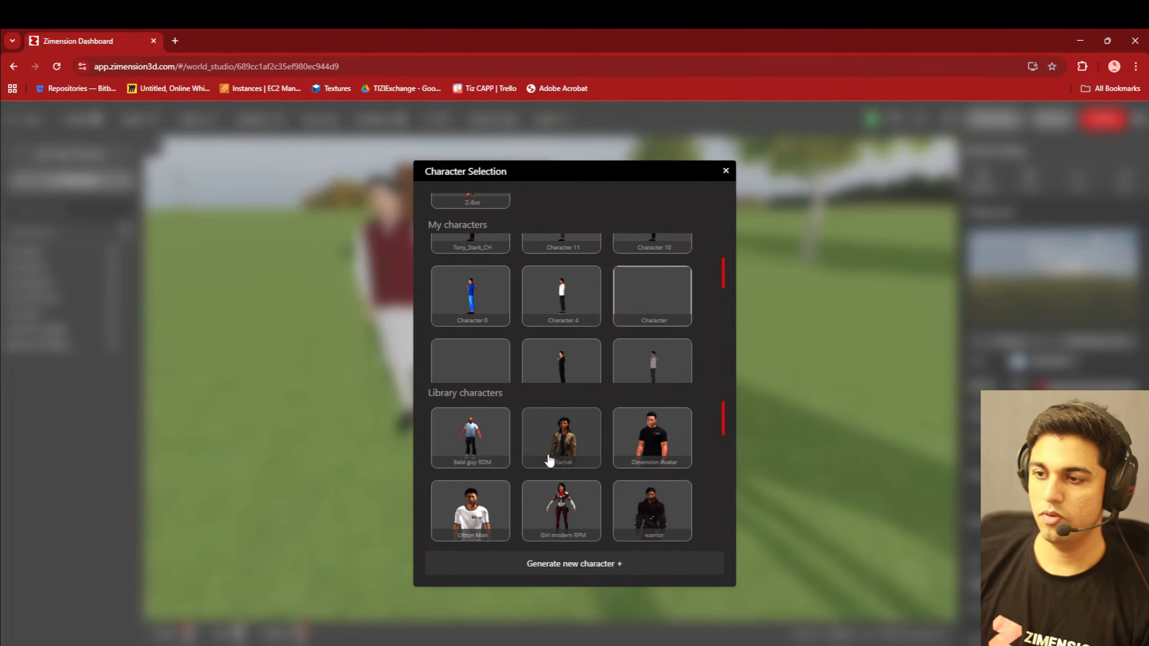
{"action": "scroll", "coordinate": [516, 462], "scroll_direction": "up", "scroll_amount": 3}
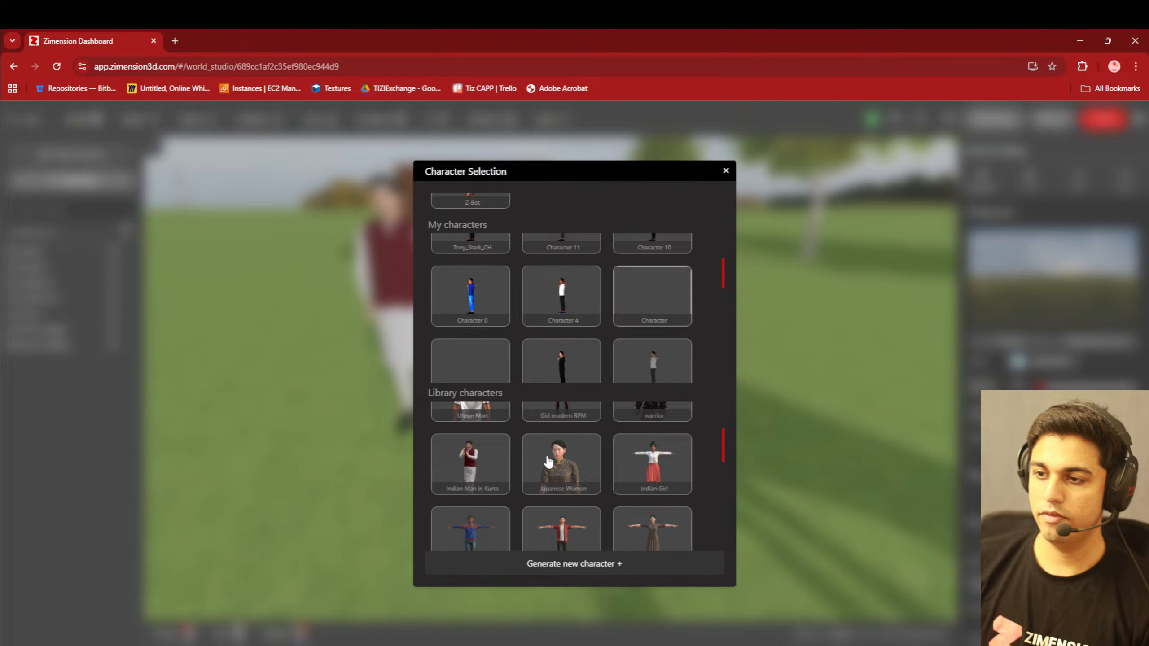
{"action": "left_click", "coordinate": [478, 464]}
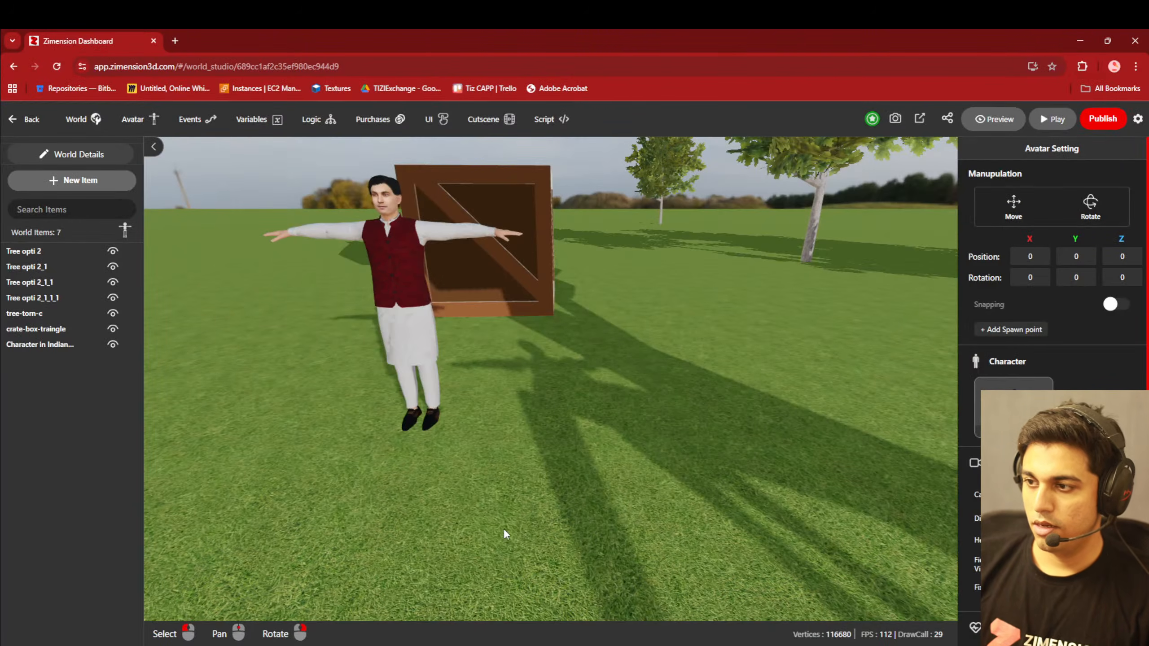
- Select the kurta character standing near the crate and switch its manipulation mode to Move
{"action": "right_click_drag", "start_coordinate": [492, 454], "coordinate": [440, 470]}
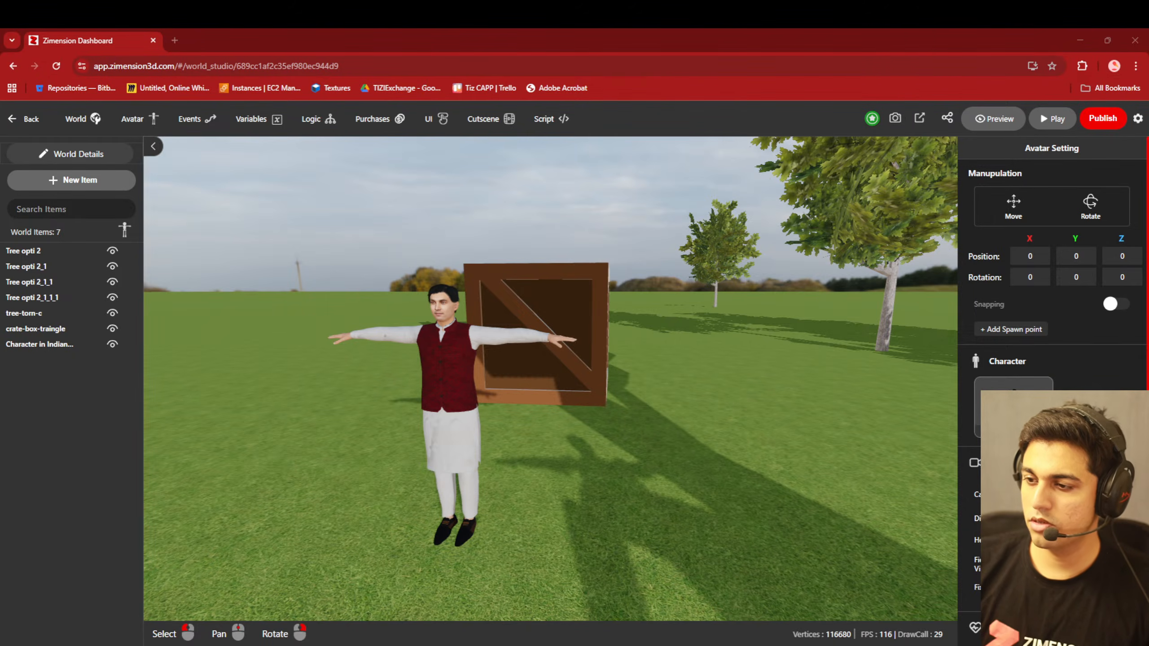
{"action": "right_click_drag", "start_coordinate": [506, 500], "coordinate": [487, 486]}
{"action": "scroll", "coordinate": [488, 499], "scroll_direction": "down", "scroll_amount": 4}
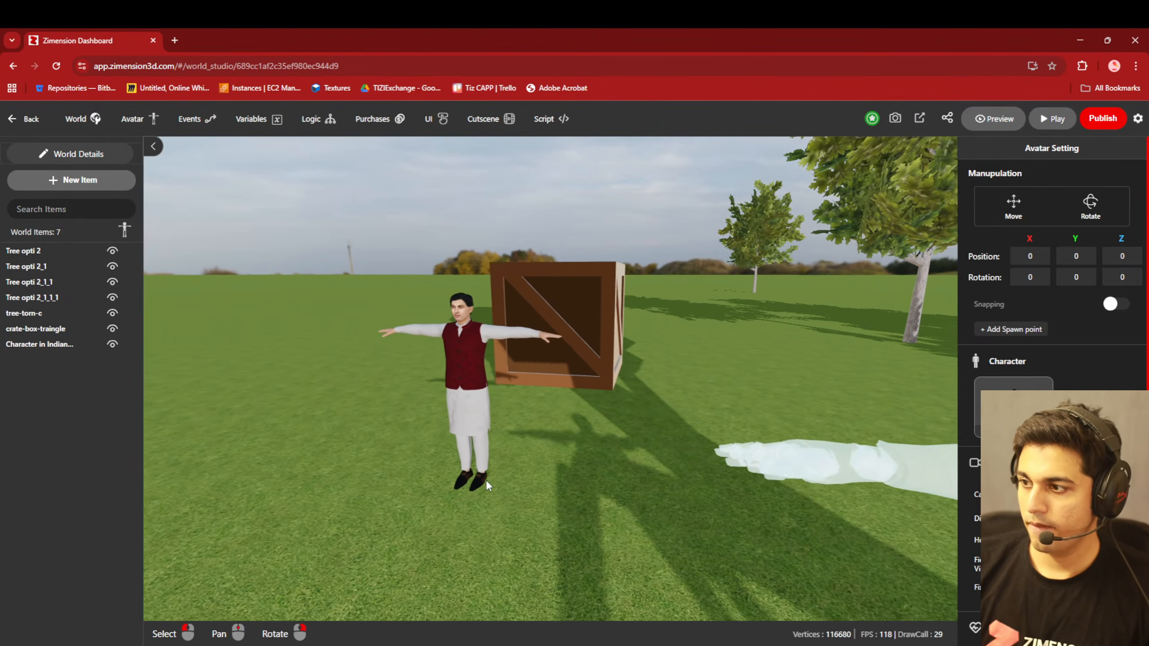
{"action": "scroll", "coordinate": [487, 481], "scroll_direction": "down", "scroll_amount": 5}
{"action": "left_click", "coordinate": [503, 408]}
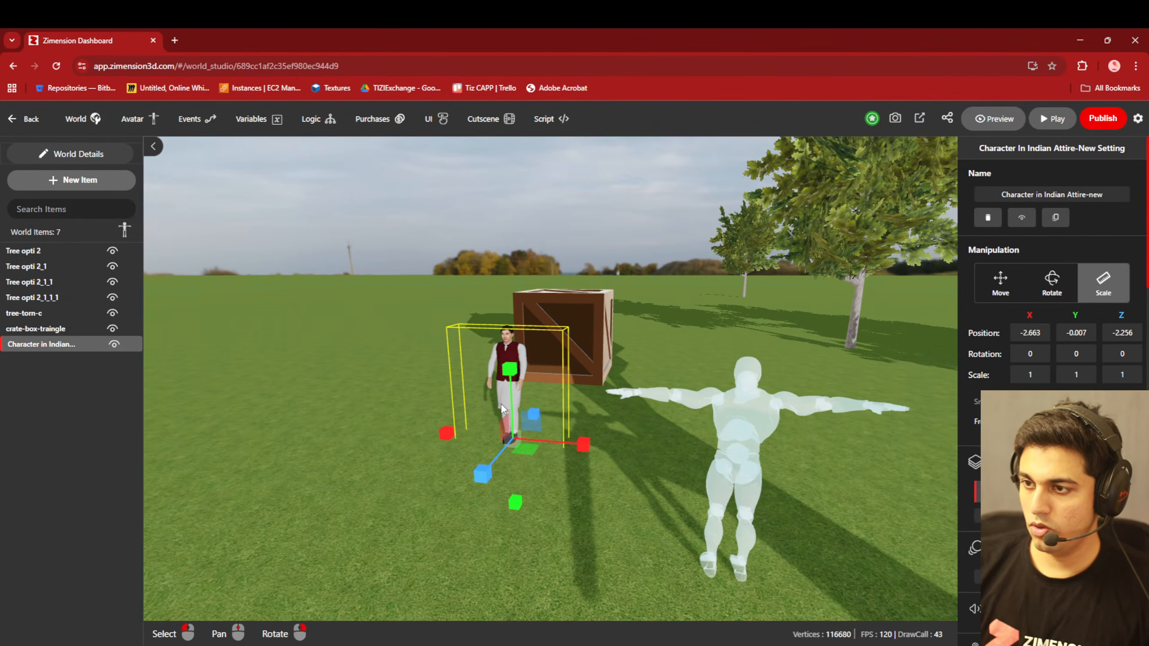
{"action": "scroll", "coordinate": [543, 520], "scroll_direction": "up", "scroll_amount": 5}
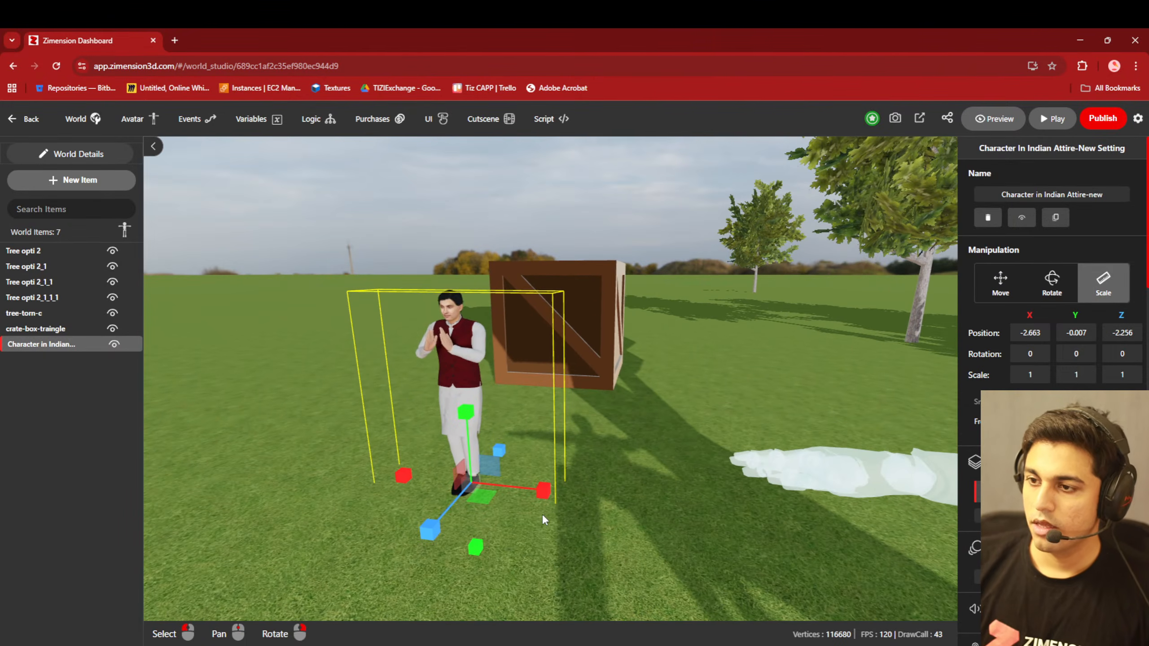
{"action": "left_click", "coordinate": [999, 283]}
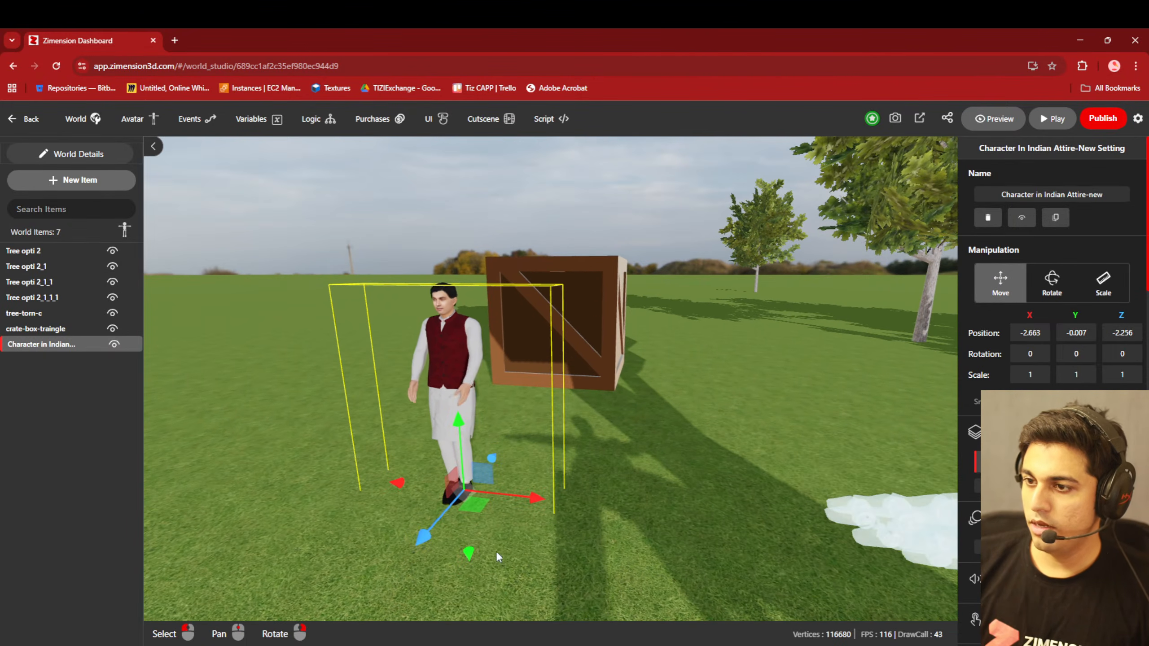
- Enable interaction on the kurta character with the text "Talk to me" and the trigger event "talk"
{"action": "right_click_drag", "start_coordinate": [321, 566], "coordinate": [320, 550]}
{"action": "middle_click_drag", "start_coordinate": [537, 543], "coordinate": [805, 431]}
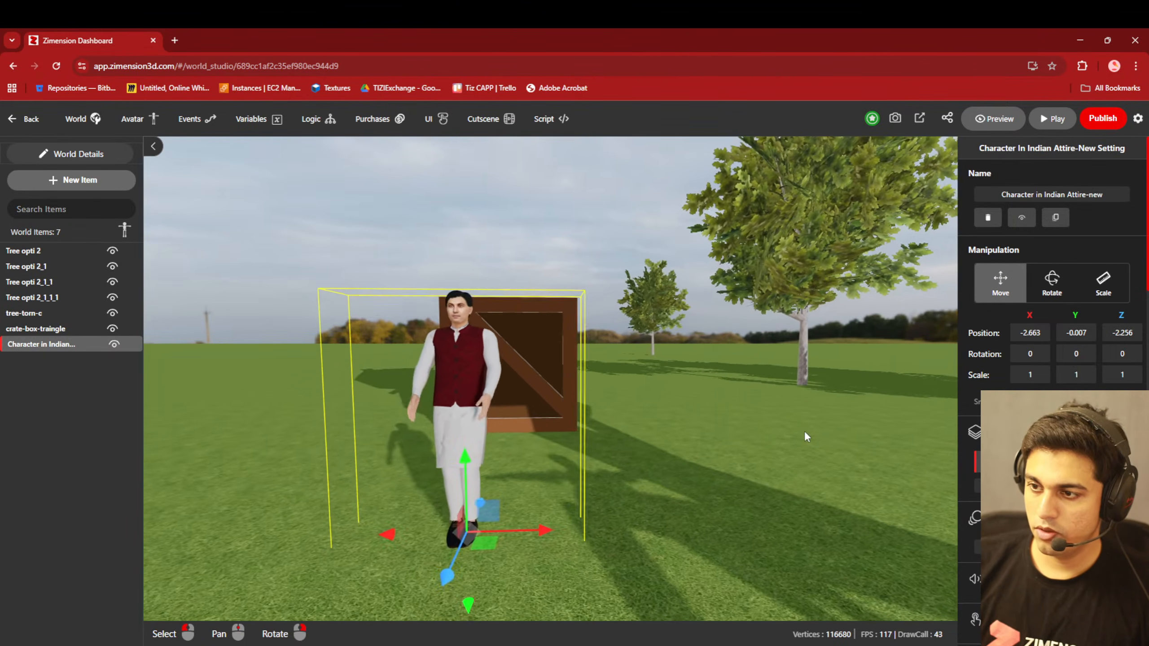
{"action": "right_click_drag", "start_coordinate": [804, 435], "coordinate": [641, 540]}
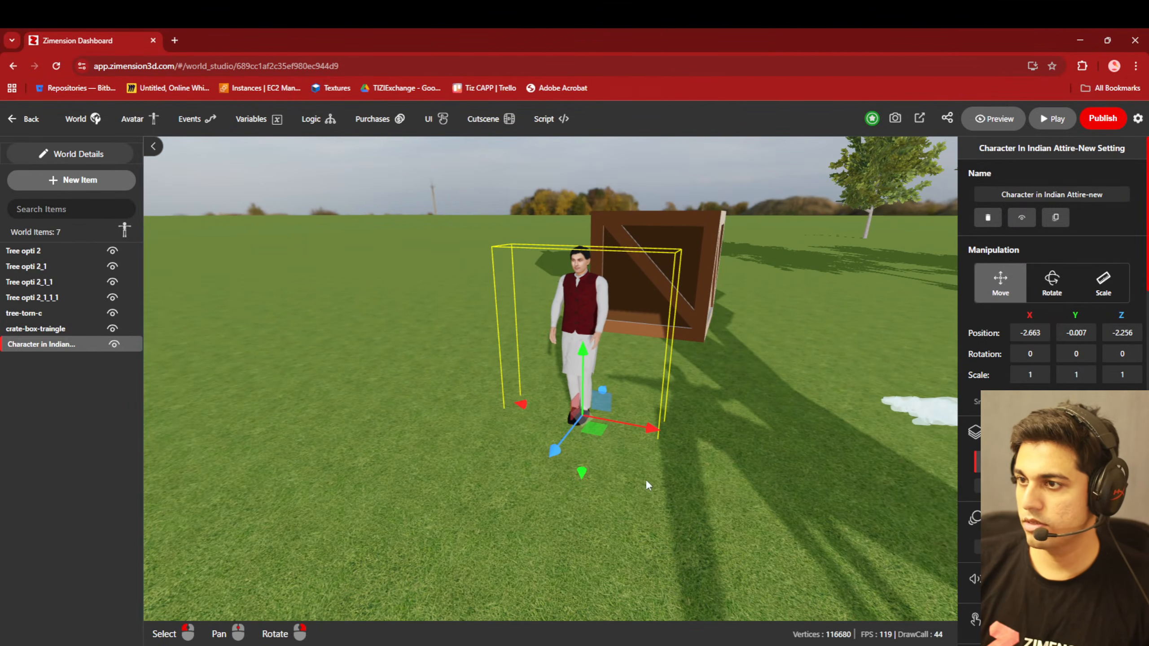
{"action": "scroll", "coordinate": [1051, 317], "scroll_direction": "down", "scroll_amount": 4}
{"action": "scroll", "coordinate": [1051, 316], "scroll_direction": "down", "scroll_amount": 1}
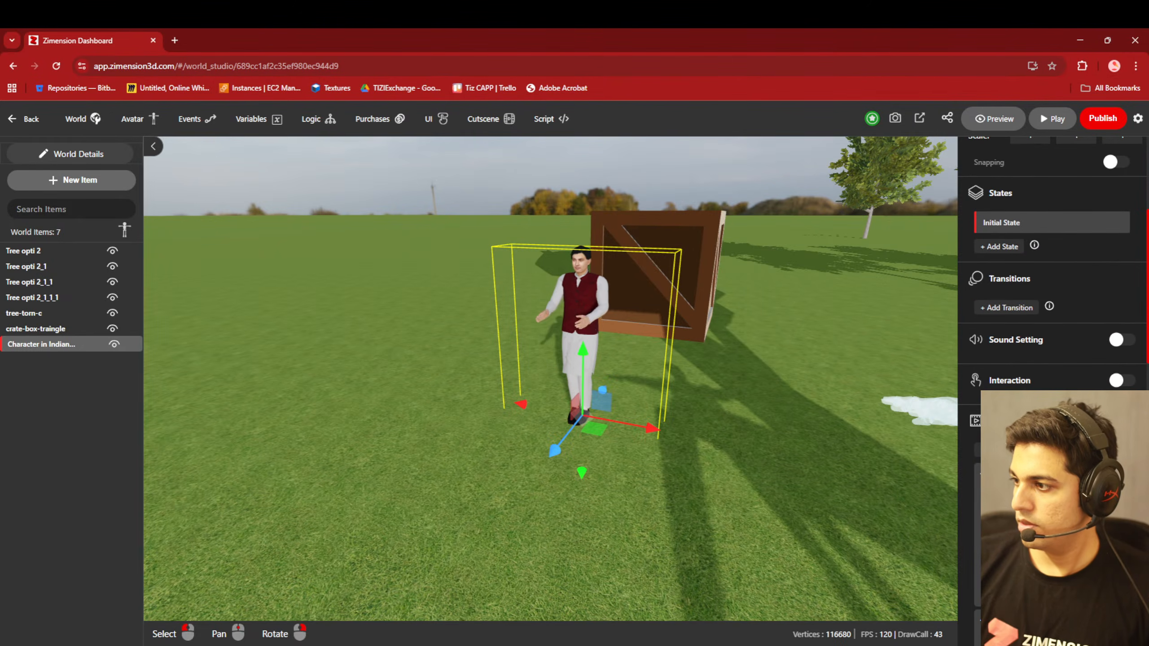
{"action": "scroll", "coordinate": [1051, 316], "scroll_direction": "down", "scroll_amount": 3}
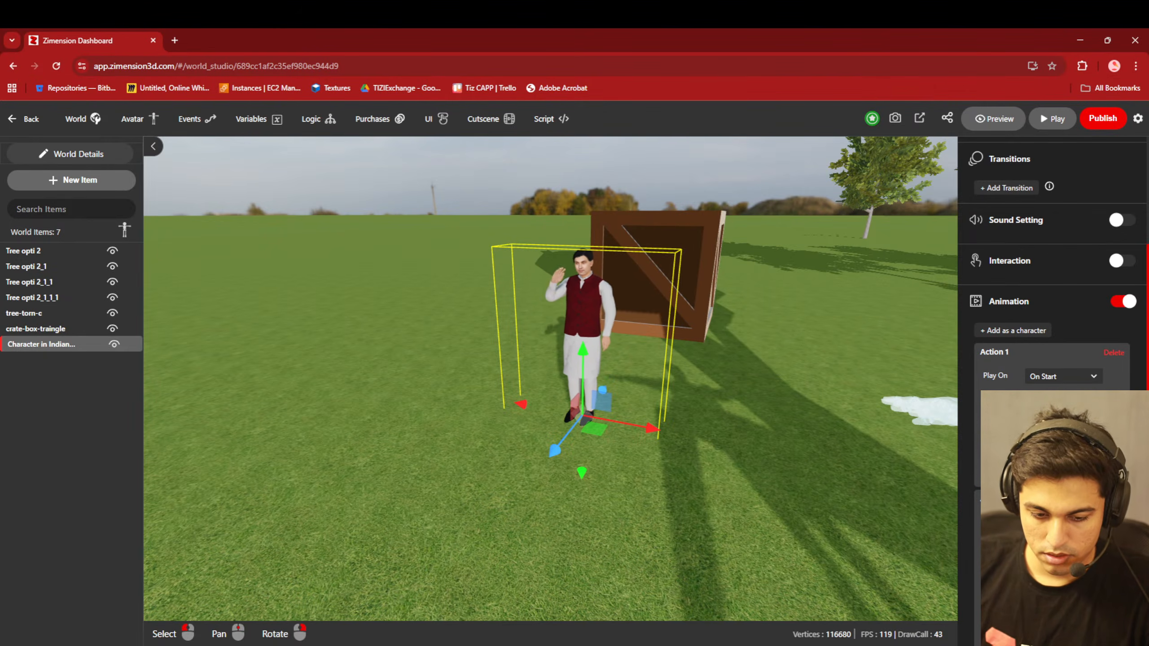
{"action": "scroll", "coordinate": [1053, 271], "scroll_direction": "down", "scroll_amount": 1}
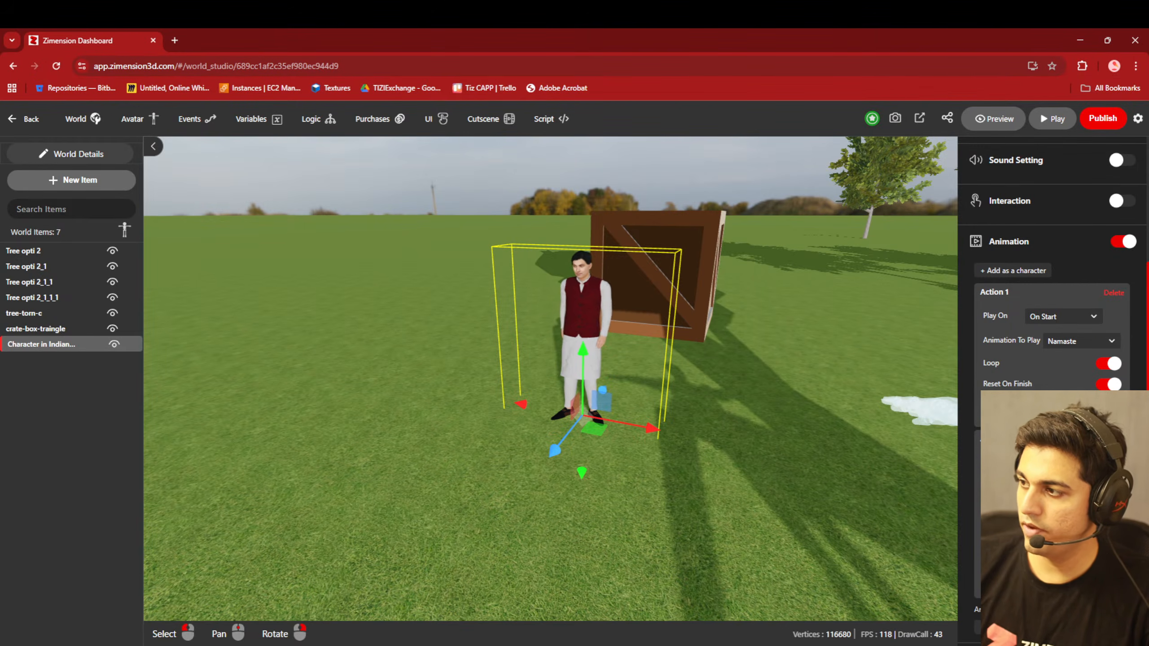
{"action": "scroll", "coordinate": [1049, 272], "scroll_direction": "up", "scroll_amount": 3}
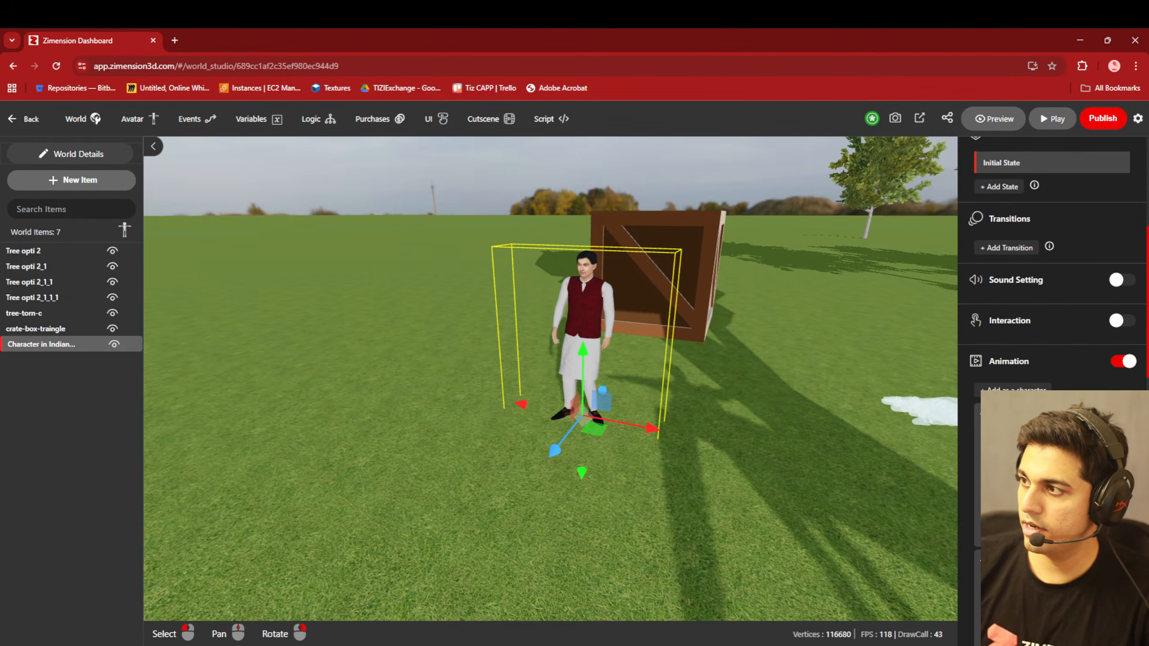
{"action": "left_click", "coordinate": [1123, 321]}
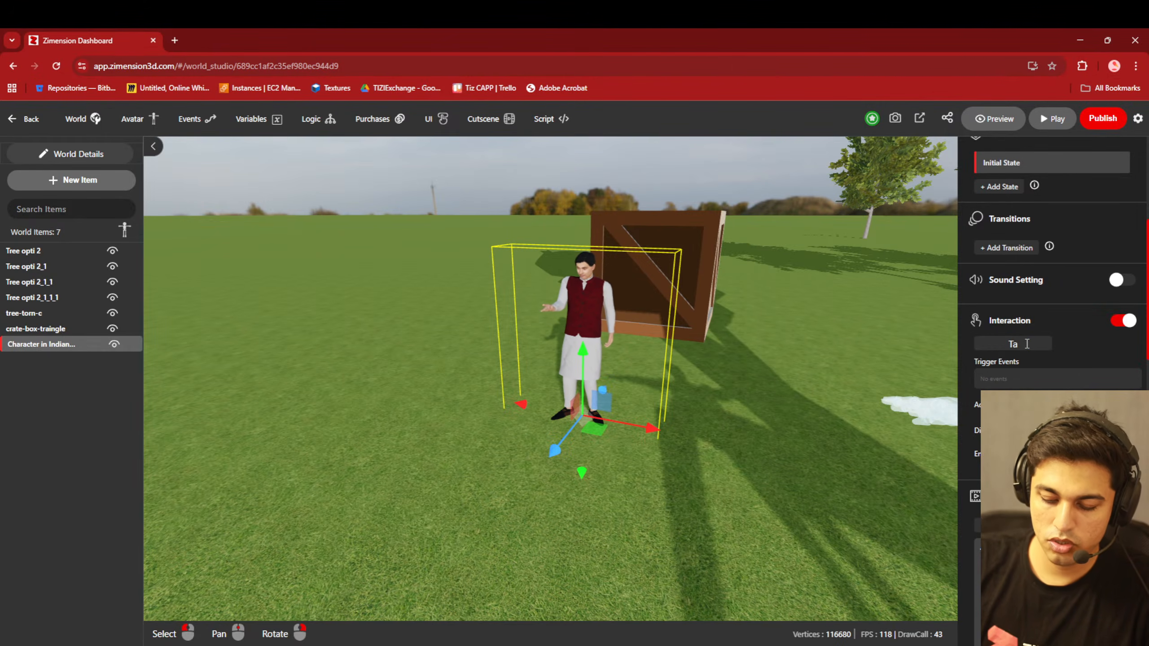
{"action": "type", "text": "o me"}
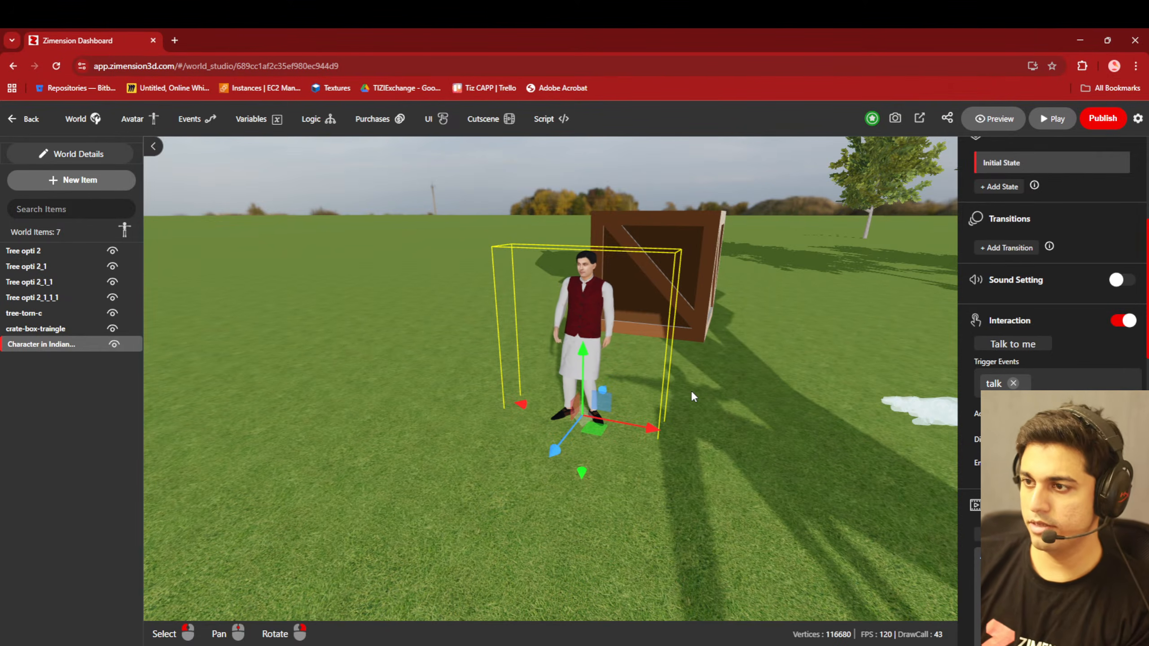
- Open the world's script editor, examine the default onWorldEvent code and close it without edits
{"action": "scroll", "coordinate": [444, 400], "scroll_direction": "down", "scroll_amount": 2}
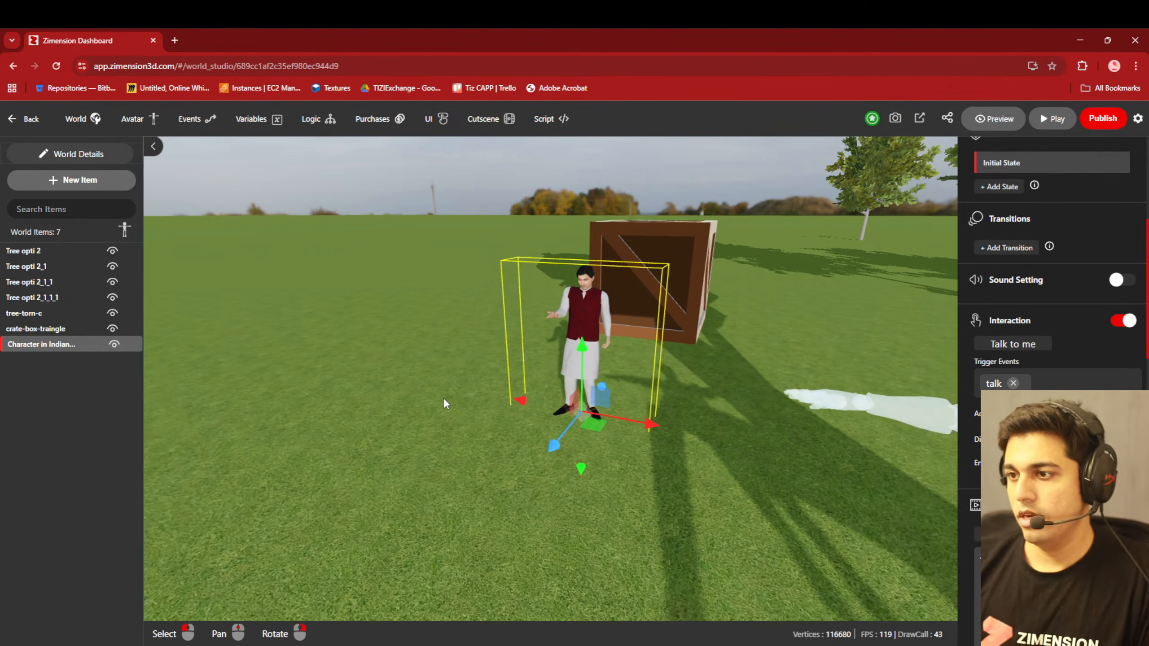
{"action": "right_click_drag", "start_coordinate": [444, 491], "coordinate": [459, 494]}
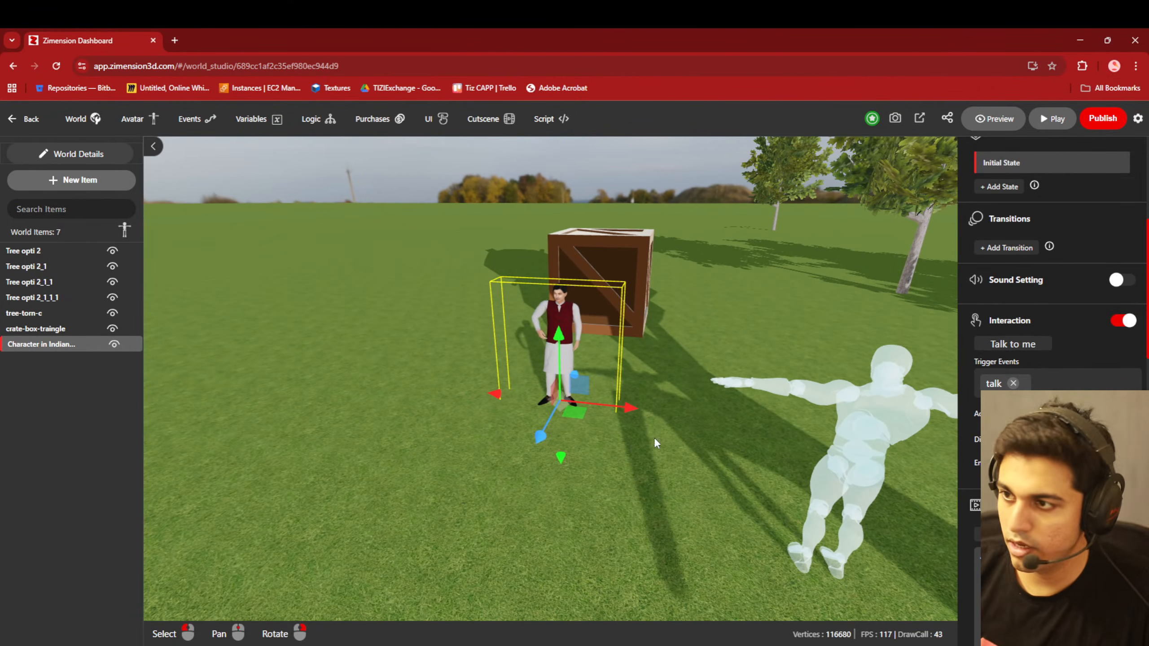
{"action": "scroll", "coordinate": [436, 470], "scroll_direction": "down", "scroll_amount": 3}
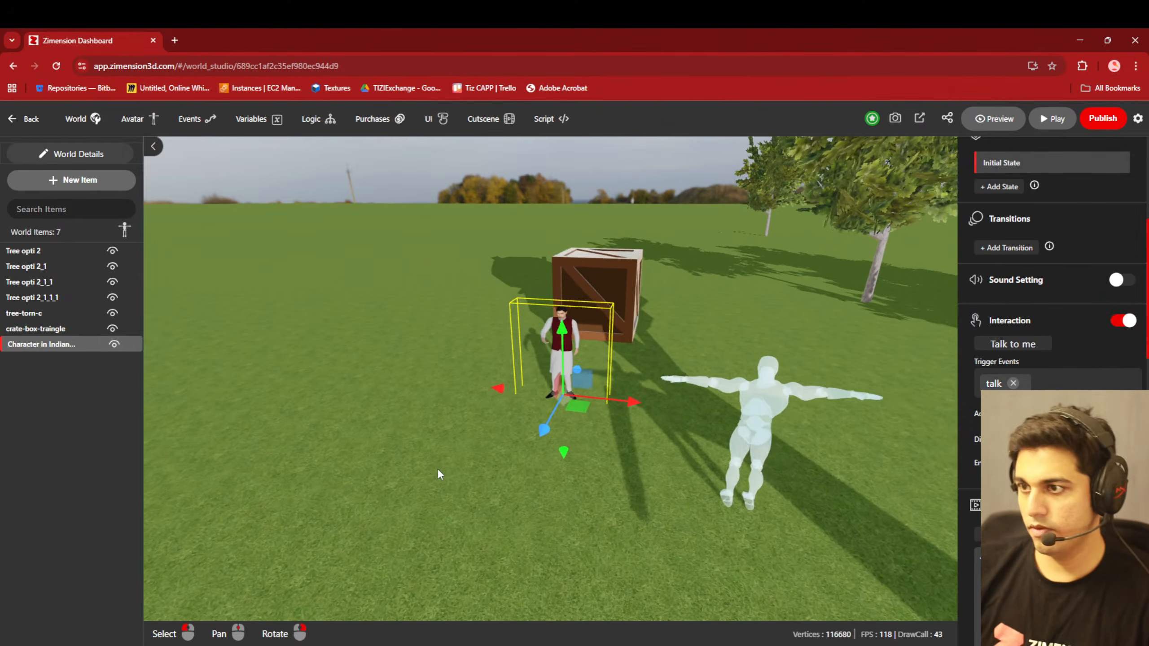
{"action": "right_click_drag", "start_coordinate": [581, 523], "coordinate": [546, 498]}
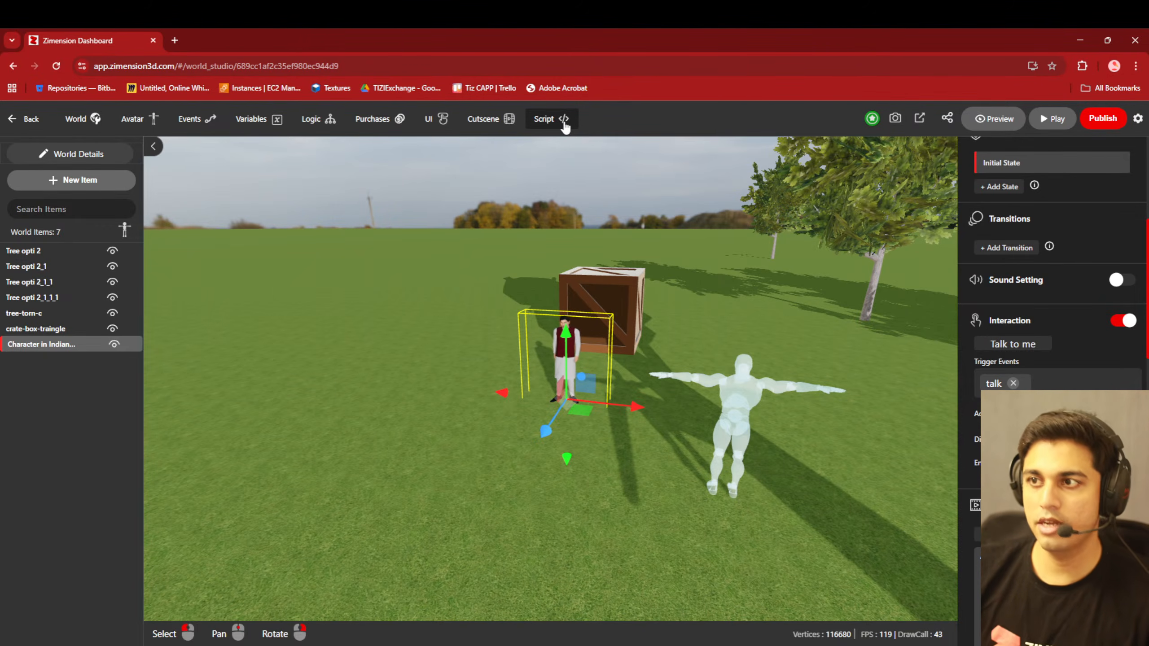
{"action": "left_click", "coordinate": [563, 122]}
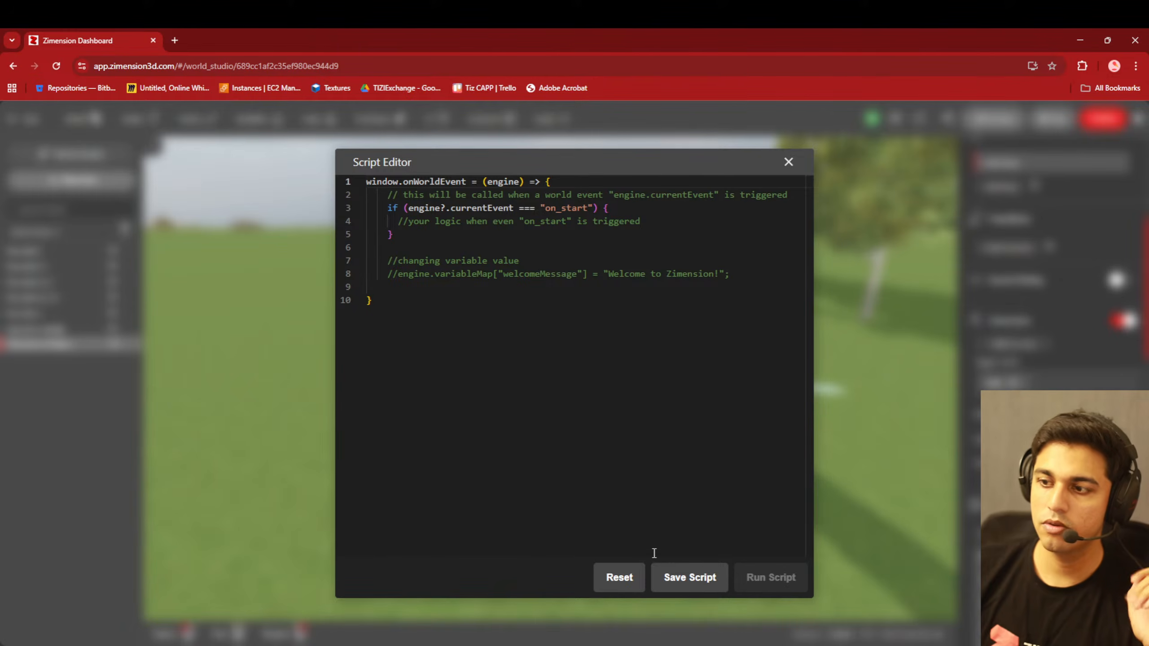
{"action": "left_click", "coordinate": [788, 162]}
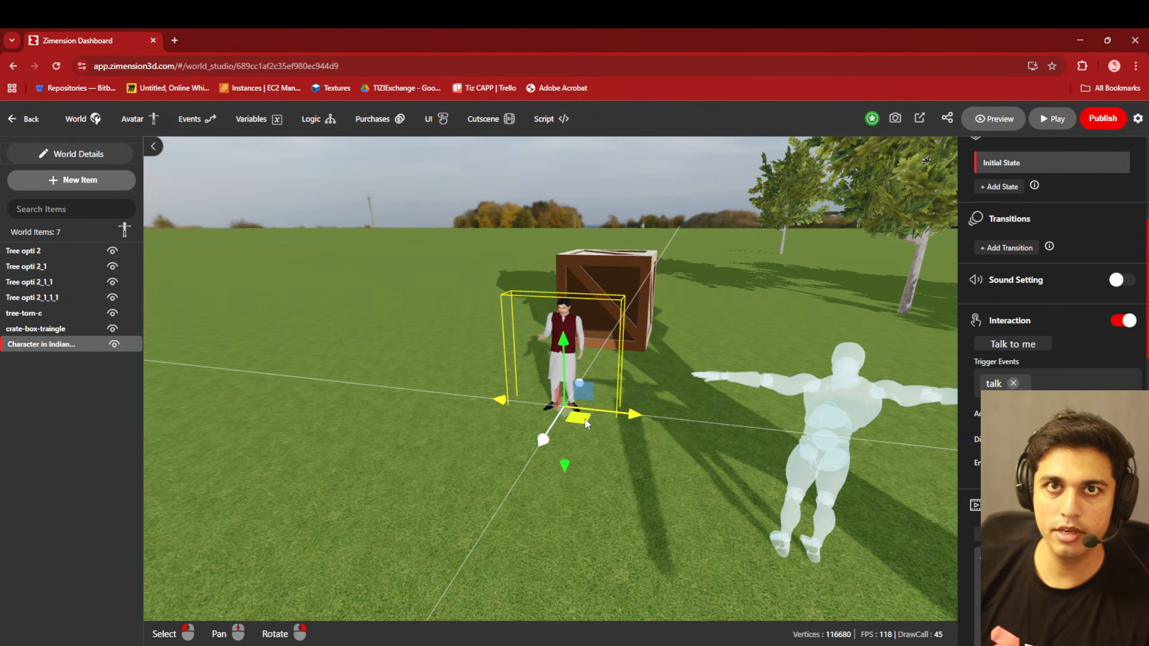
- Move the kurta character across the ground away from the crate, to about X -4.35 and Z -2.91
{"action": "left_click_drag", "start_coordinate": [586, 423], "coordinate": [495, 390]}
{"action": "scroll", "coordinate": [504, 405], "scroll_direction": "up", "scroll_amount": 3}
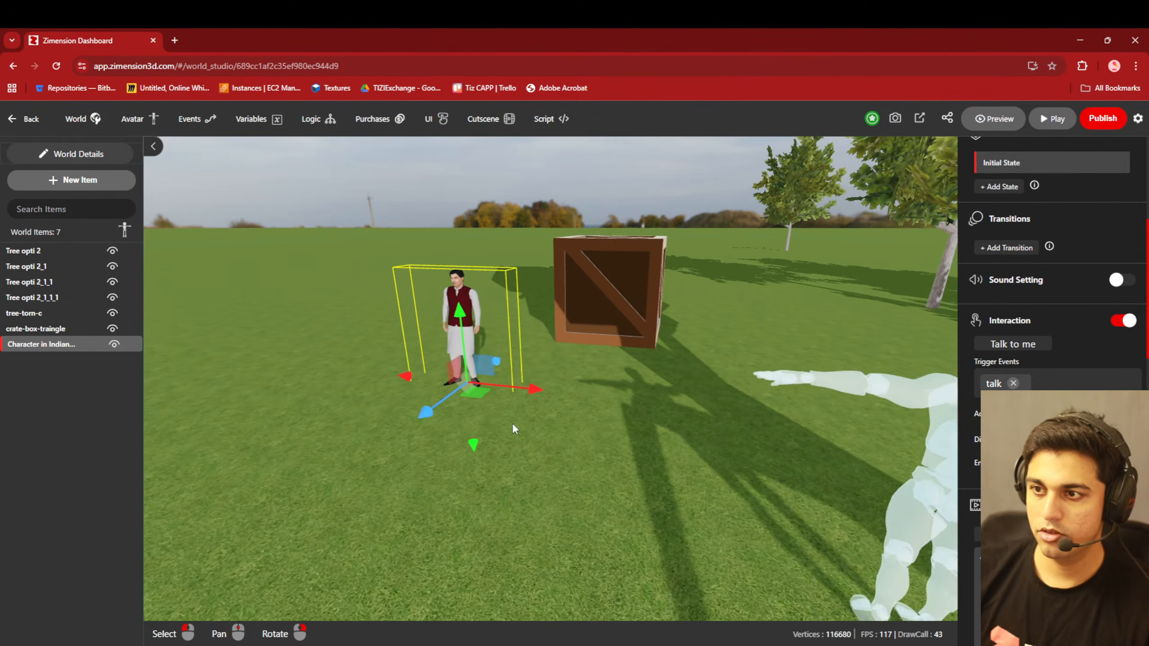
{"action": "scroll", "coordinate": [512, 424], "scroll_direction": "up", "scroll_amount": 4}
{"action": "right_click_drag", "start_coordinate": [491, 456], "coordinate": [445, 448]}
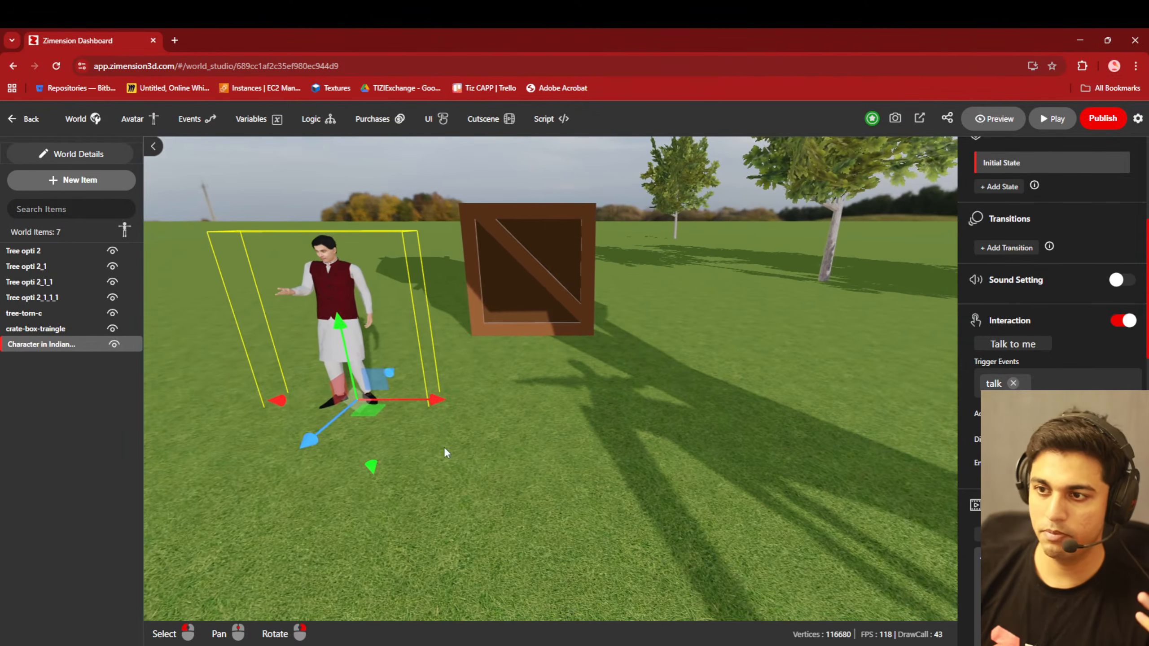
{"action": "middle_click_drag", "start_coordinate": [444, 448], "coordinate": [657, 447]}
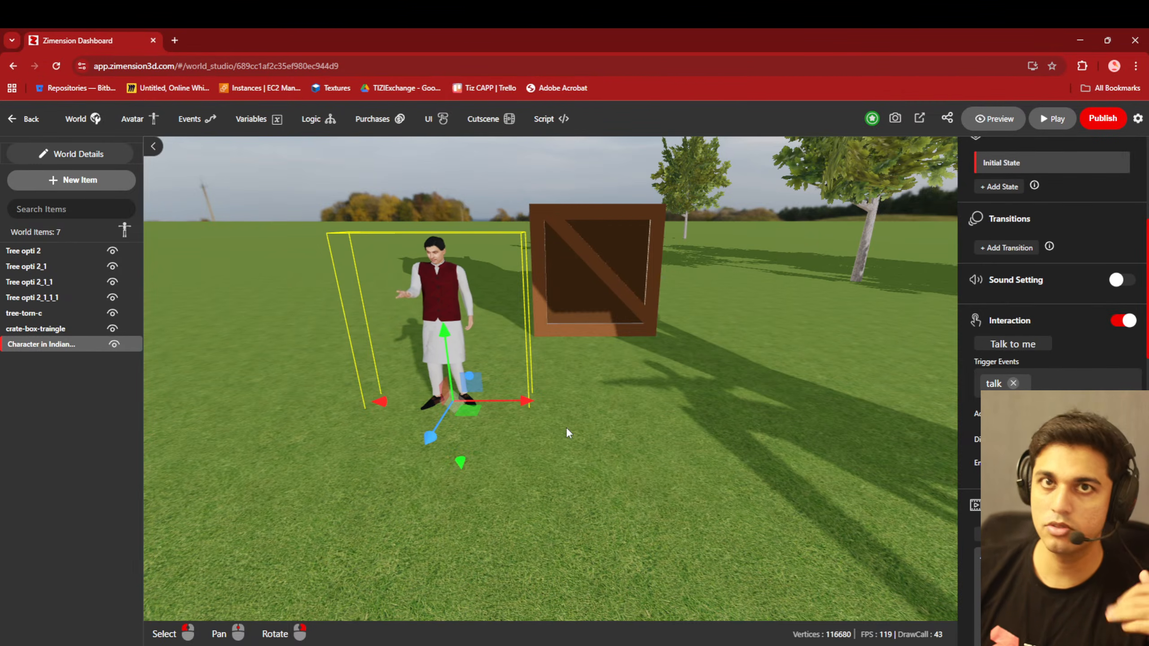
- Open the kurta character's item script, examine its load, render and event functions, and close the editor
{"action": "scroll", "coordinate": [1017, 475], "scroll_direction": "down", "scroll_amount": 15}
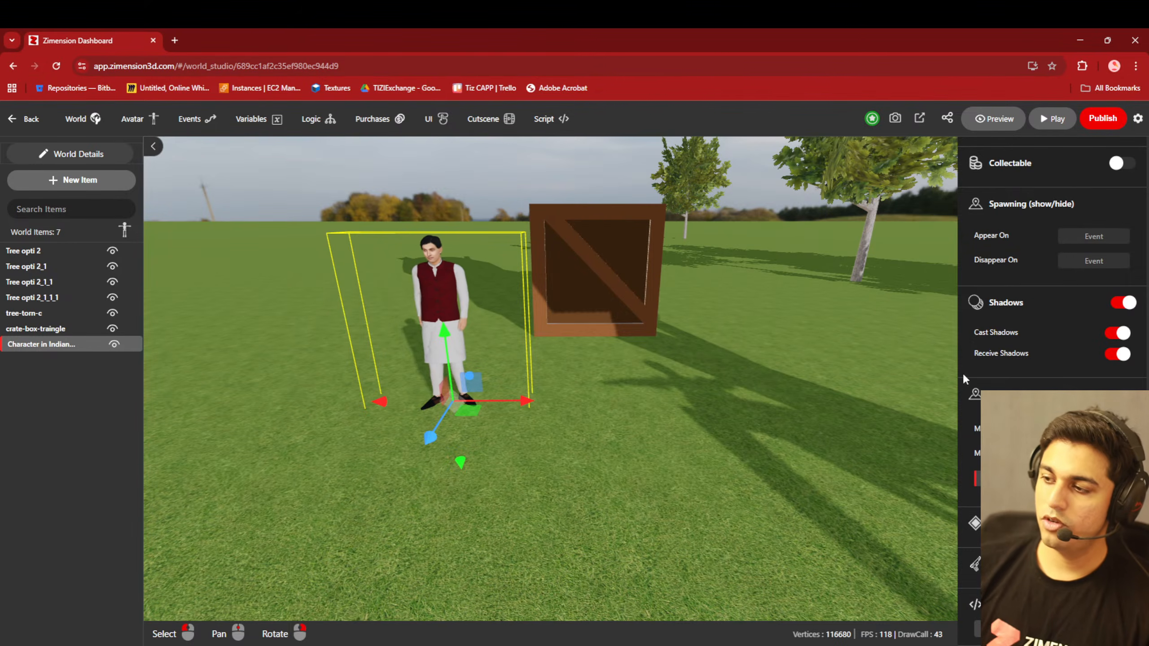
{"action": "left_click", "coordinate": [976, 594]}
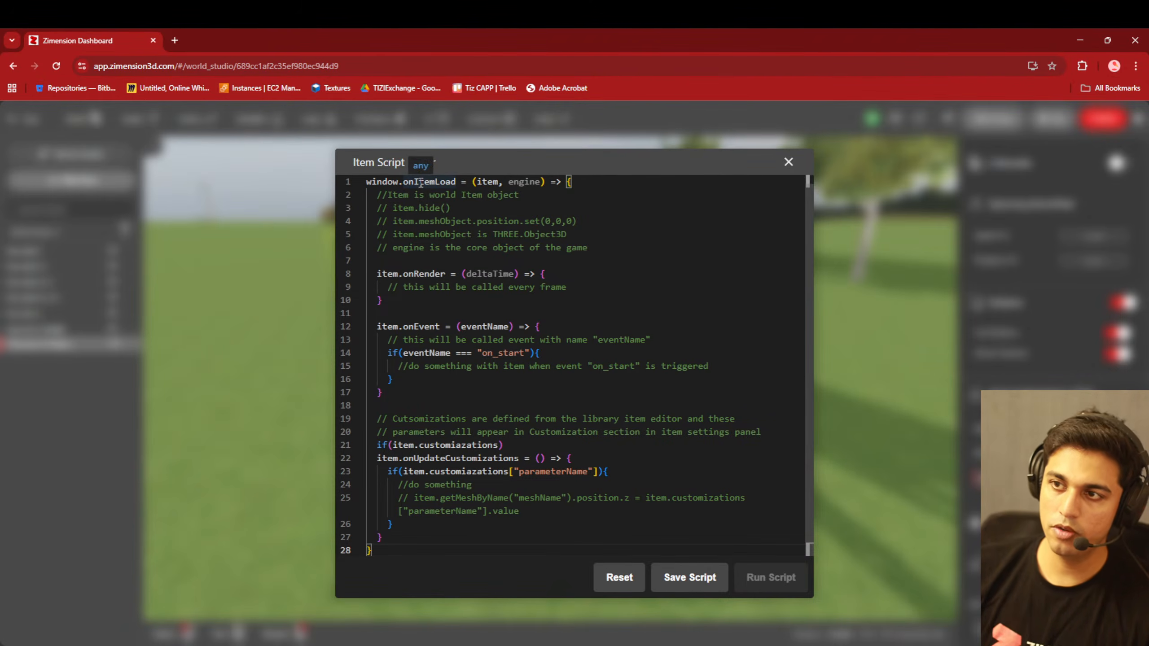
{"action": "mouse_move", "coordinate": [490, 182]}
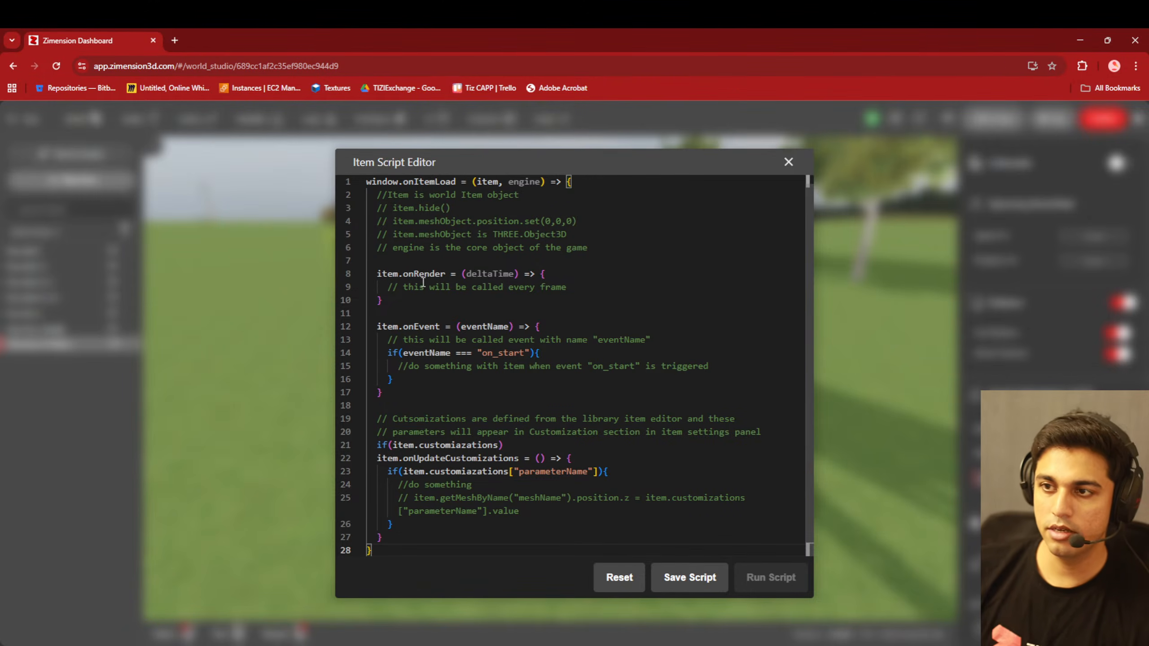
{"action": "mouse_move", "coordinate": [419, 276]}
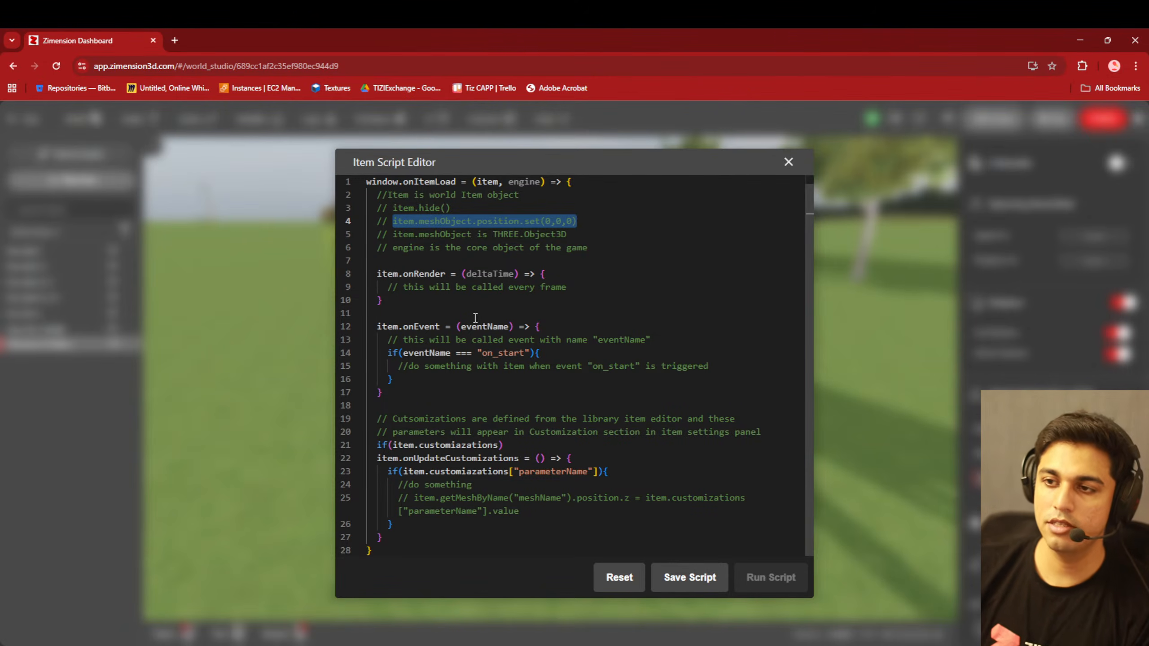
{"action": "left_click", "coordinate": [431, 355]}
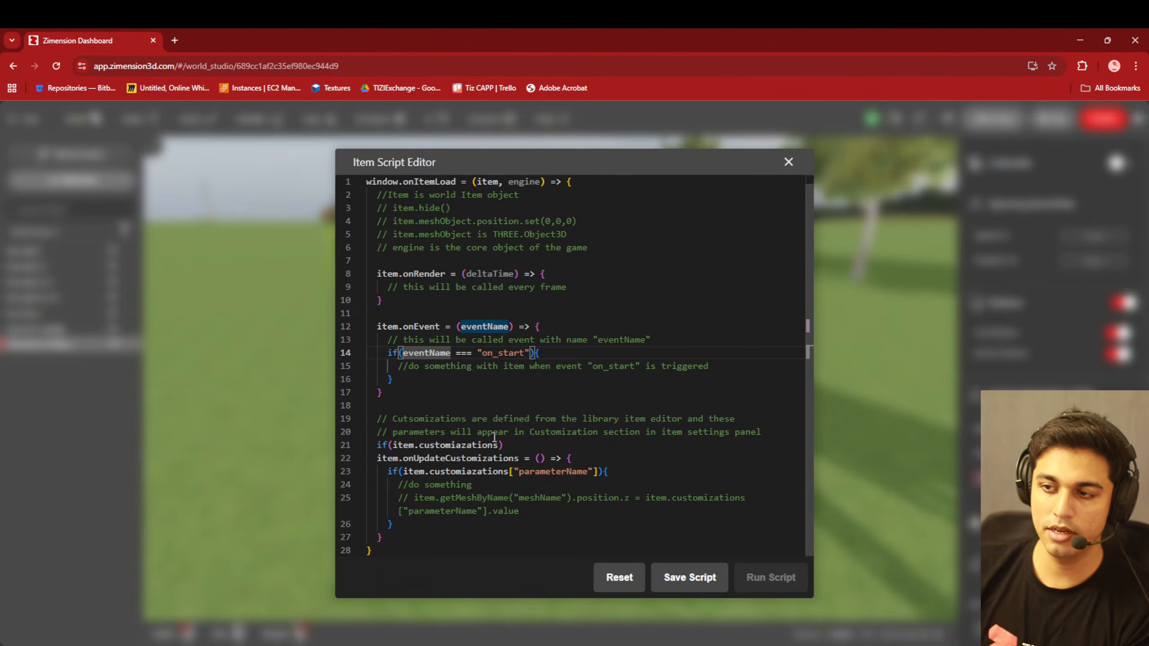
{"action": "left_click", "coordinate": [789, 162]}
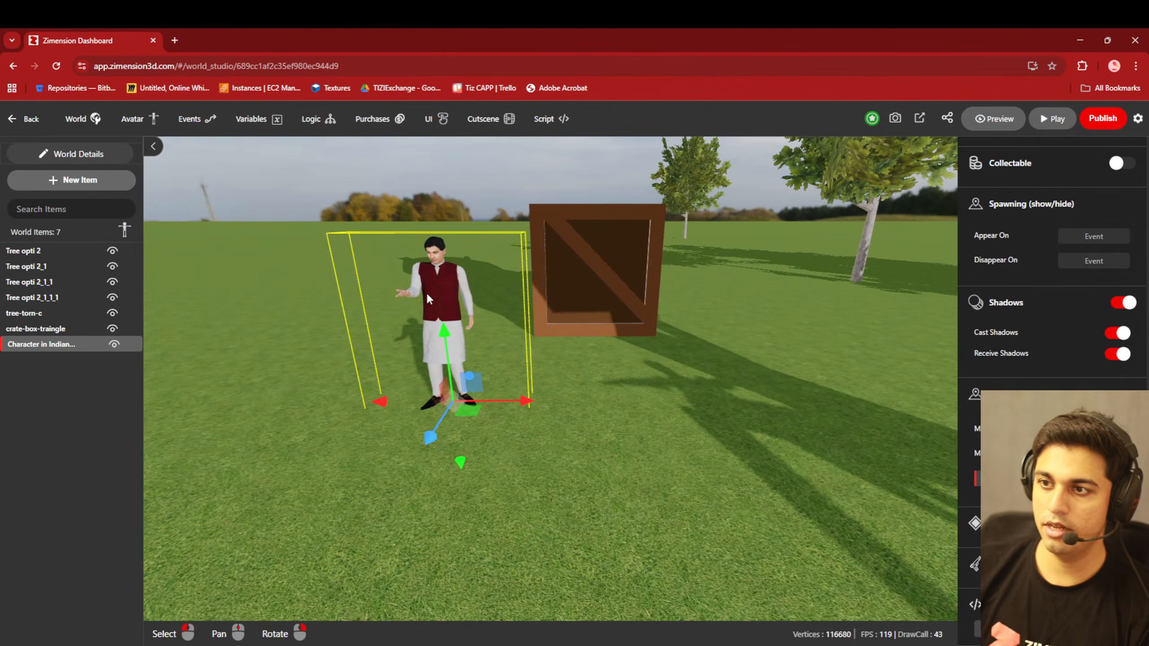
- Select the crate and the kurta character in turn to view each item's own settings
{"action": "left_click", "coordinate": [585, 280]}
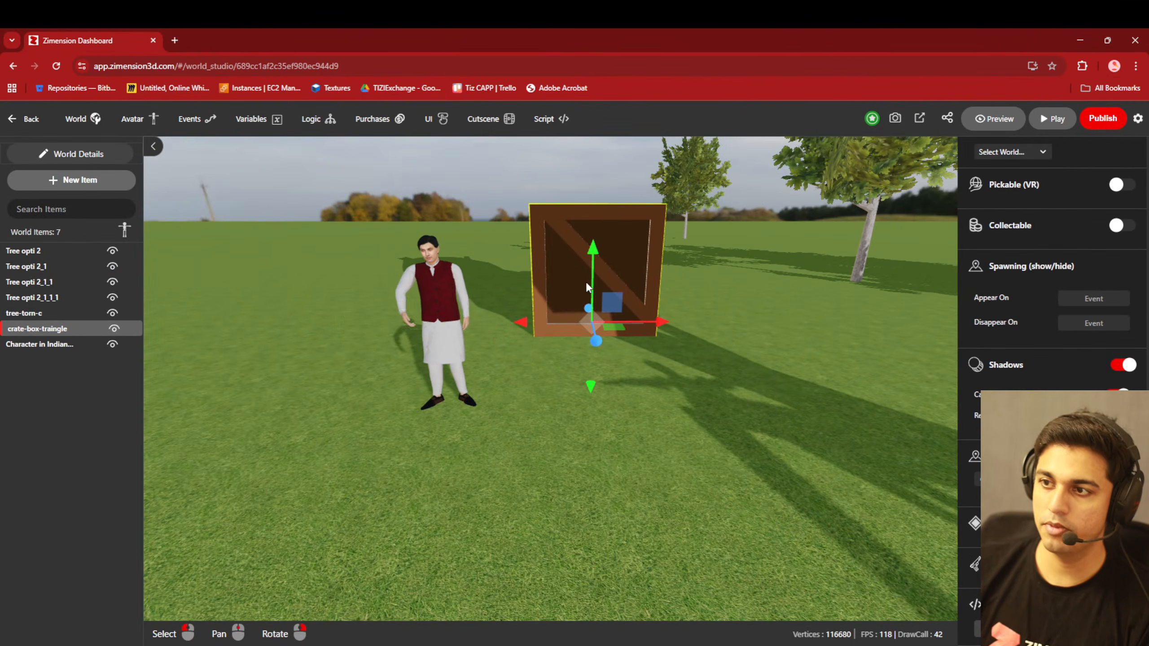
{"action": "left_click", "coordinate": [447, 321]}
{"action": "left_click", "coordinate": [561, 312]}
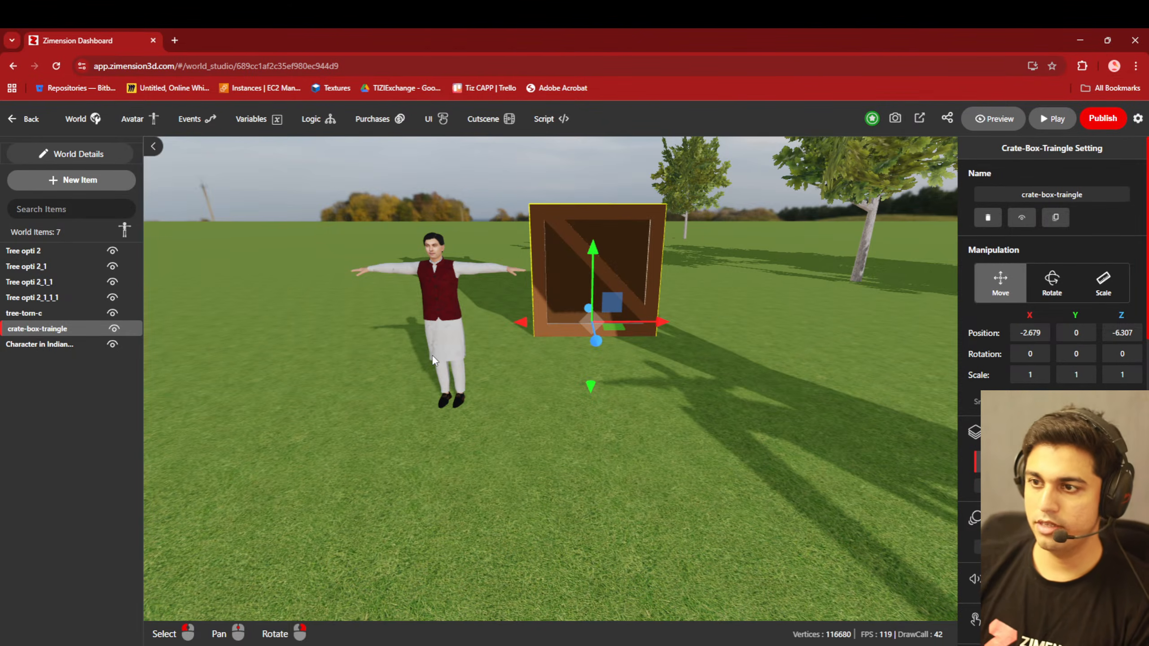
- Add a new state to the kurta character and move the character along Z to 1.331 in that state
{"action": "left_click", "coordinate": [432, 324]}
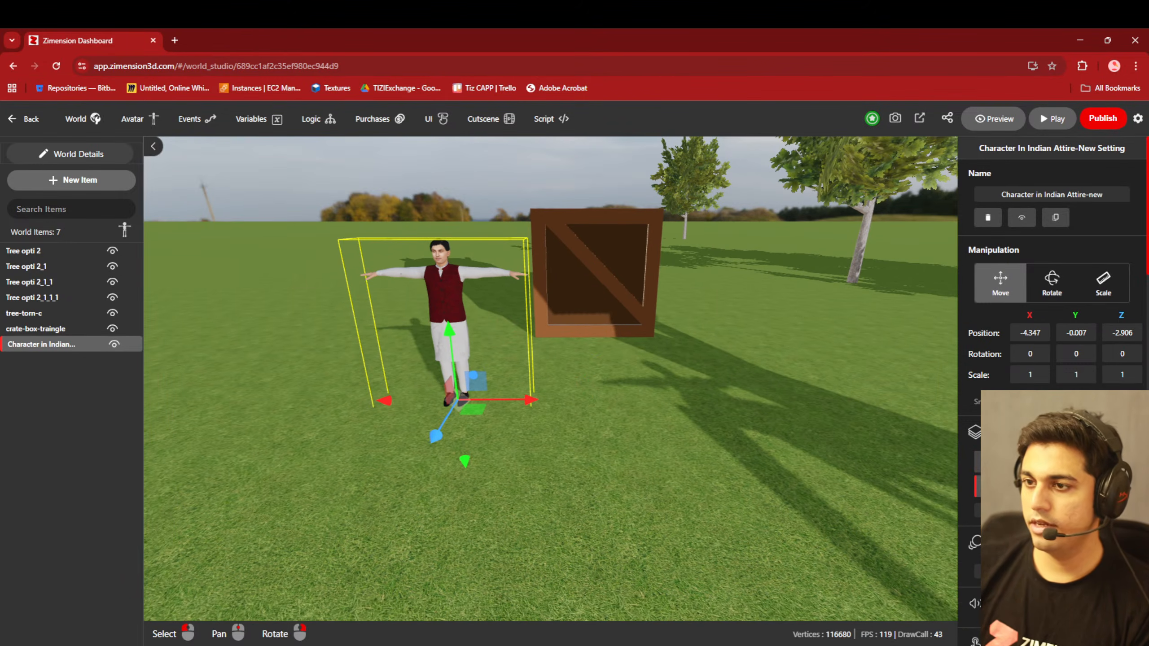
{"action": "scroll", "coordinate": [483, 450], "scroll_direction": "down", "scroll_amount": 4}
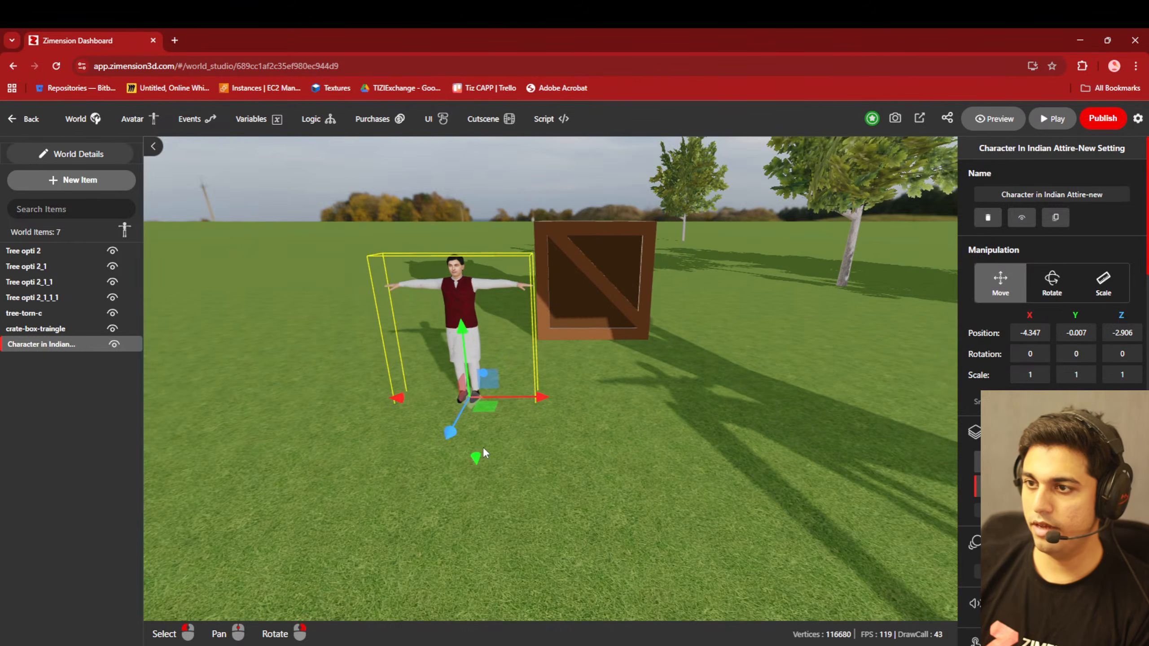
{"action": "middle_click_drag", "start_coordinate": [626, 523], "coordinate": [489, 368]}
{"action": "left_click_drag", "start_coordinate": [424, 358], "coordinate": [282, 592]}
{"action": "scroll", "coordinate": [315, 558], "scroll_direction": "down", "scroll_amount": 3}
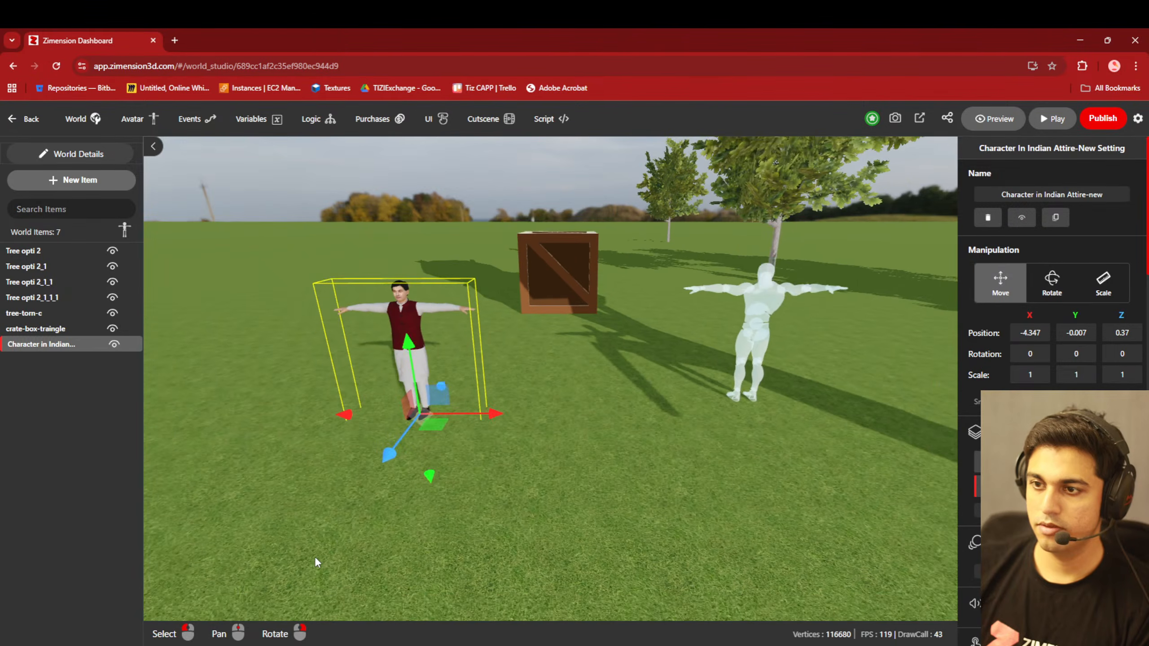
{"action": "left_click_drag", "start_coordinate": [392, 466], "coordinate": [362, 521]}
{"action": "scroll", "coordinate": [583, 461], "scroll_direction": "down", "scroll_amount": 3}
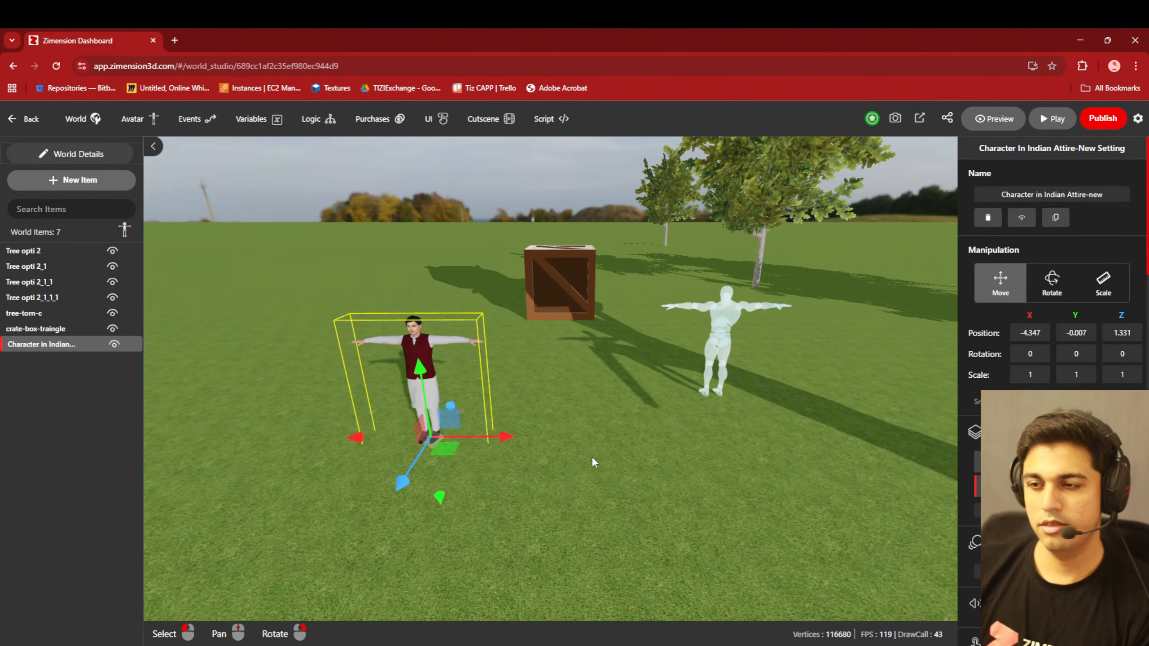
- Add a transition to the kurta character that plays On Start, with a linear Initial State step lasting 2 seconds
{"action": "scroll", "coordinate": [1054, 271], "scroll_direction": "down", "scroll_amount": 7}
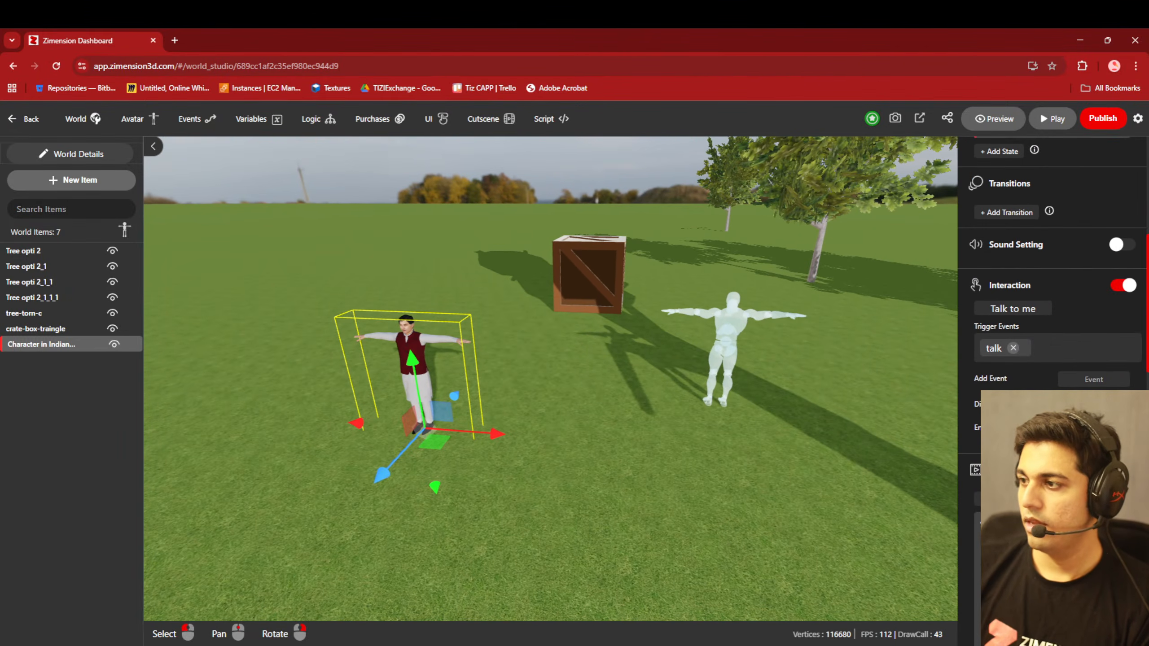
{"action": "scroll", "coordinate": [1052, 384], "scroll_direction": "up", "scroll_amount": 1}
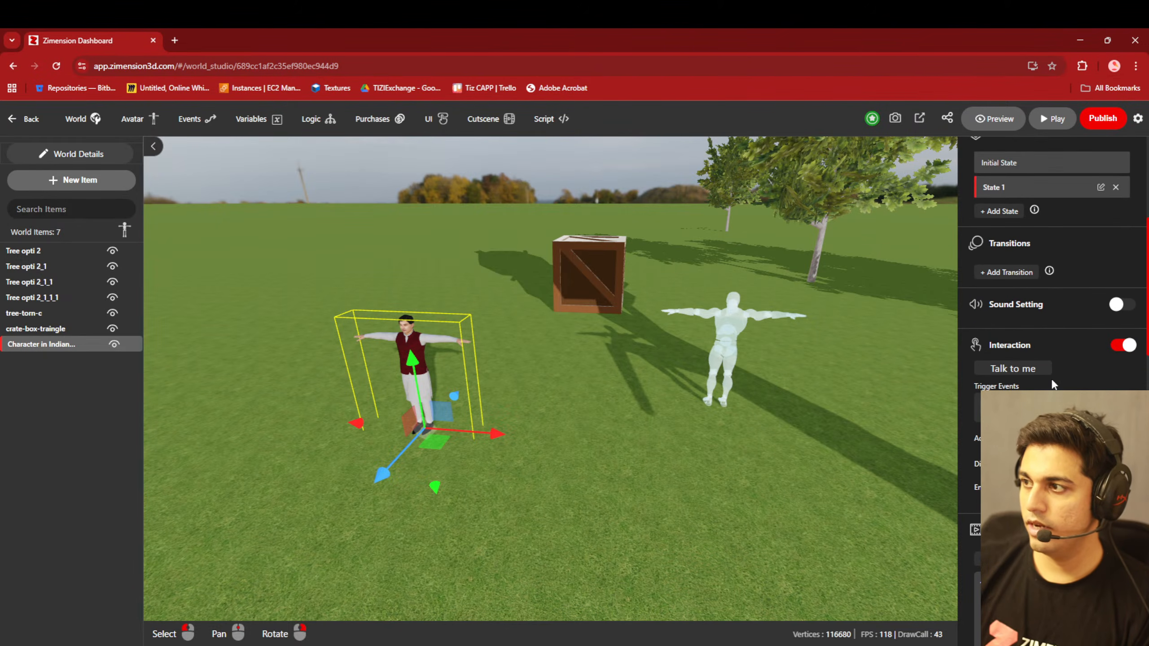
{"action": "left_click", "coordinate": [1011, 273]}
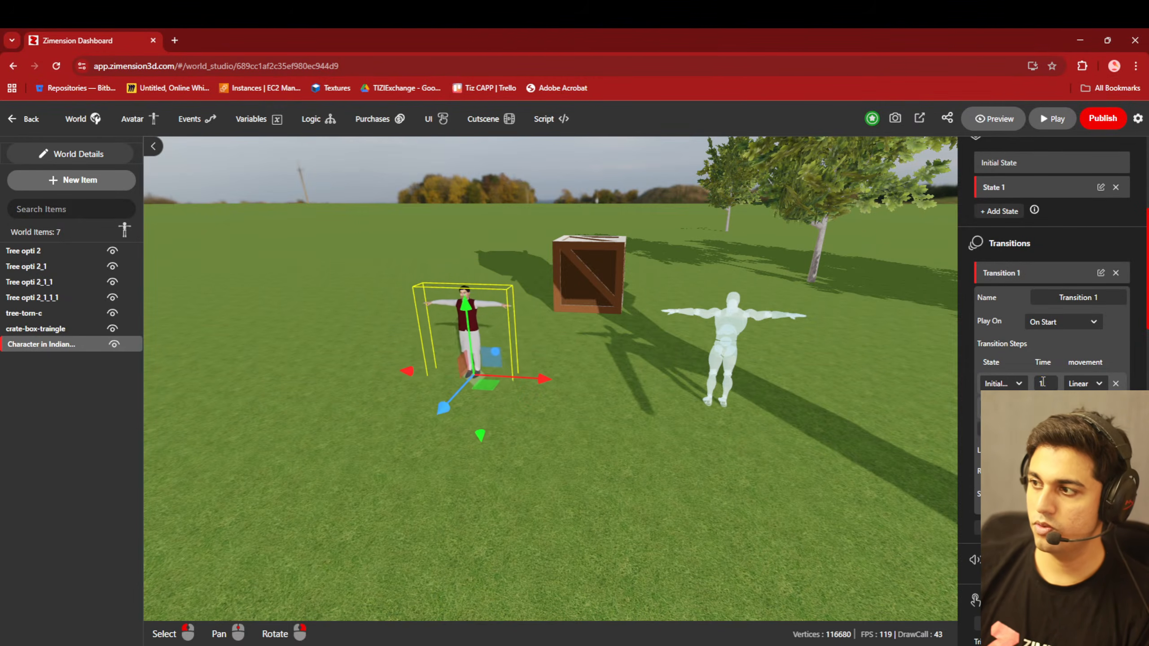
{"action": "double_click", "coordinate": [1038, 383]}
{"action": "type", "text": "2"}
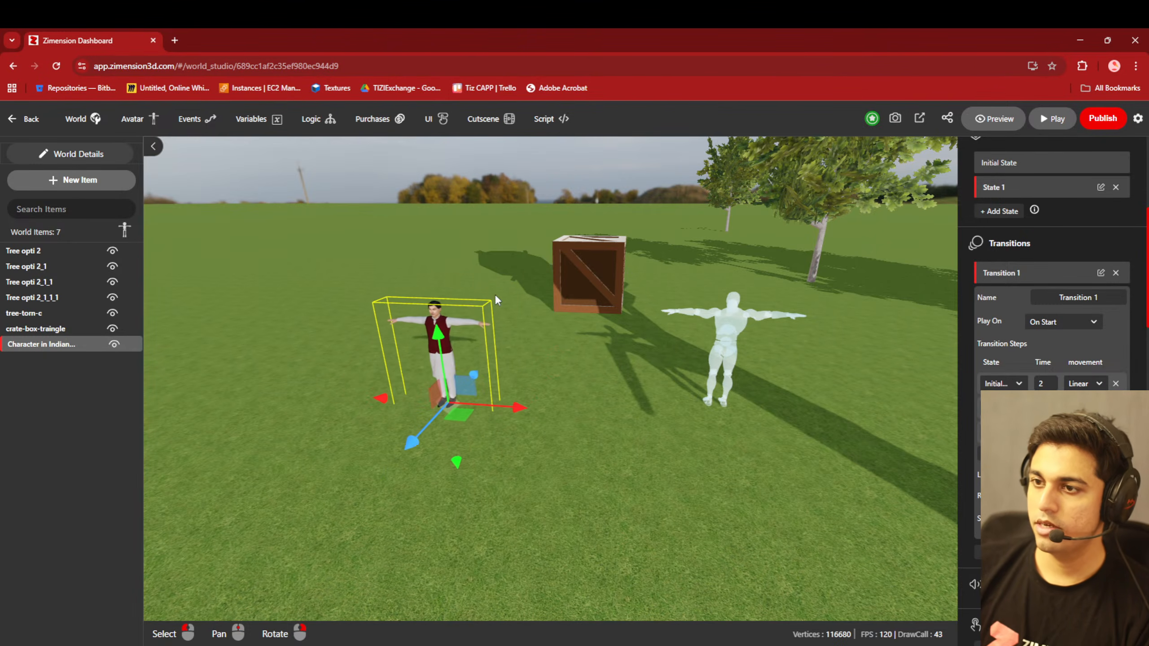
- Review the kurta character's actions and transition steps while the transition plays
{"action": "scroll", "coordinate": [1040, 421], "scroll_direction": "up", "scroll_amount": 4}
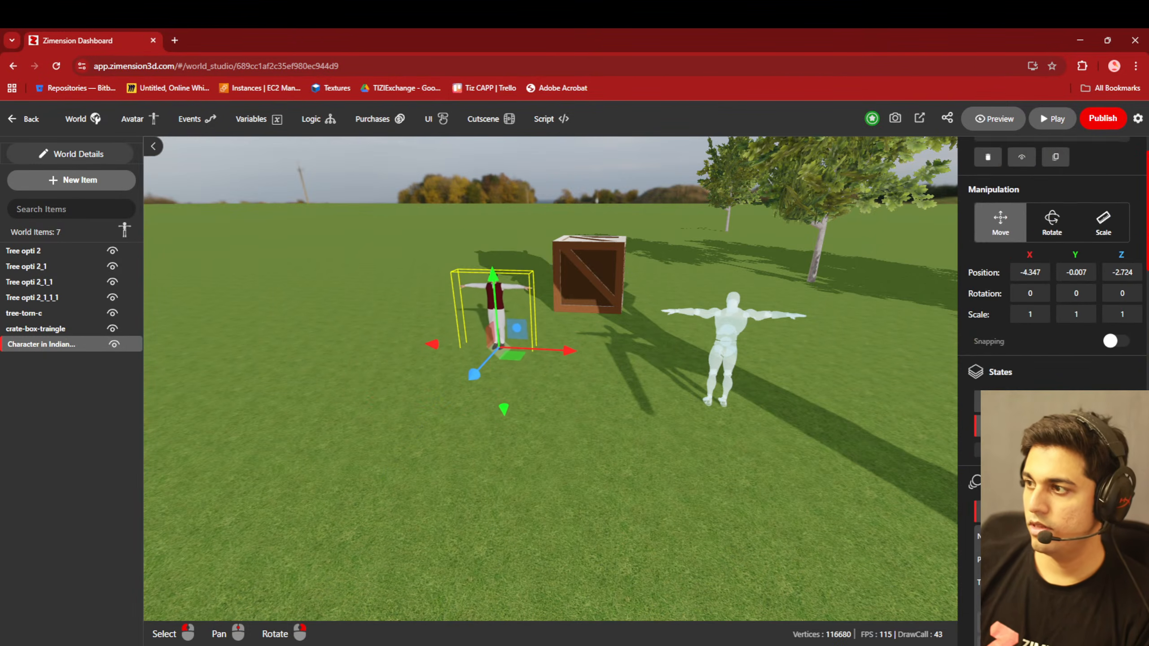
{"action": "scroll", "coordinate": [1040, 421], "scroll_direction": "down", "scroll_amount": 12}
{"action": "scroll", "coordinate": [1049, 317], "scroll_direction": "down", "scroll_amount": 10}
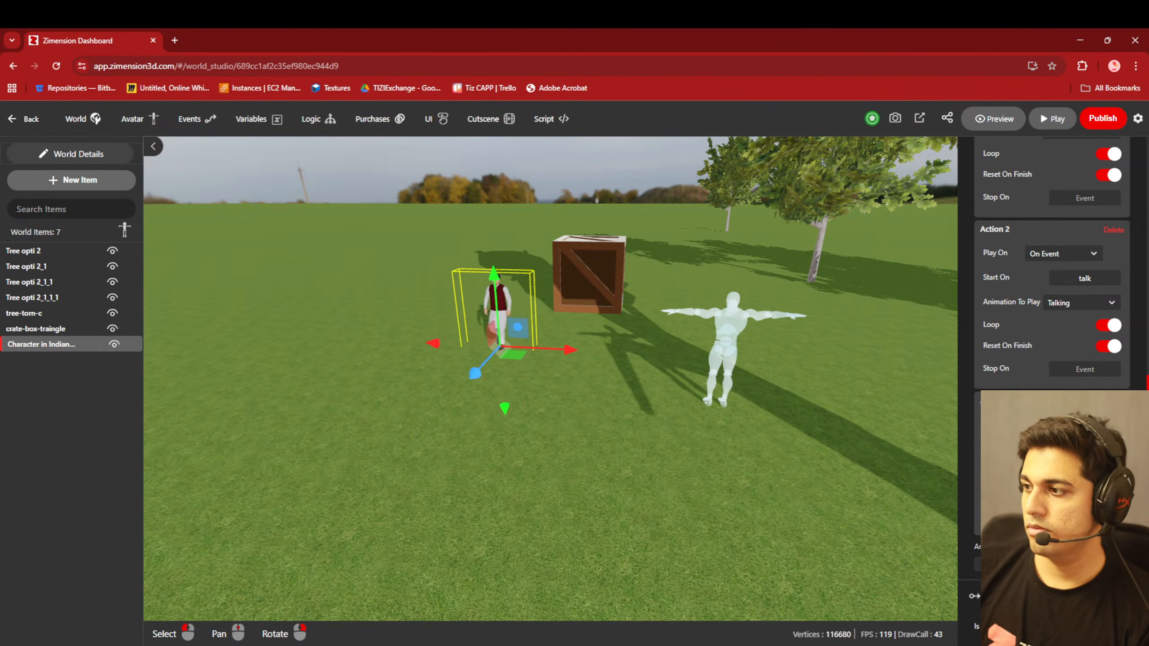
{"action": "scroll", "coordinate": [1053, 263], "scroll_direction": "up", "scroll_amount": 5}
{"action": "scroll", "coordinate": [1054, 271], "scroll_direction": "up", "scroll_amount": 5}
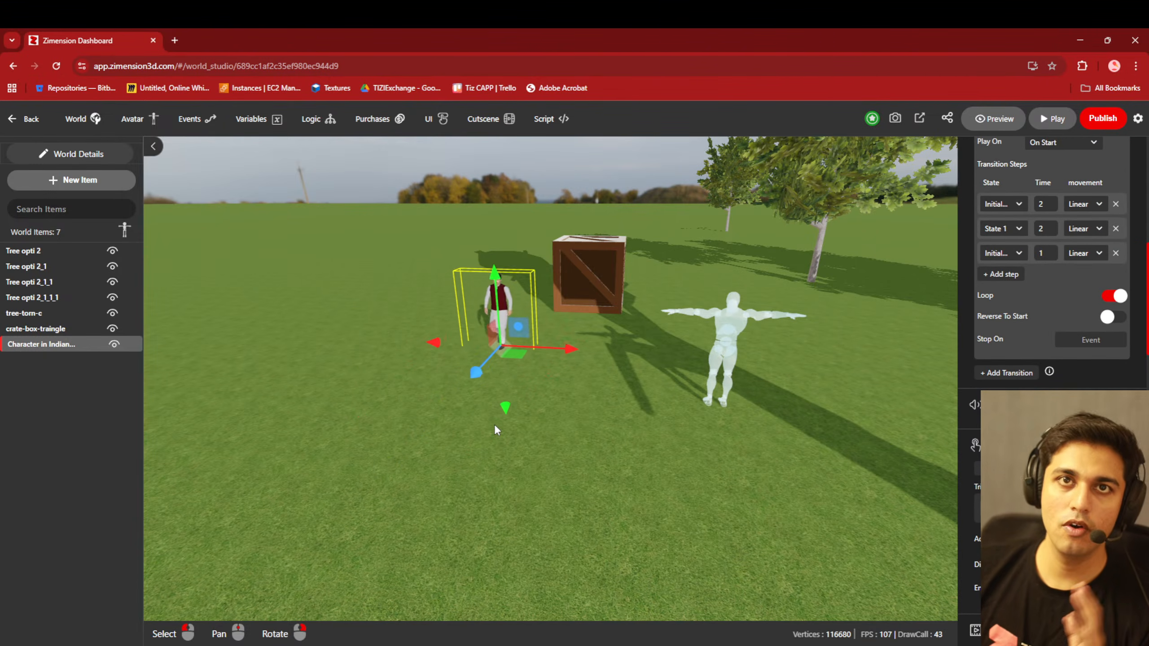
{"action": "scroll", "coordinate": [996, 373], "scroll_direction": "up", "scroll_amount": 5}
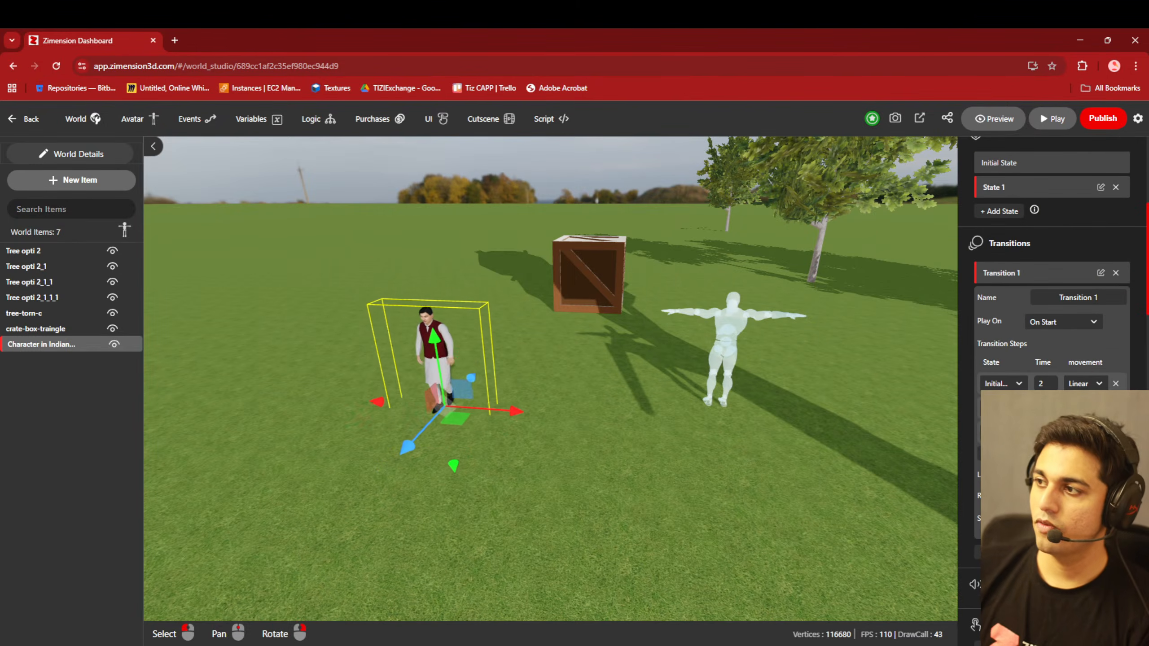
- Add a second state to the kurta character and rotate the character about Y to -177.93 in that state
{"action": "scroll", "coordinate": [994, 317], "scroll_direction": "up", "scroll_amount": 2}
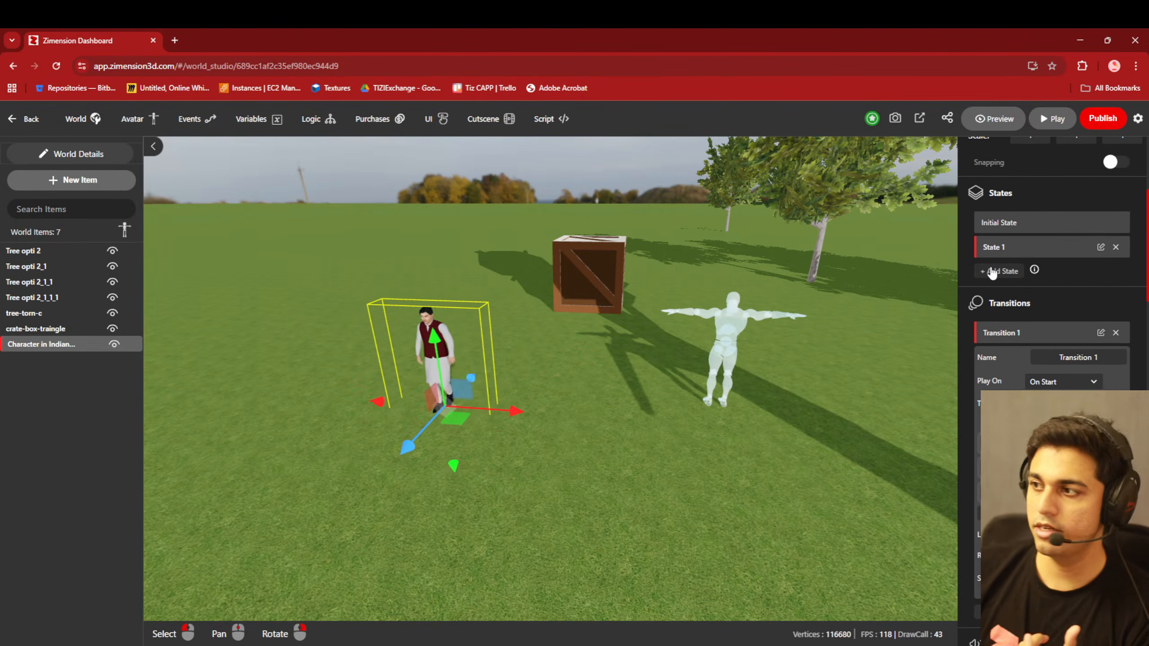
{"action": "left_click", "coordinate": [992, 272]}
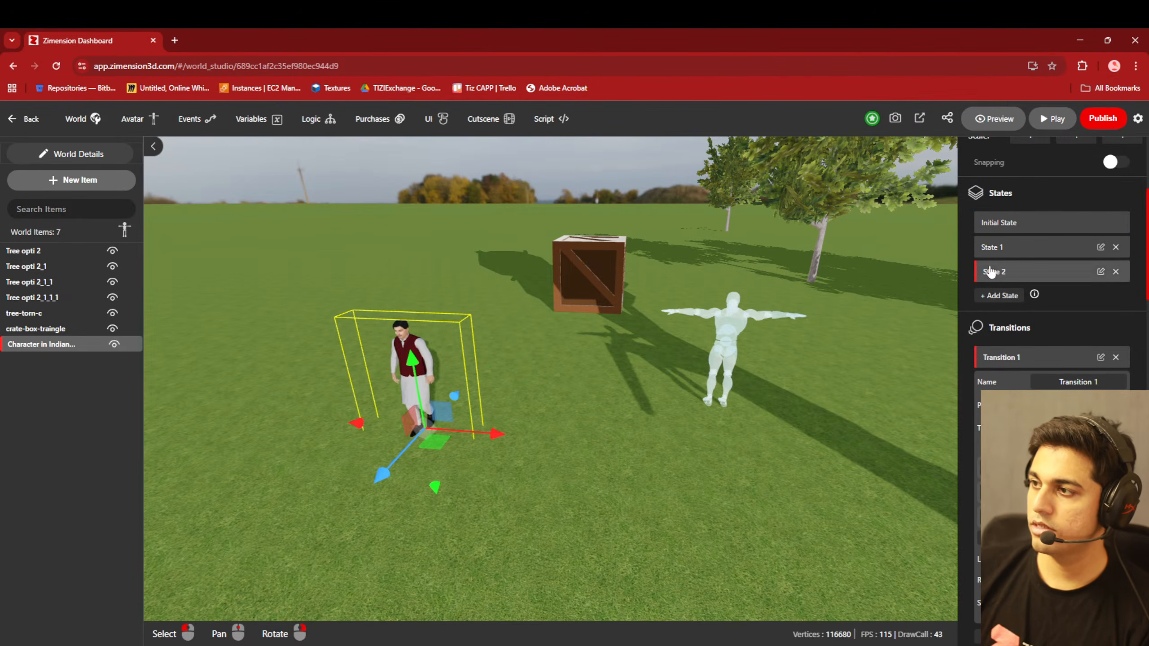
{"action": "scroll", "coordinate": [1040, 226], "scroll_direction": "up", "scroll_amount": 5}
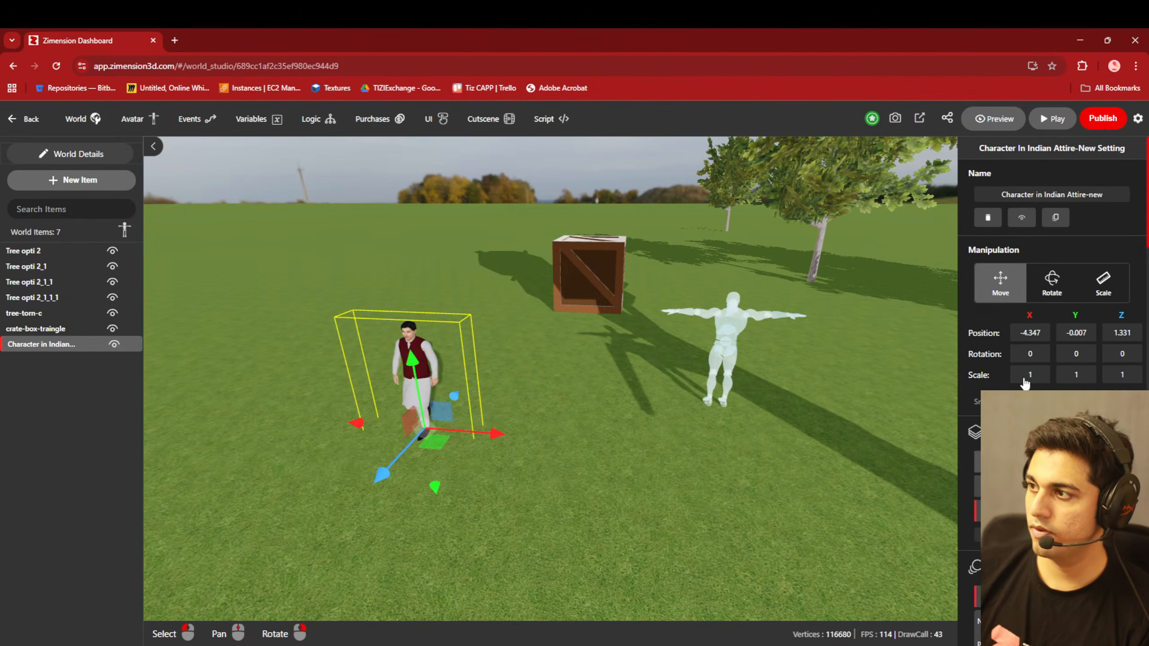
{"action": "left_click", "coordinate": [1051, 282]}
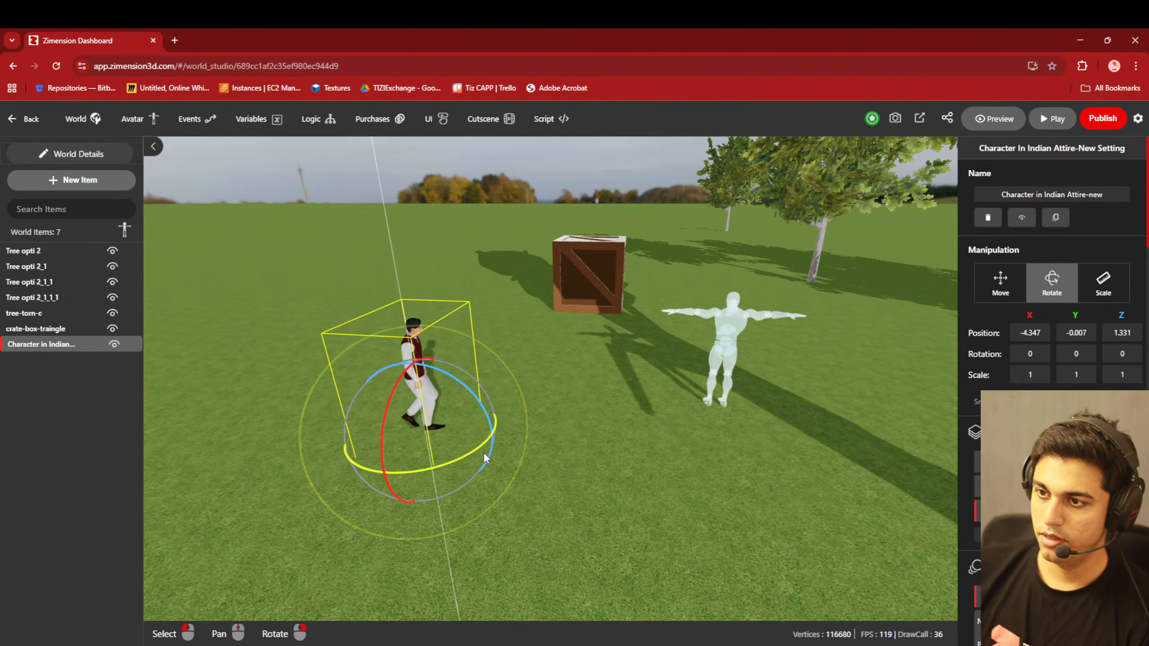
{"action": "left_click_drag", "start_coordinate": [489, 424], "coordinate": [570, 434]}
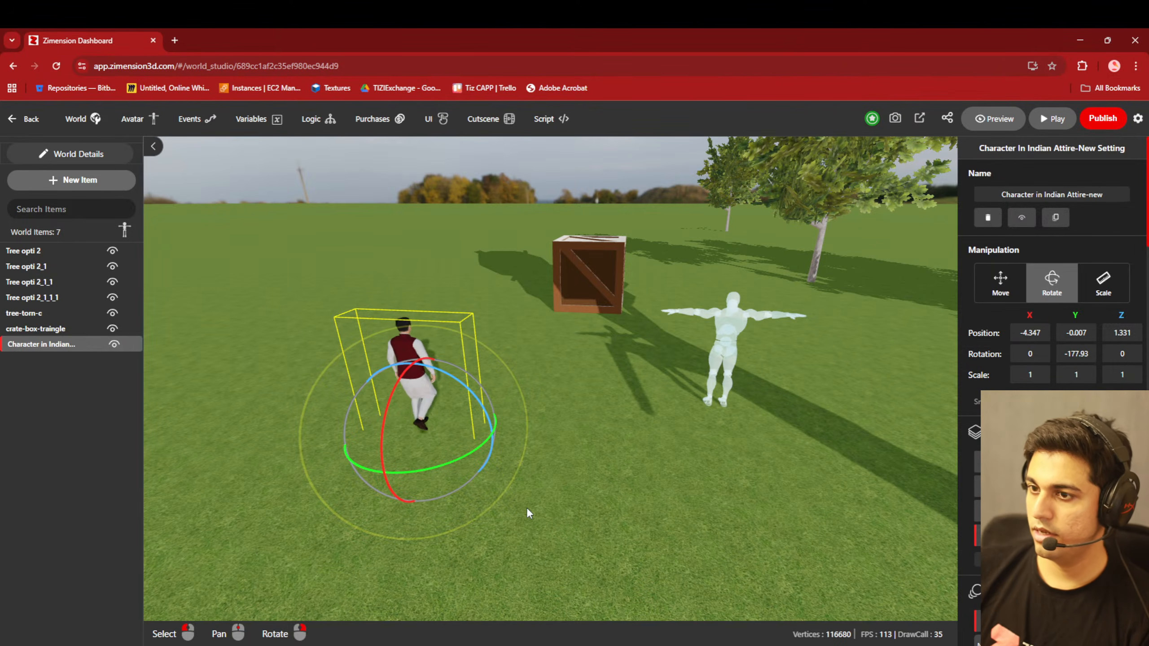
- Move the turned character along Z to -3.365 for its third state, and set its Y rotation to 0 for the fourth
{"action": "left_click", "coordinate": [995, 284]}
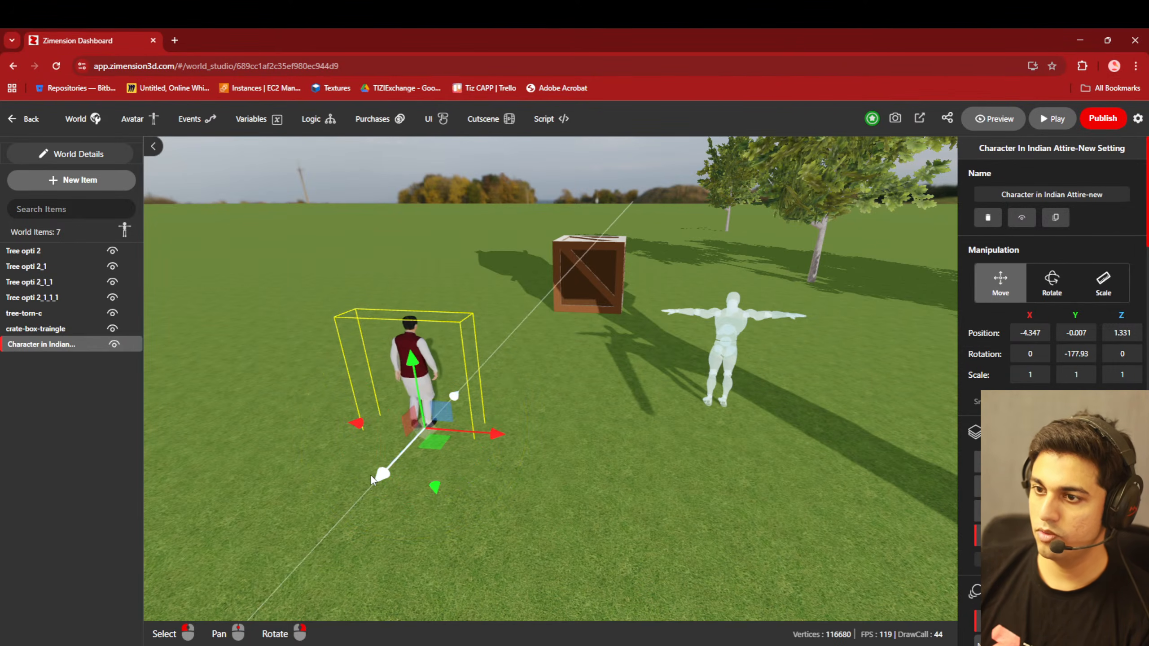
{"action": "left_click_drag", "start_coordinate": [371, 476], "coordinate": [511, 357]}
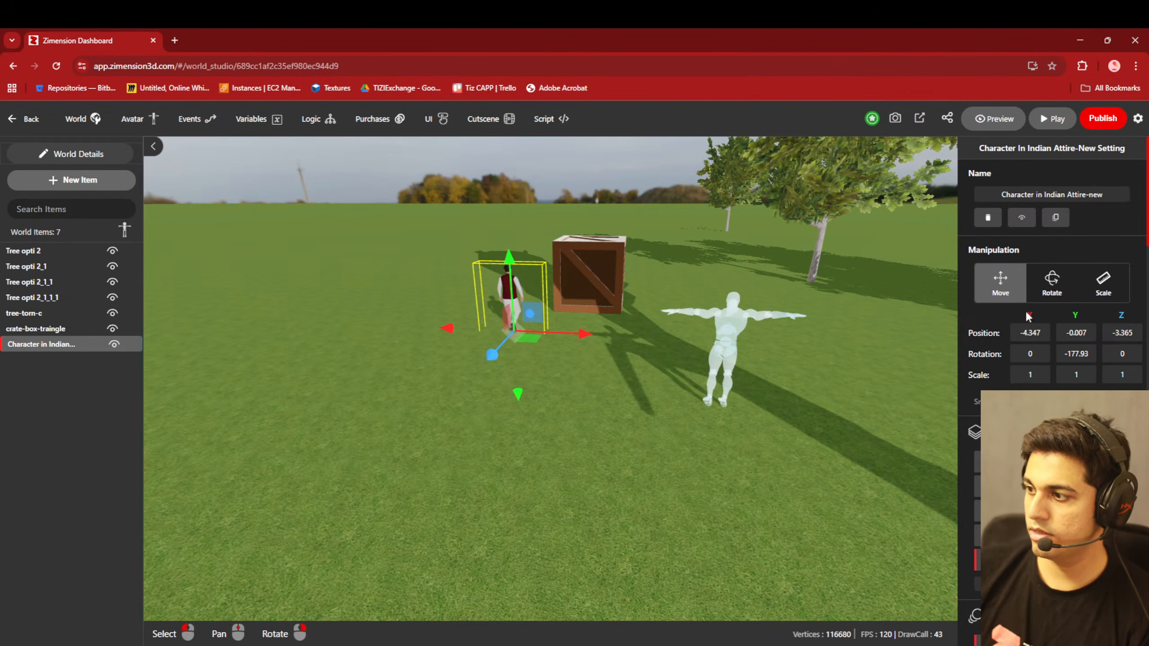
{"action": "left_click", "coordinate": [1046, 287]}
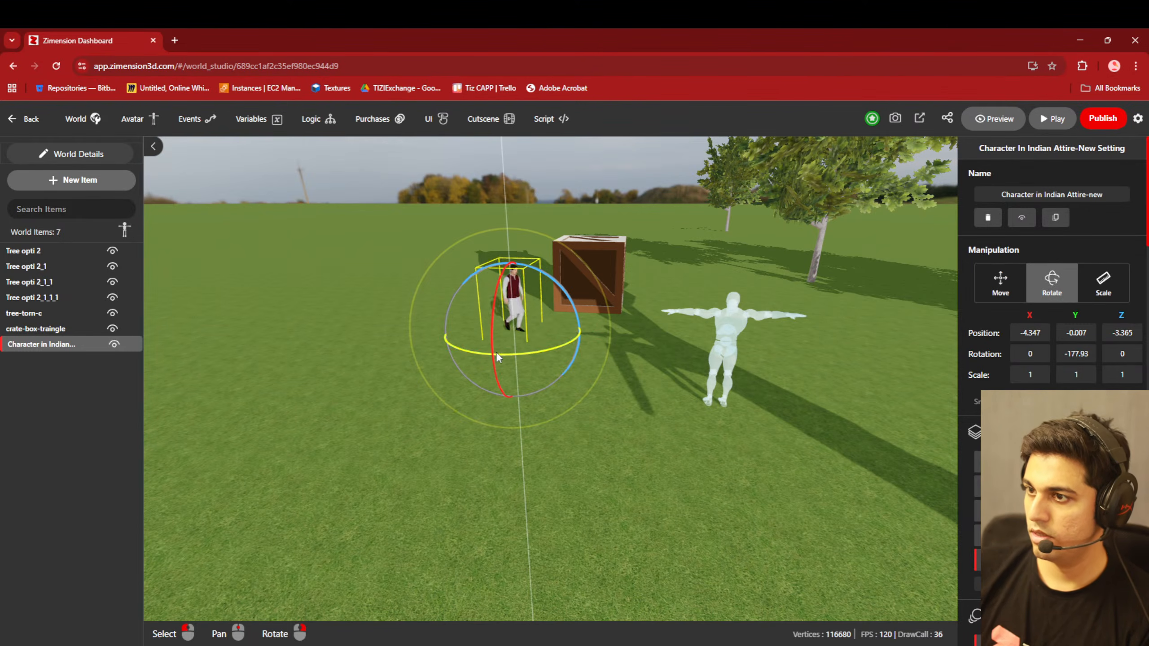
{"action": "left_click", "coordinate": [479, 350]}
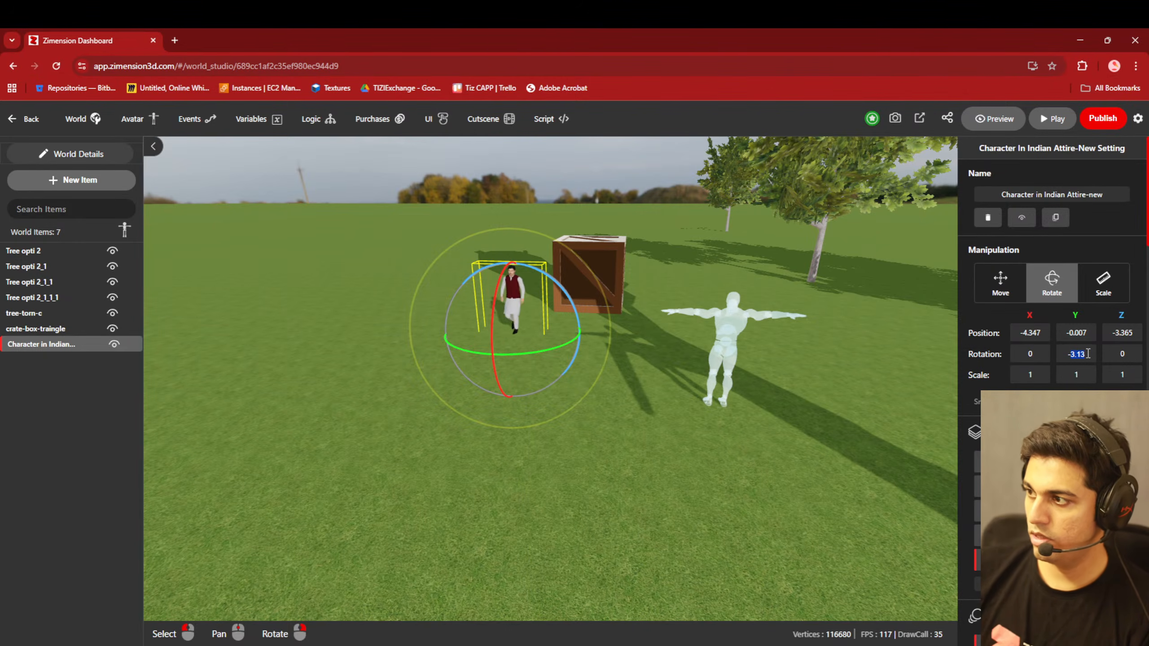
{"action": "type", "text": "-0"}
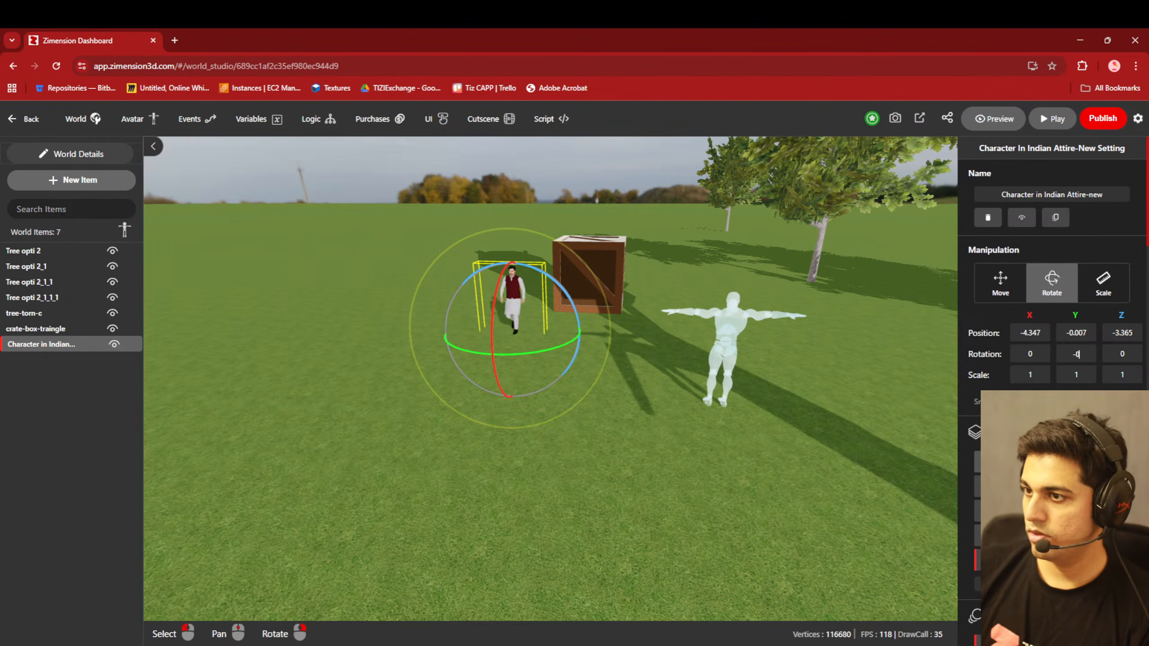
- Undo the latest move and rotation changes to the kurta character and redo them
{"action": "key", "text": "ctrl+z"}
{"action": "key", "text": "ctrl+z"}
{"action": "key", "text": "ctrl+z"}
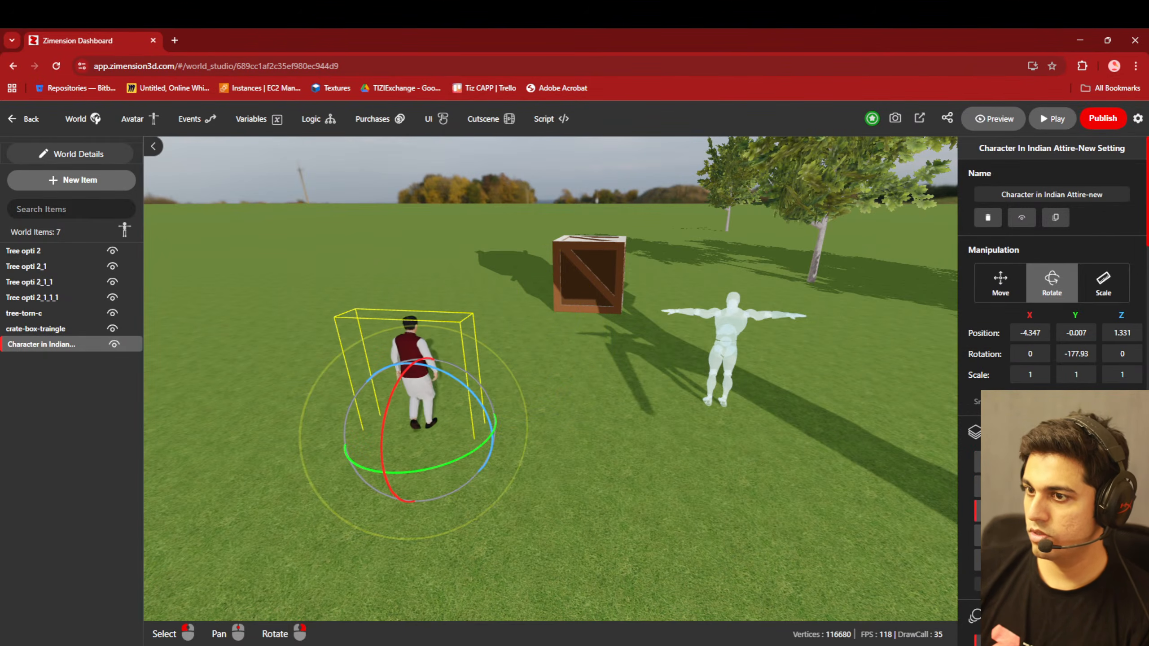
{"action": "key", "text": "ctrl+y"}
{"action": "key", "text": "ctrl+y"}
{"action": "key", "text": "ctrl+y"}
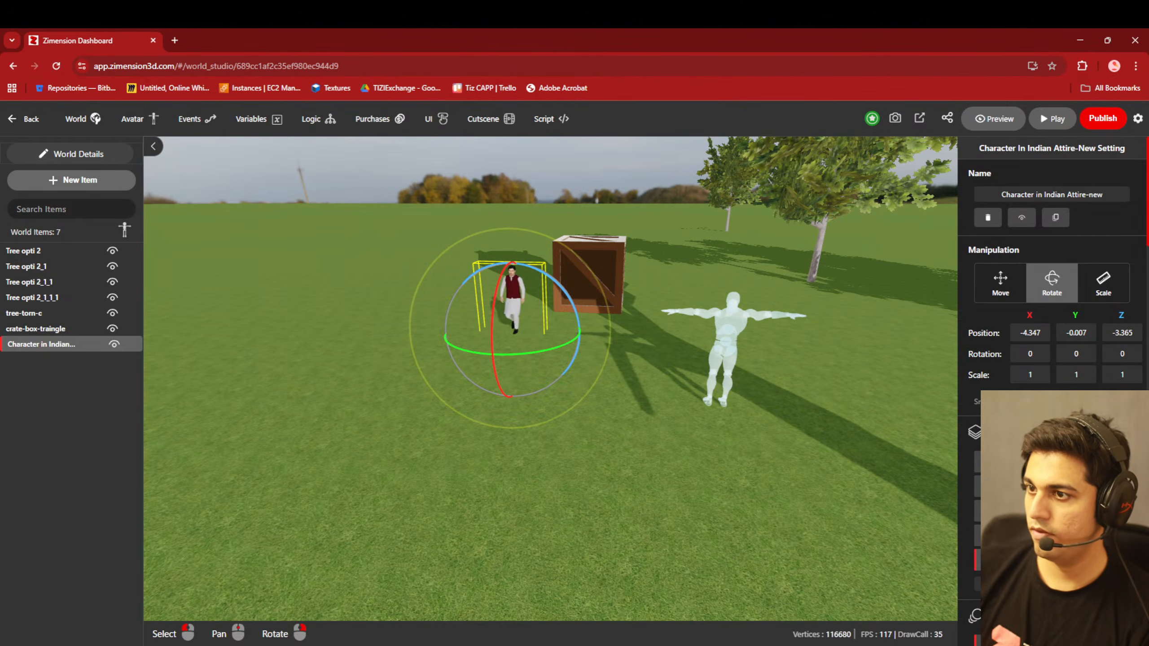
- Examine the kurta character's transition steps and watch it walk its path from several viewpoints
{"action": "scroll", "coordinate": [1051, 271], "scroll_direction": "down", "scroll_amount": 10}
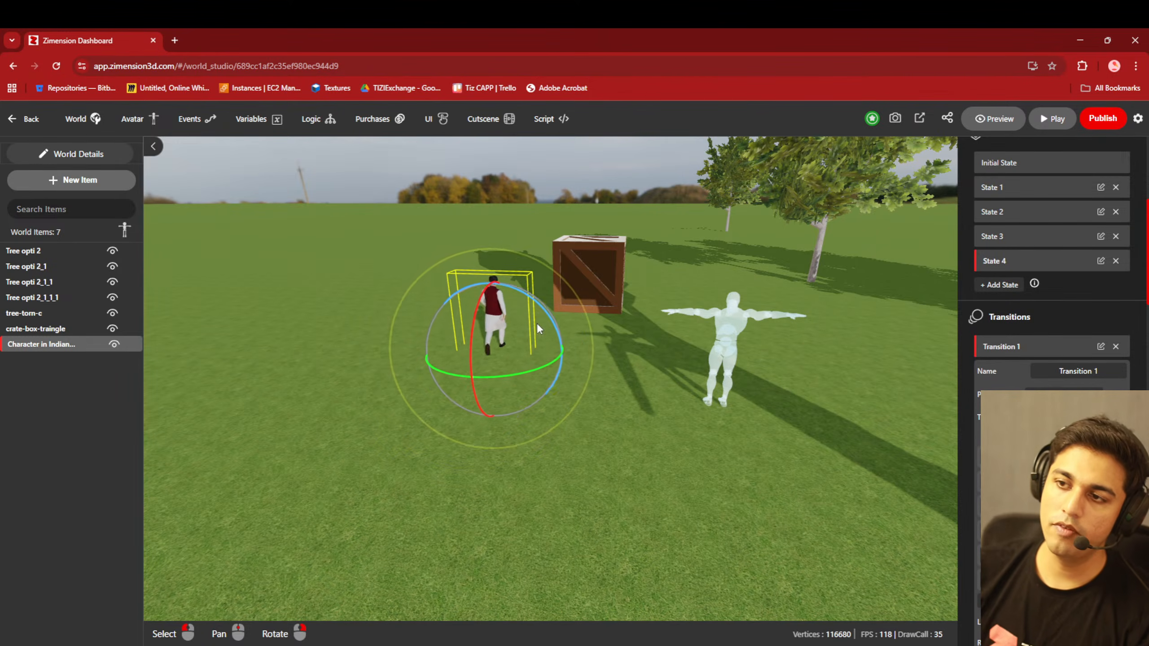
{"action": "scroll", "coordinate": [534, 325], "scroll_direction": "down", "scroll_amount": 3}
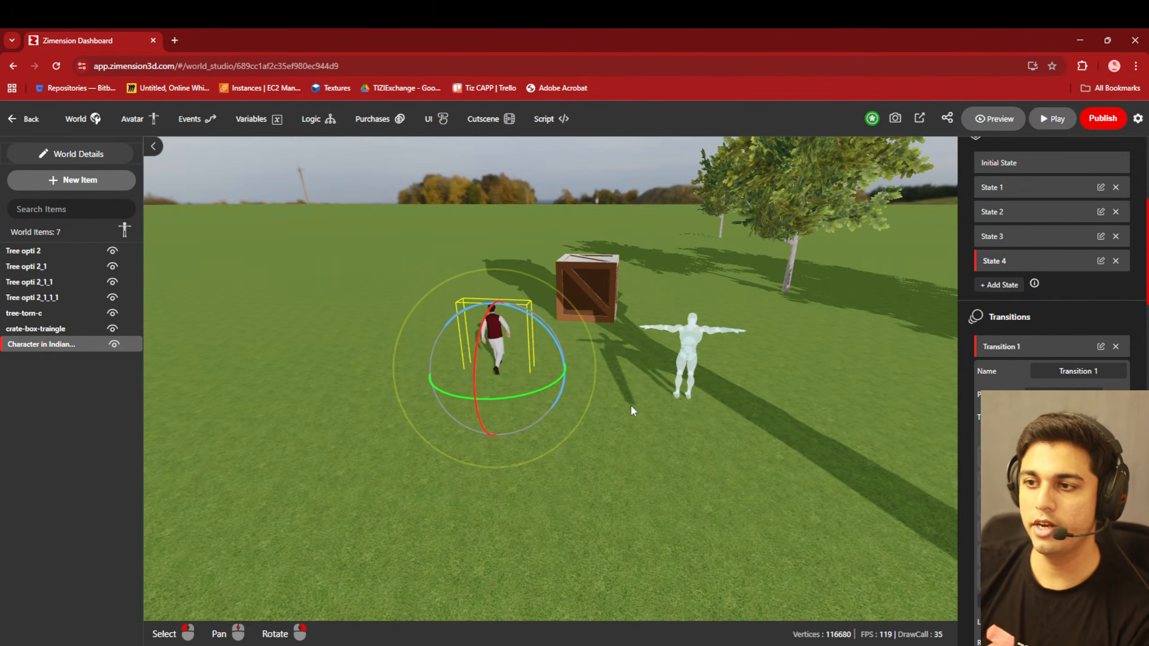
{"action": "middle_click_drag", "start_coordinate": [726, 470], "coordinate": [618, 501]}
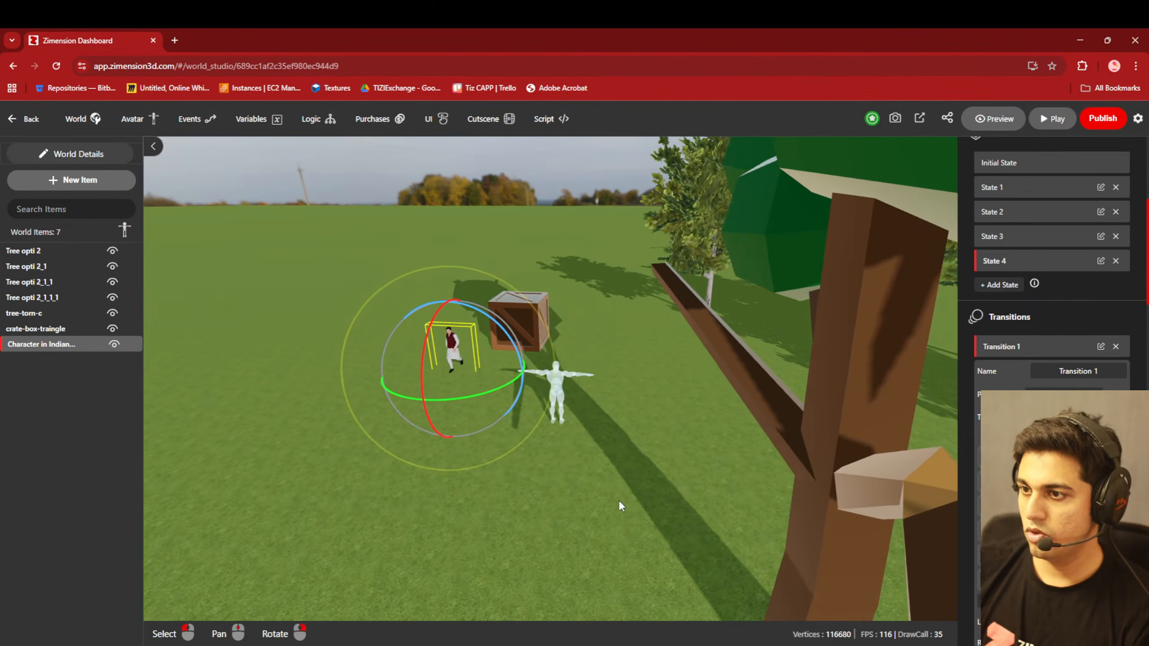
{"action": "scroll", "coordinate": [1079, 408], "scroll_direction": "down", "scroll_amount": 2}
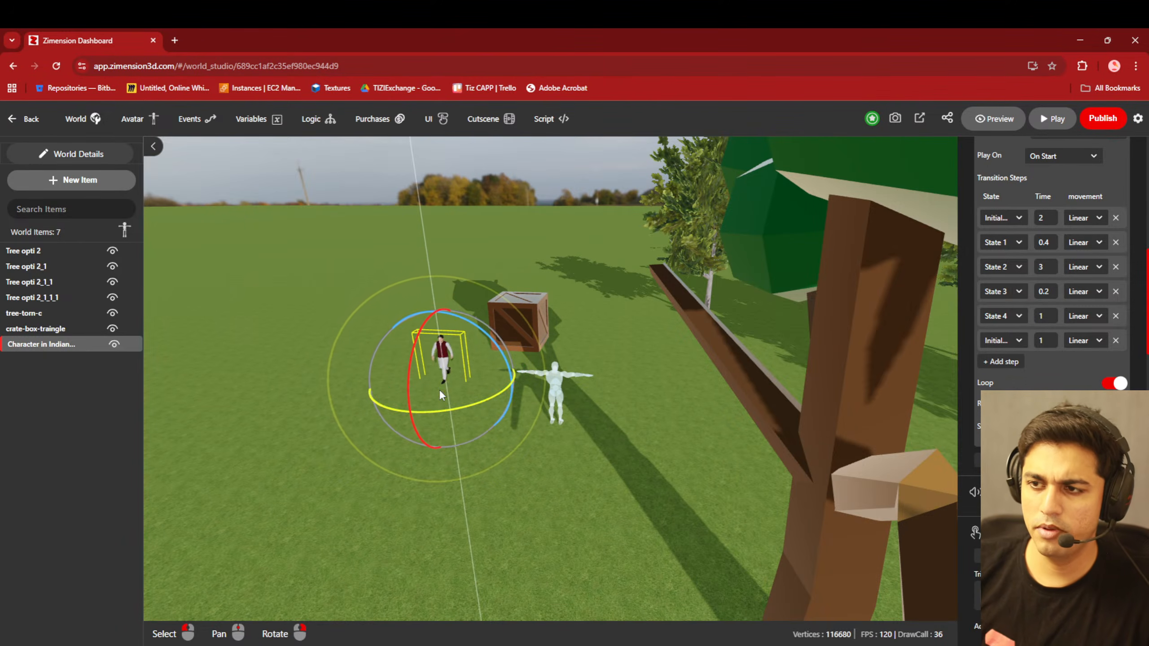
{"action": "scroll", "coordinate": [418, 414], "scroll_direction": "up", "scroll_amount": 2}
{"action": "scroll", "coordinate": [418, 415], "scroll_direction": "up", "scroll_amount": 2}
{"action": "middle_click_drag", "start_coordinate": [401, 491], "coordinate": [658, 381]}
{"action": "scroll", "coordinate": [556, 404], "scroll_direction": "up", "scroll_amount": 2}
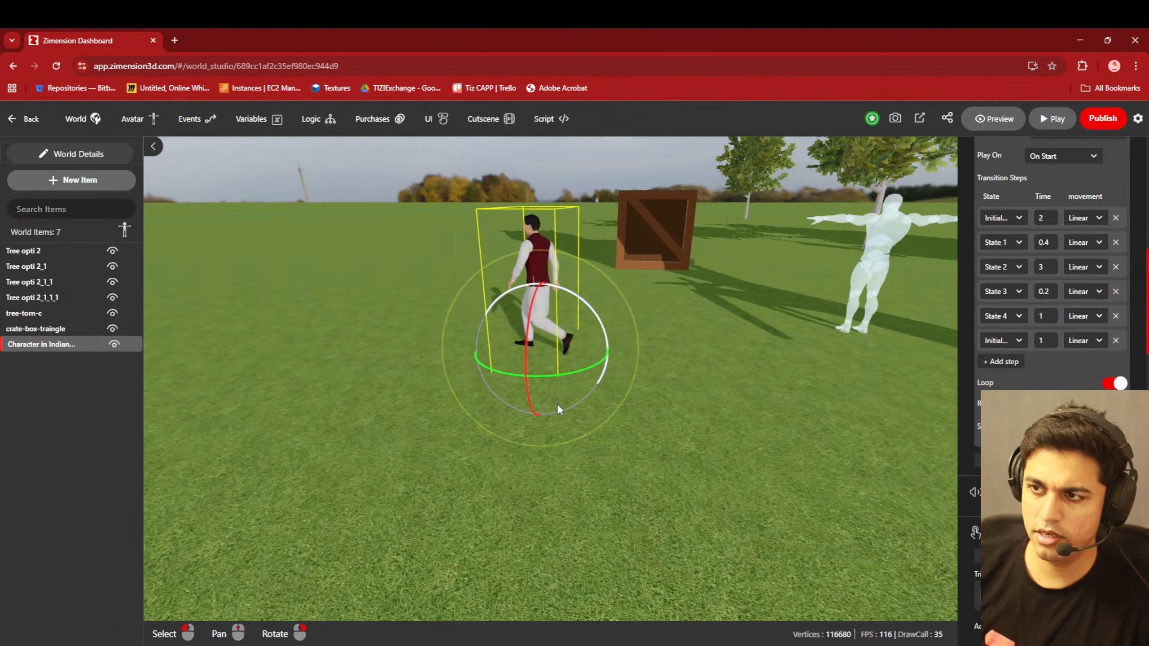
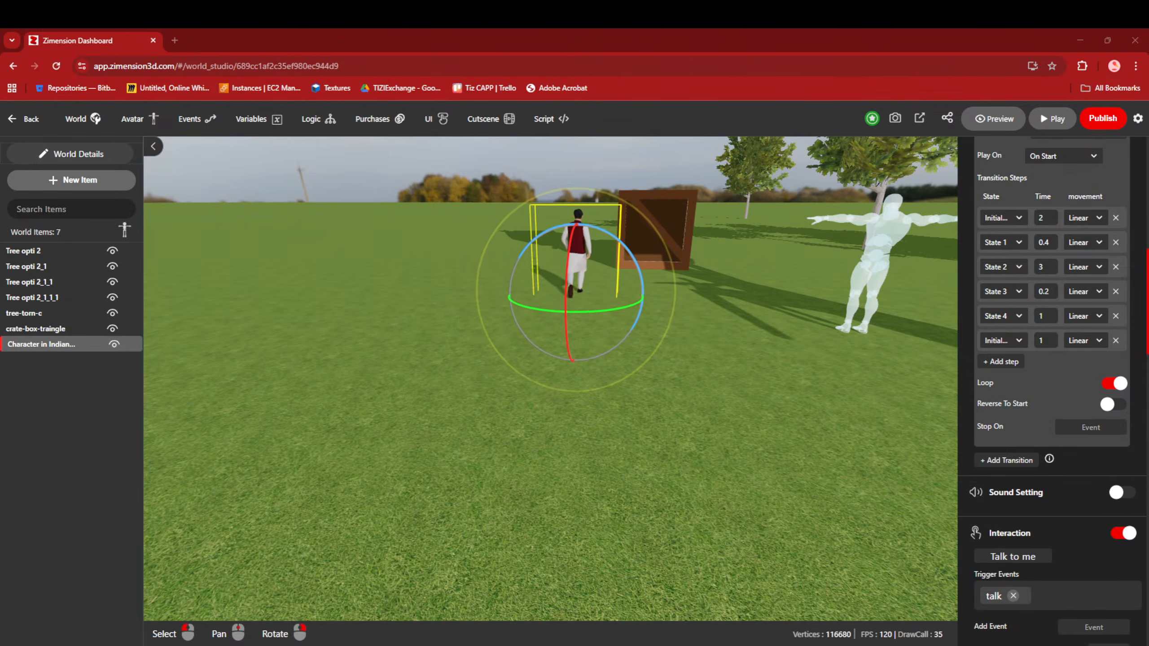
- View the export options available for the world and close them without exporting
{"action": "left_click", "coordinate": [919, 118]}
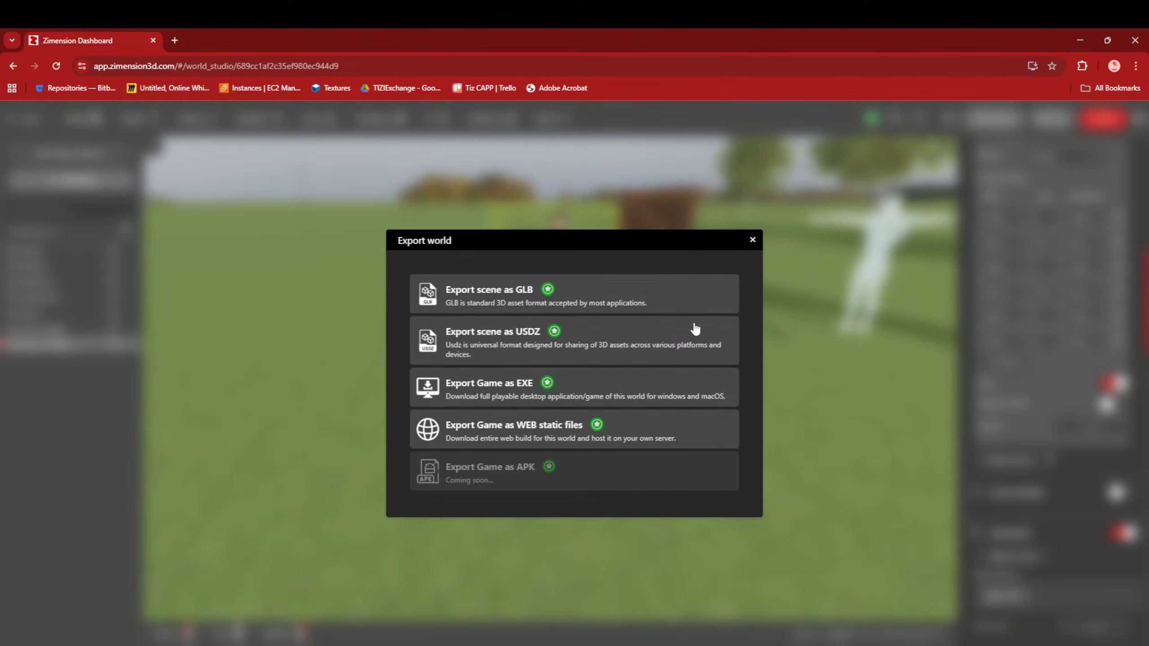
{"action": "left_click", "coordinate": [752, 241]}
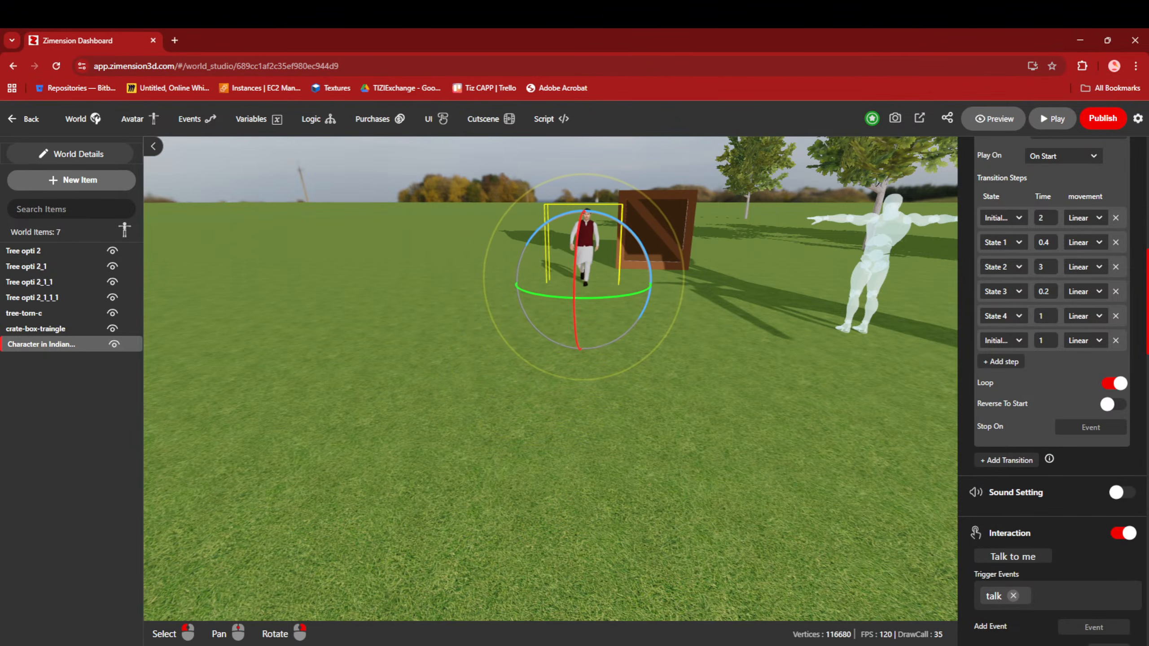
- Play-test the world, resuming it after each pause, and reload the world in the editor
{"action": "left_click", "coordinate": [1055, 128]}
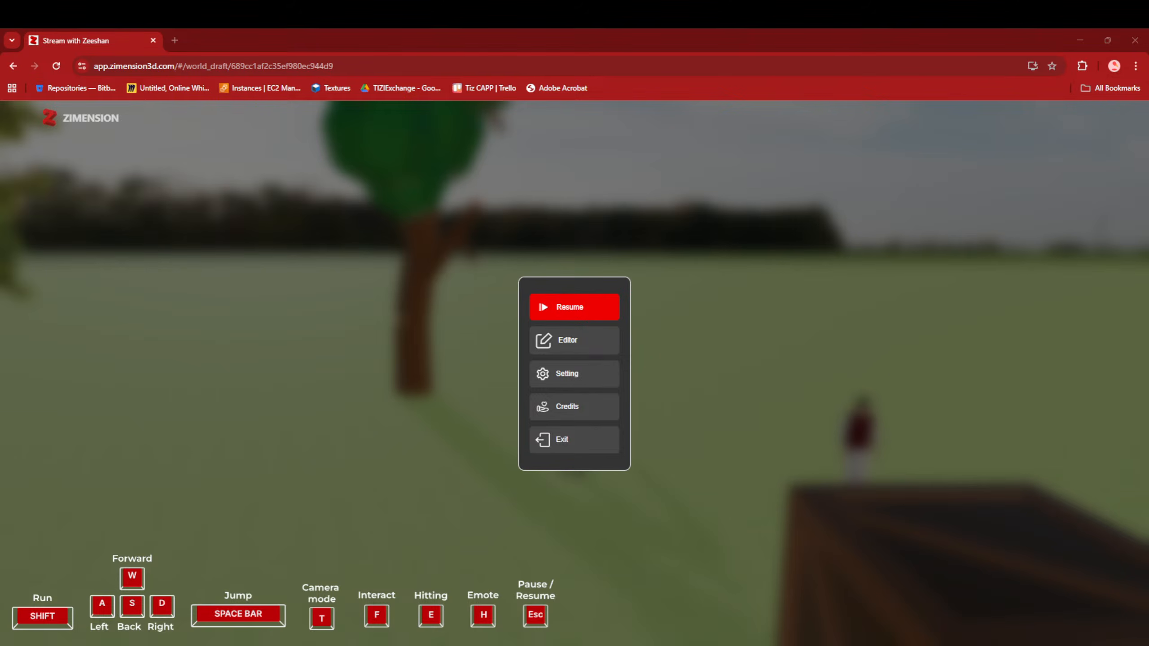
{"action": "left_click", "coordinate": [568, 315]}
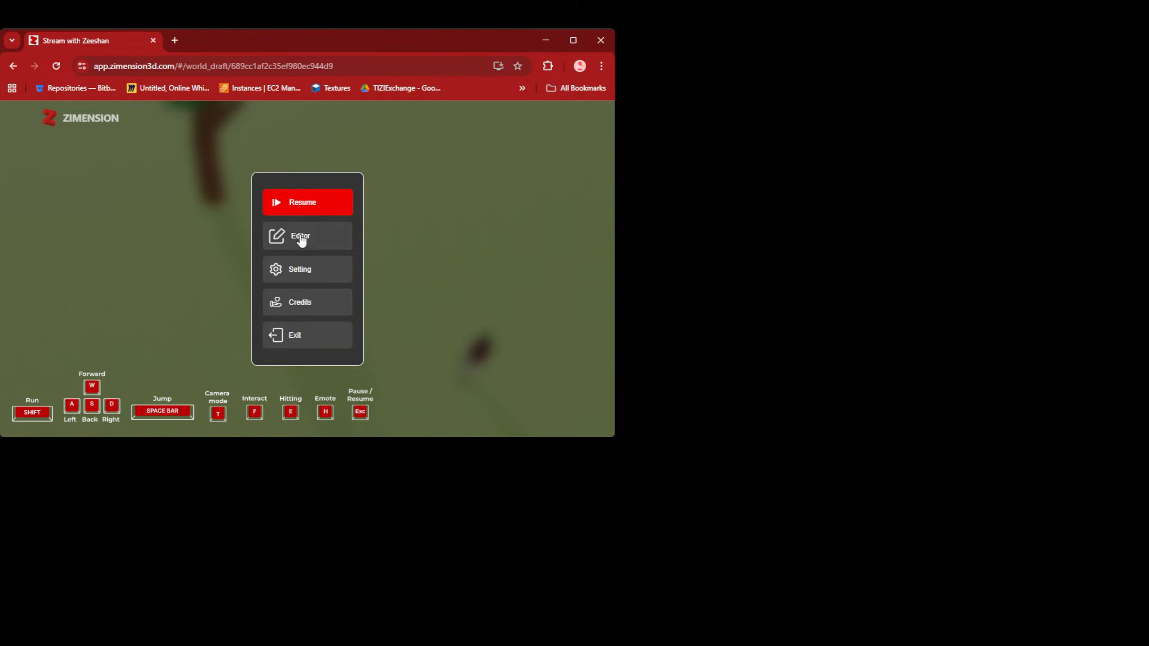
{"action": "left_click", "coordinate": [300, 208]}
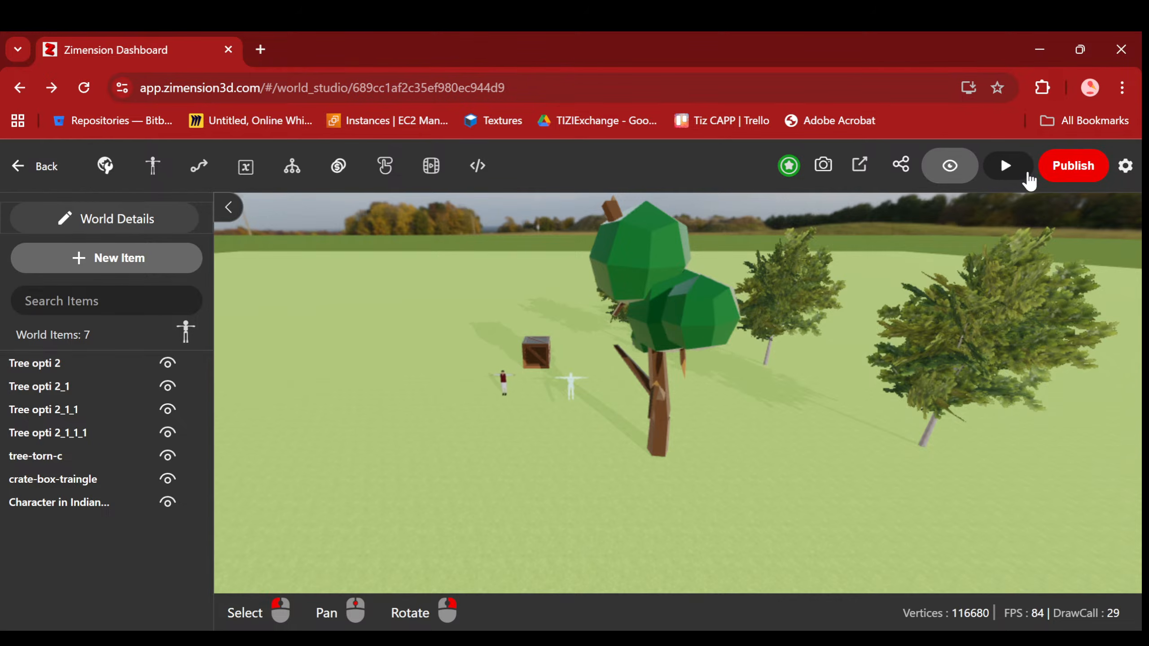
{"action": "left_click", "coordinate": [84, 87]}
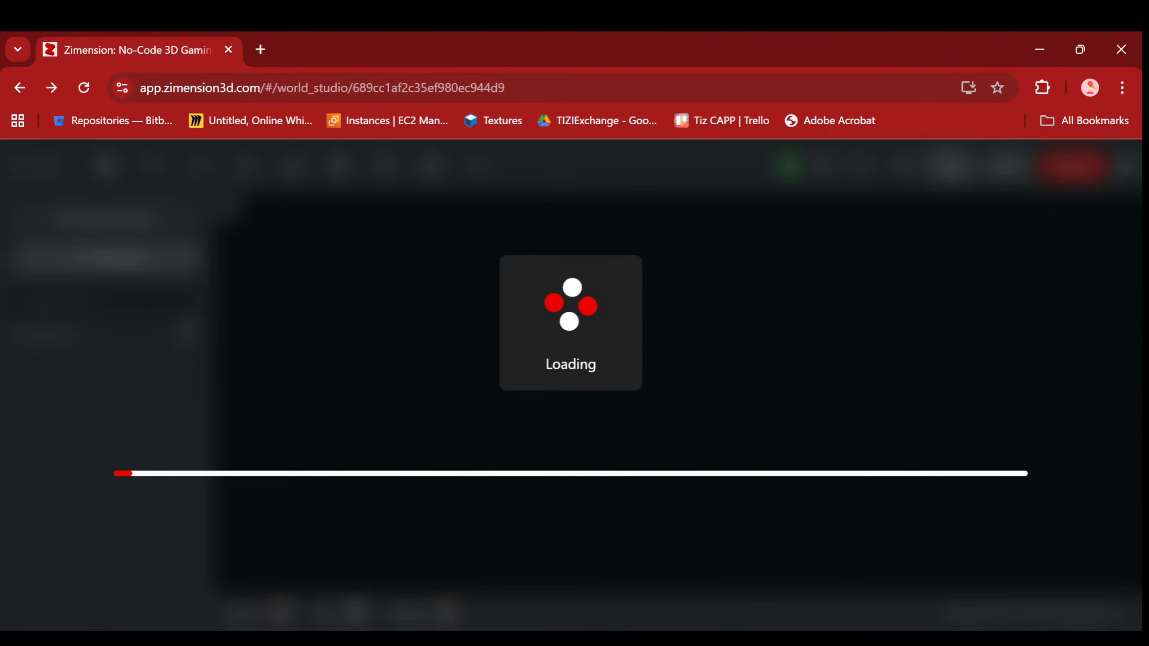